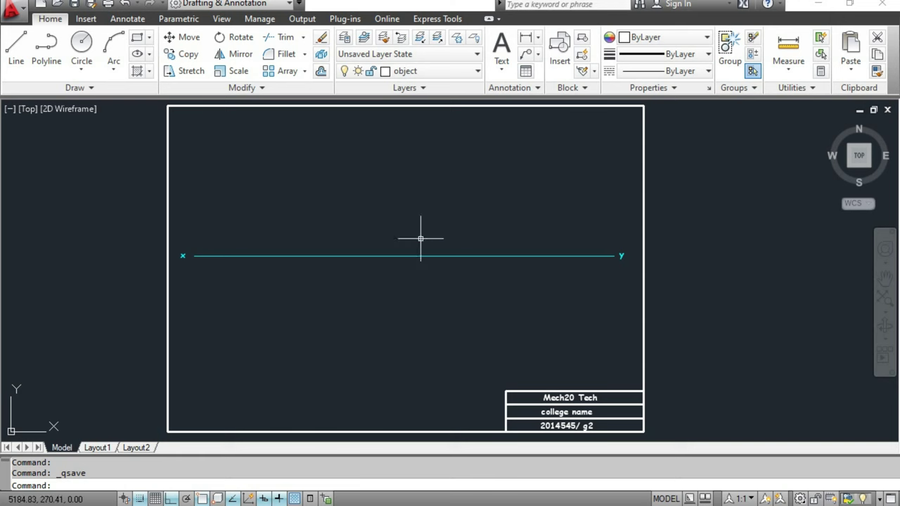
- Draw a vertical line crossing the XY line on the sheet
click(484, 486)
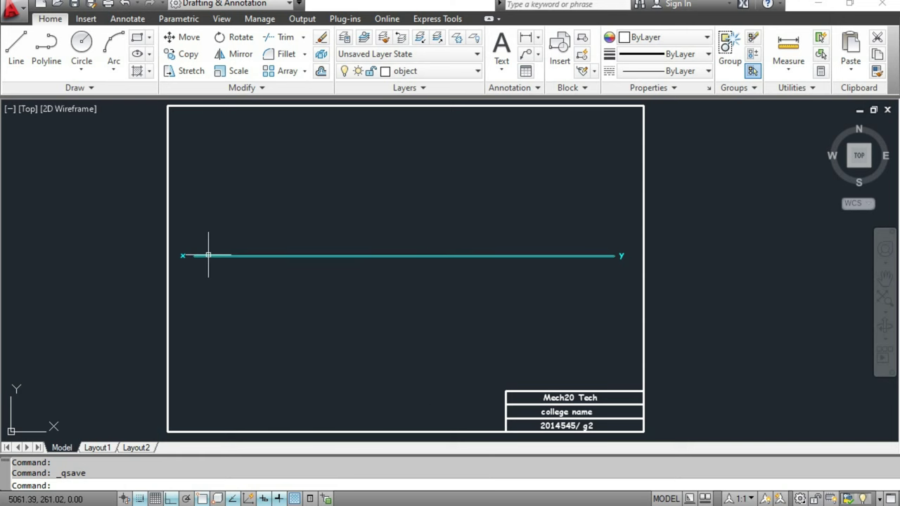
click(528, 466)
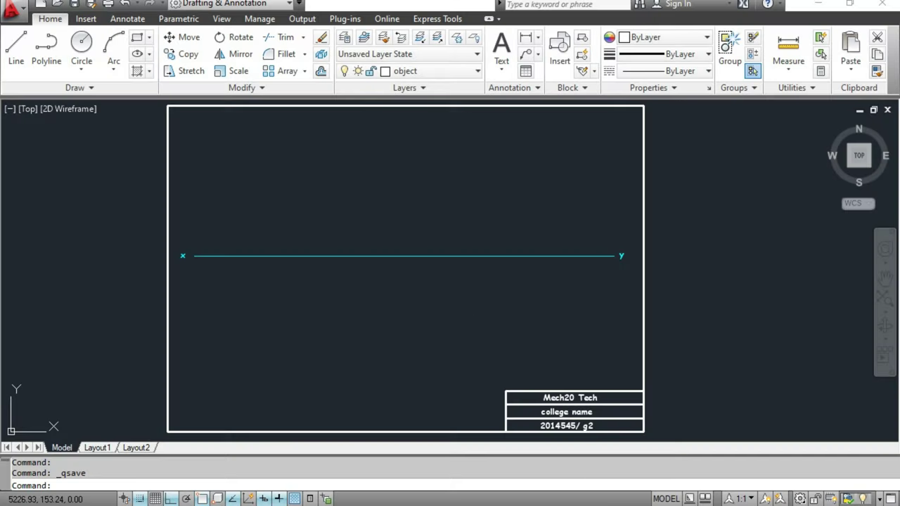
click(16, 45)
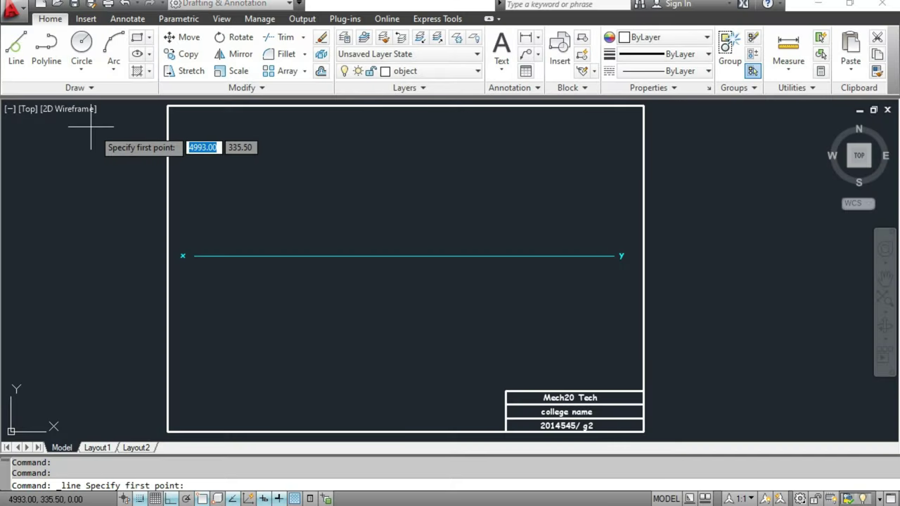
click(400, 123)
click(397, 412)
key(Escape)
key(Escape)
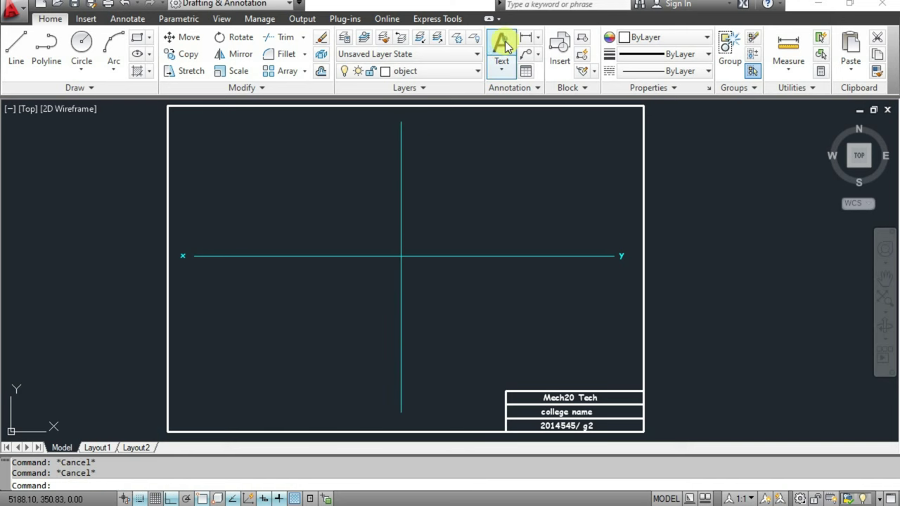
- Label the vertical line's top end x1 with MText
click(505, 47)
scroll(437, 145, up, 3)
middle_drag(438, 147, 421, 251)
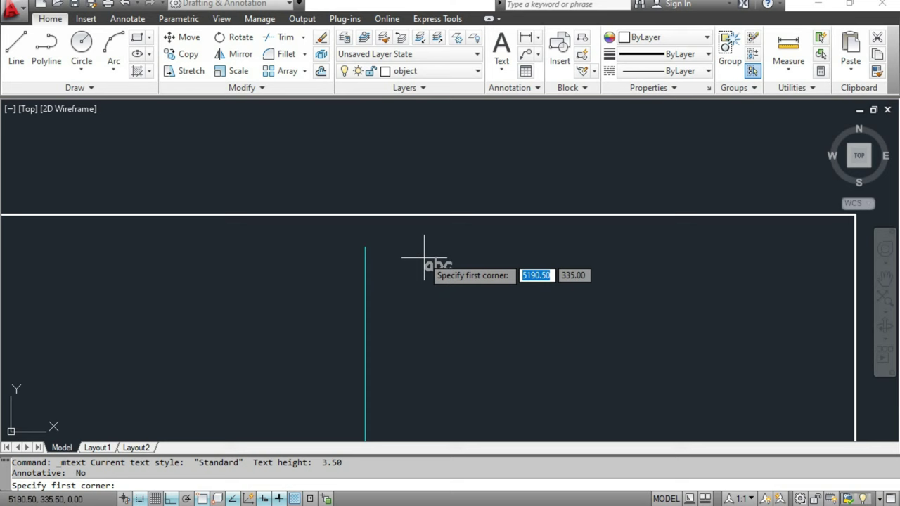
click(383, 243)
key(Escape)
scroll(431, 305, down, 4)
middle_drag(431, 305, 422, 141)
scroll(429, 313, up, 3)
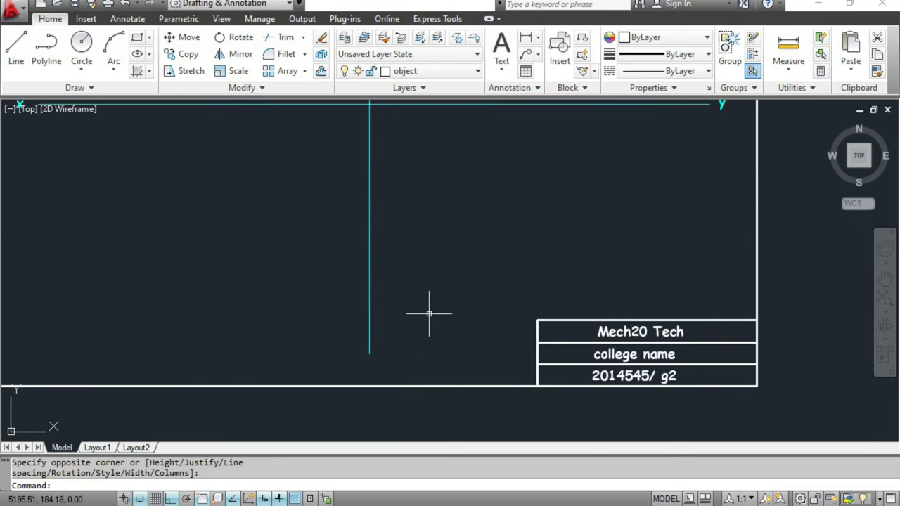
scroll(429, 313, up, 1)
- Label the line's bottom end y1, then recentre the whole sheet in view
click(501, 44)
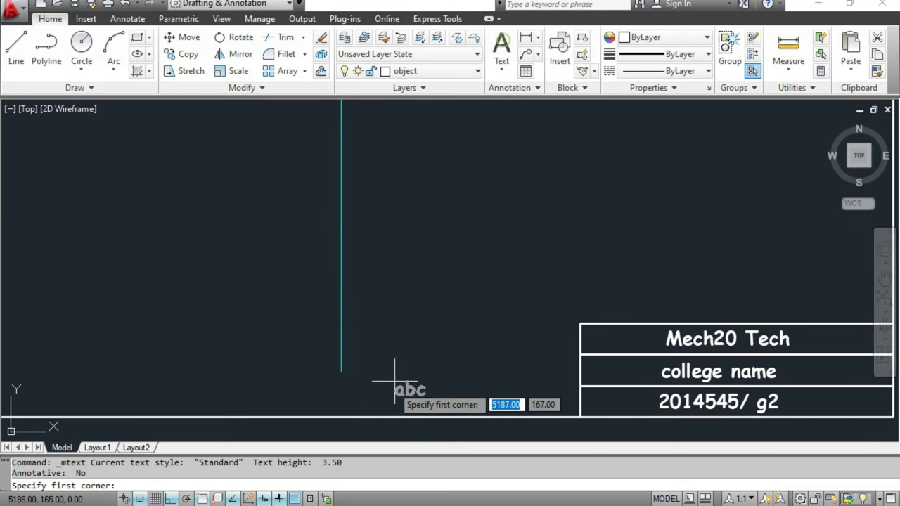
click(353, 376)
click(381, 400)
click(427, 391)
scroll(426, 391, down, 5)
middle_drag(427, 391, 425, 390)
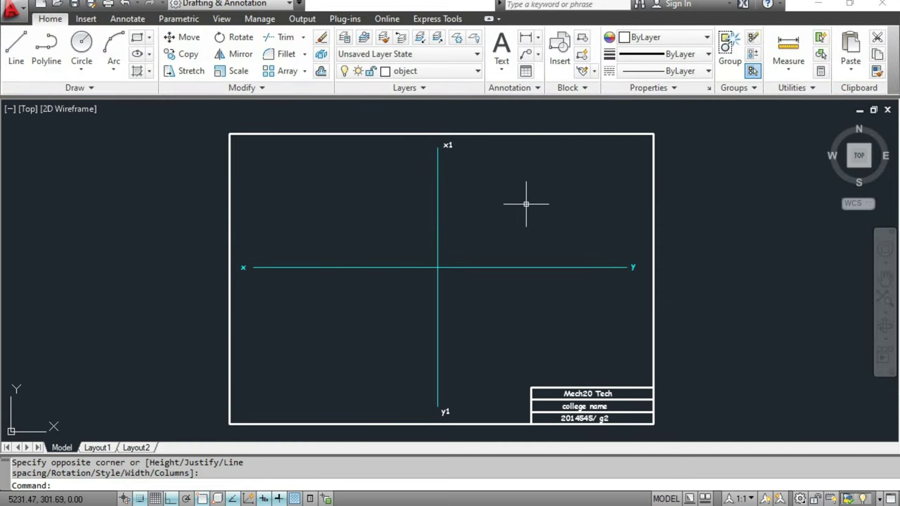
middle_drag(291, 352, 387, 358)
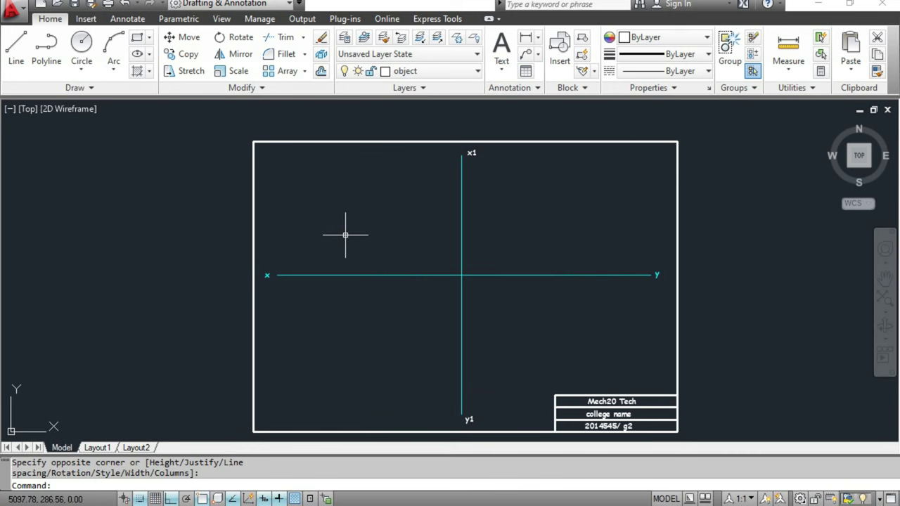
scroll(346, 235, up, 3)
mouse_move(345, 239)
middle_down()
mouse_move(399, 281)
mouse_move(377, 249)
middle_up()
scroll(380, 251, down, 4)
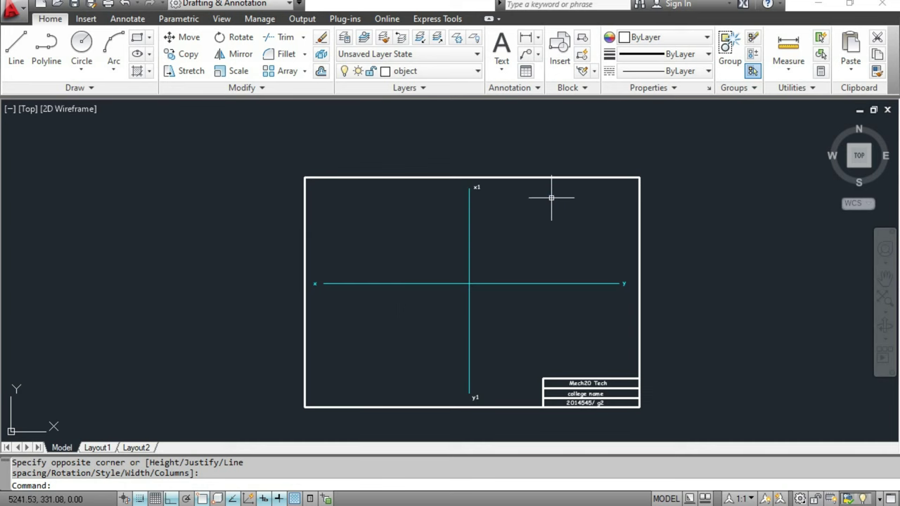
scroll(376, 239, up, 3)
middle_drag(386, 242, 369, 276)
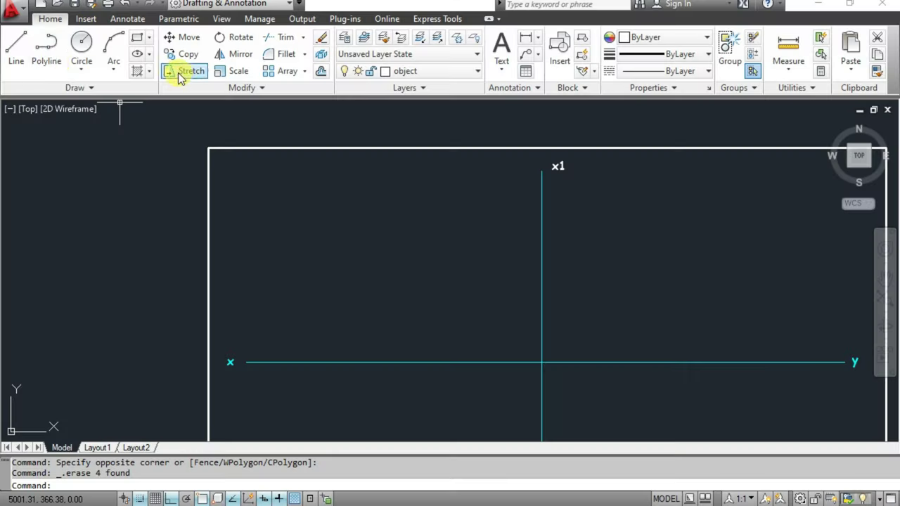
- On the object layer, draw the front view's 50-unit base as two 25-unit segments
click(17, 50)
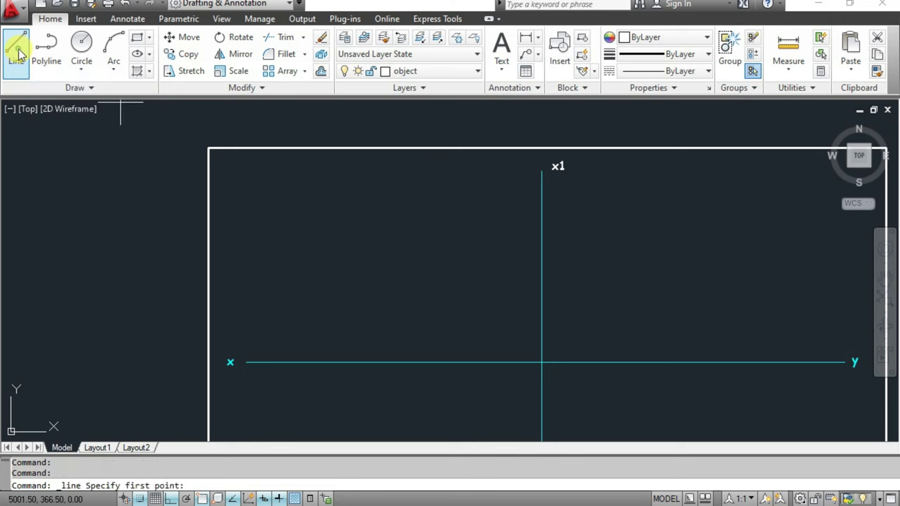
click(421, 71)
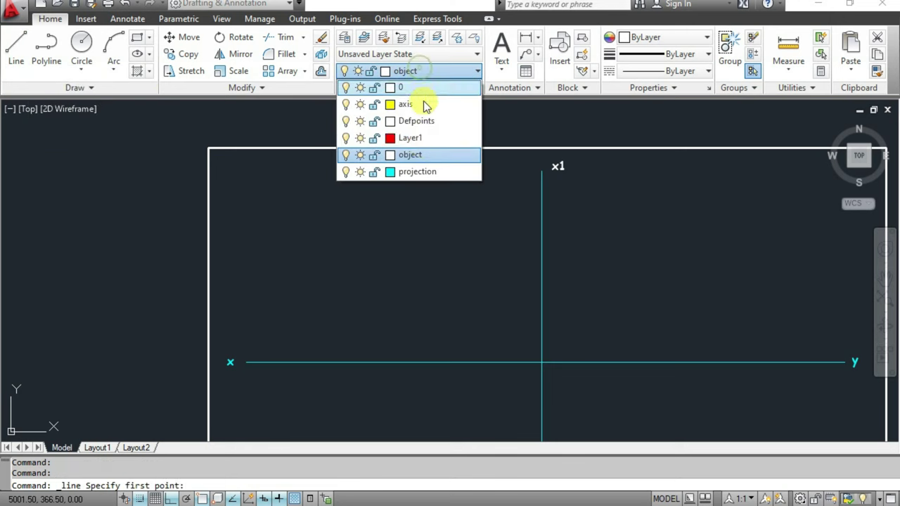
click(411, 160)
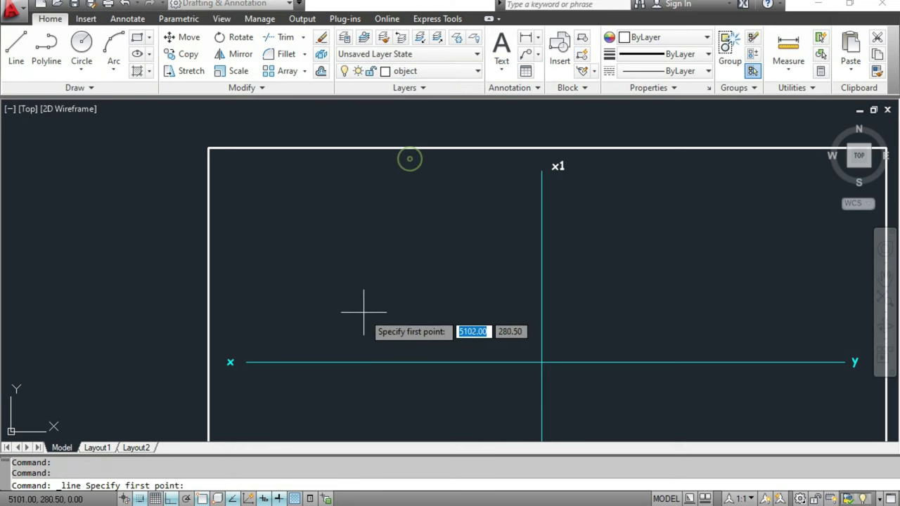
click(315, 321)
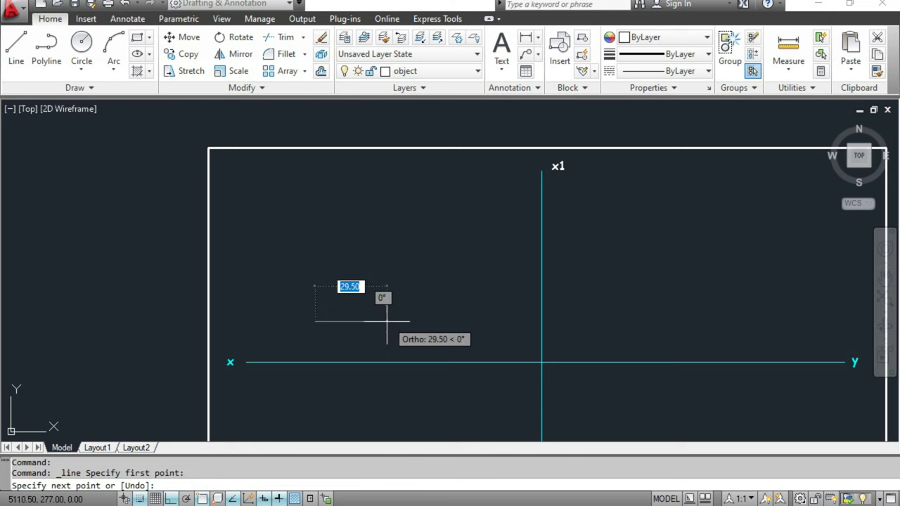
text(25)
key(Return)
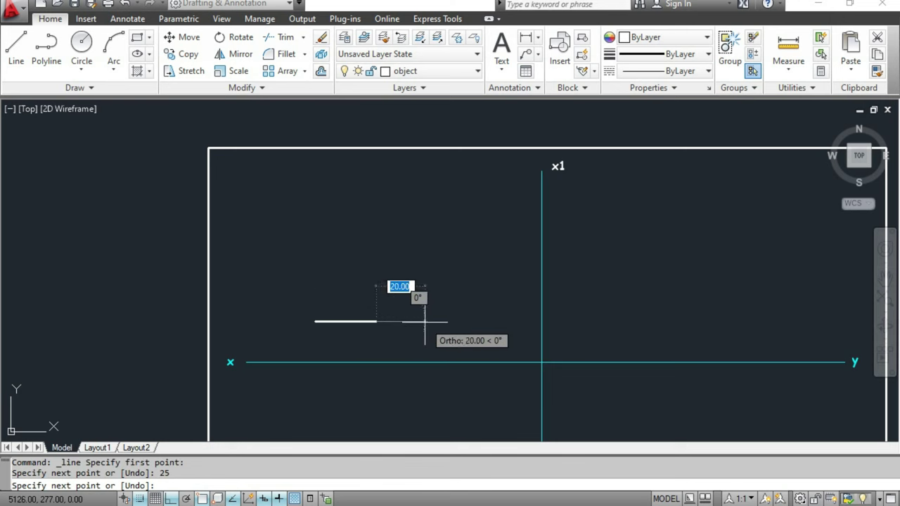
key(Return)
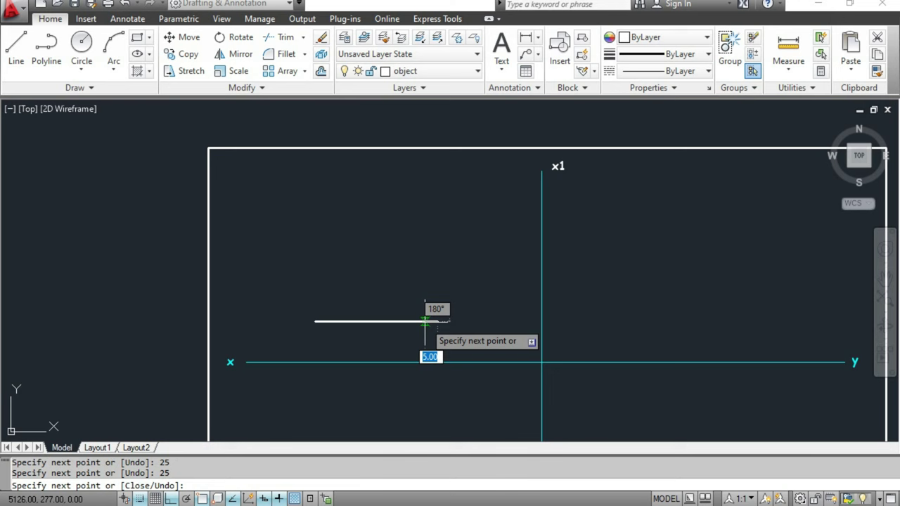
text(25)
key(Return)
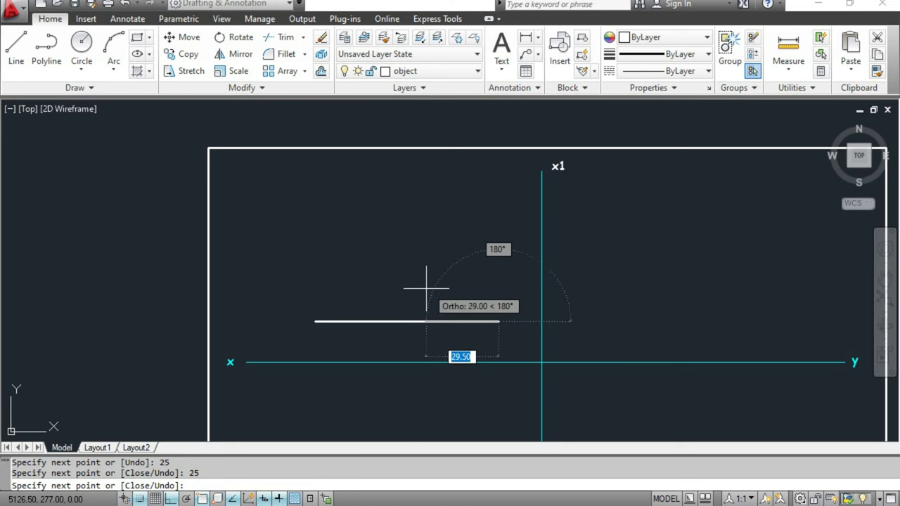
- Add the 12-unit vertical edge and close the rectangle back at its start point
text(12)
key(Return)
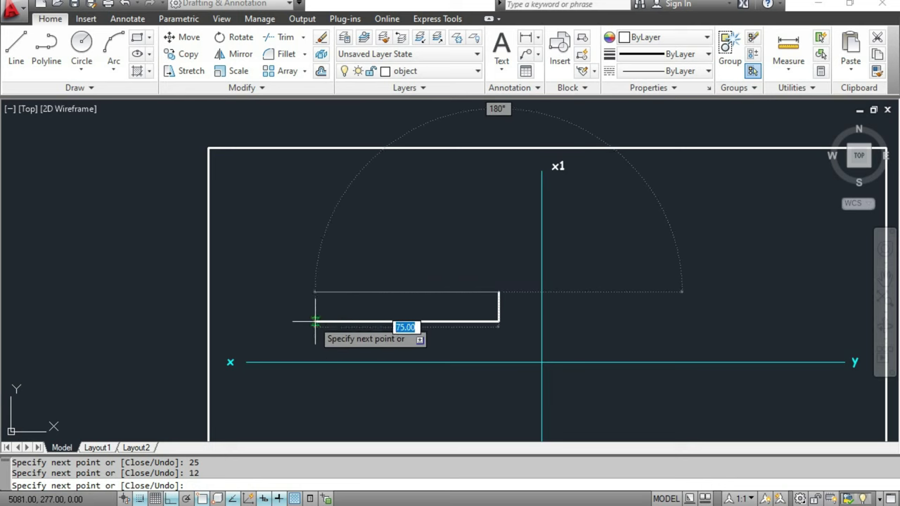
scroll(284, 287, up, 2)
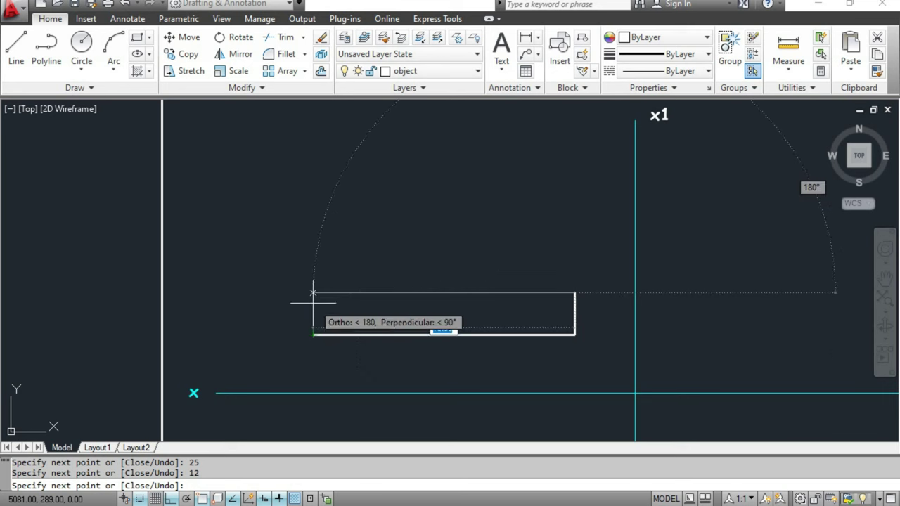
click(313, 291)
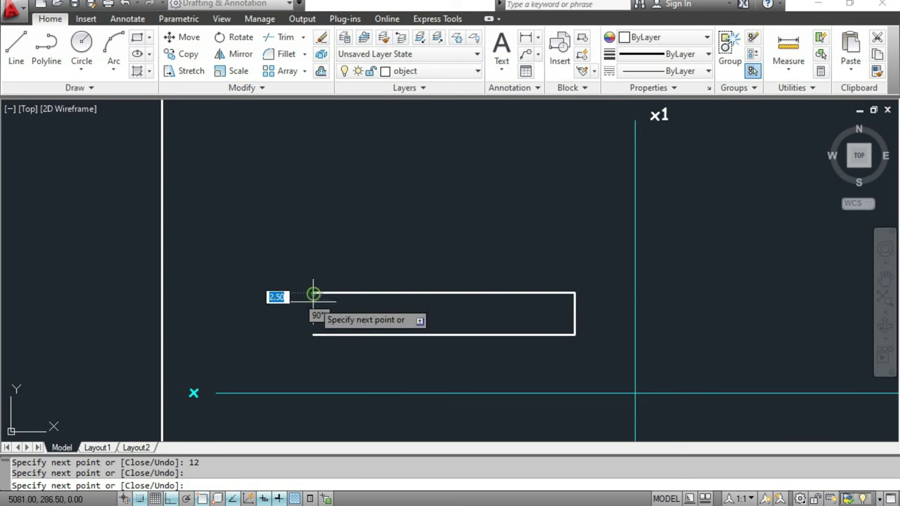
click(313, 335)
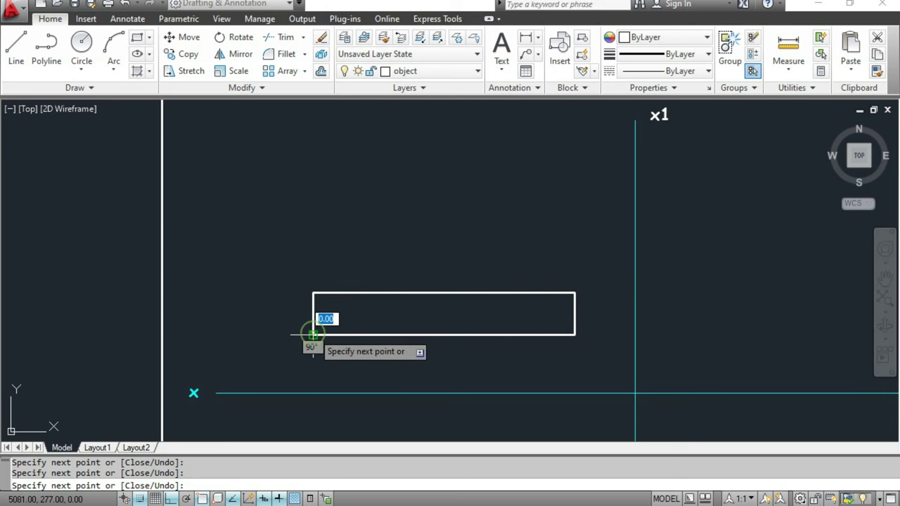
key(Escape)
key(Escape)
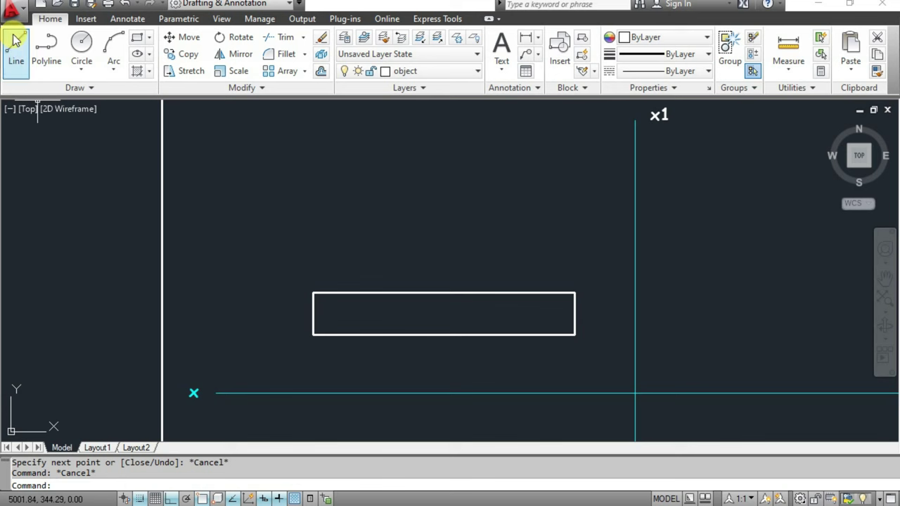
click(16, 44)
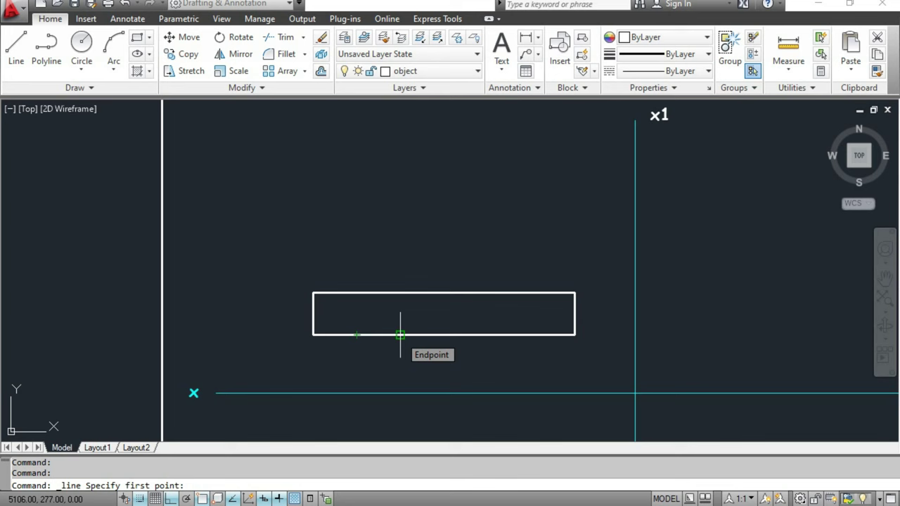
- Draw two vertical dividers from bottom to top edge, making three equal panels
click(400, 335)
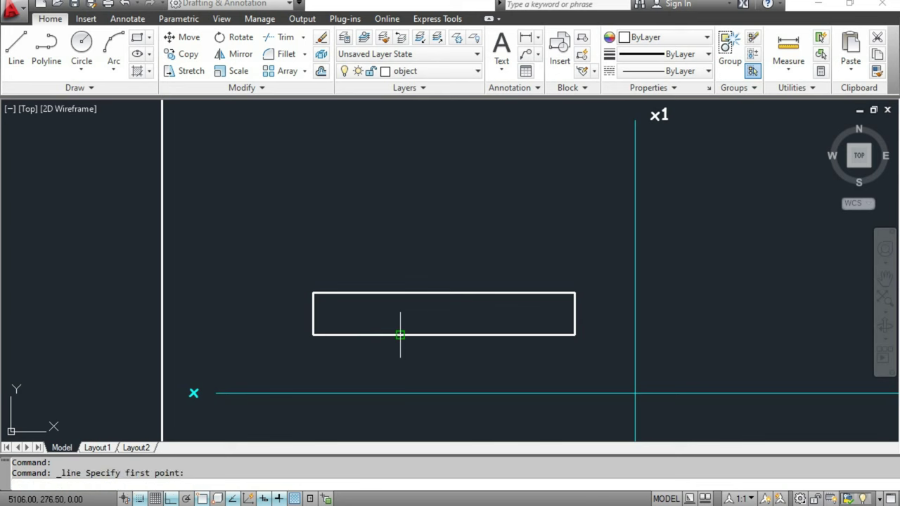
click(399, 292)
key(Escape)
scroll(436, 333, up, 5)
click(21, 42)
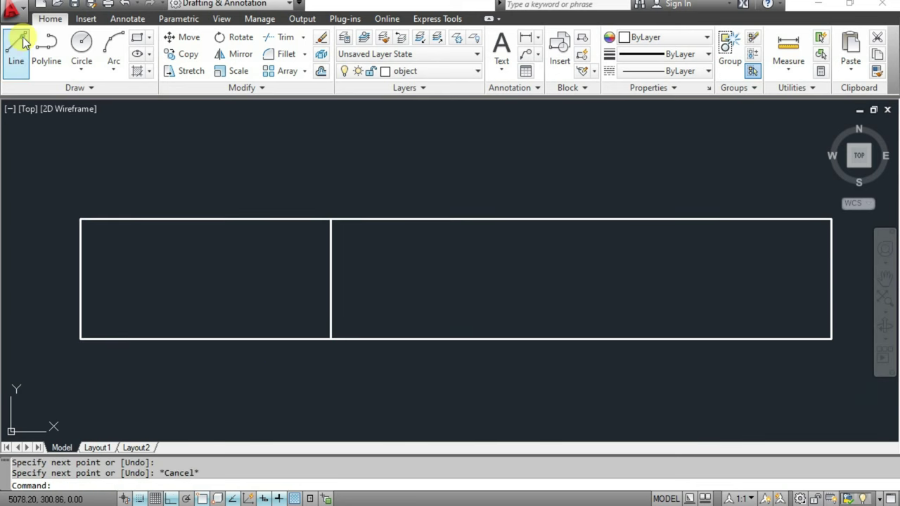
click(581, 339)
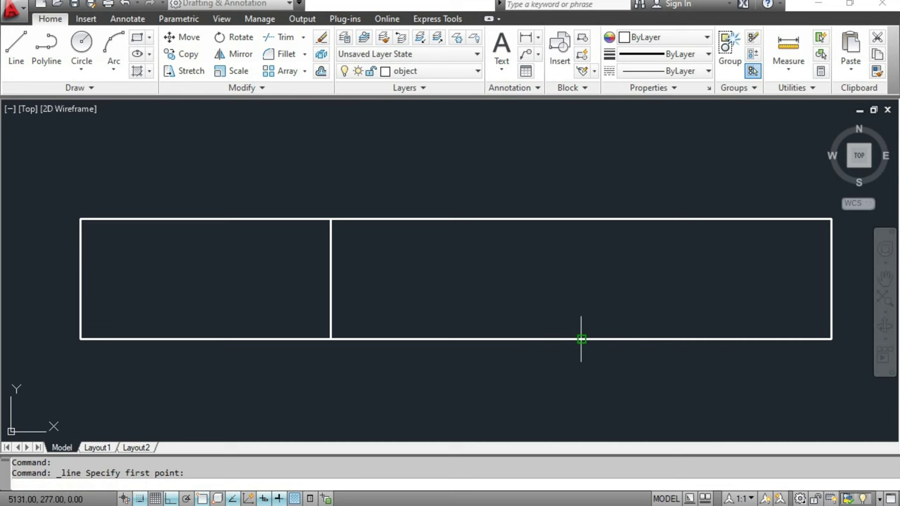
click(578, 219)
key(Escape)
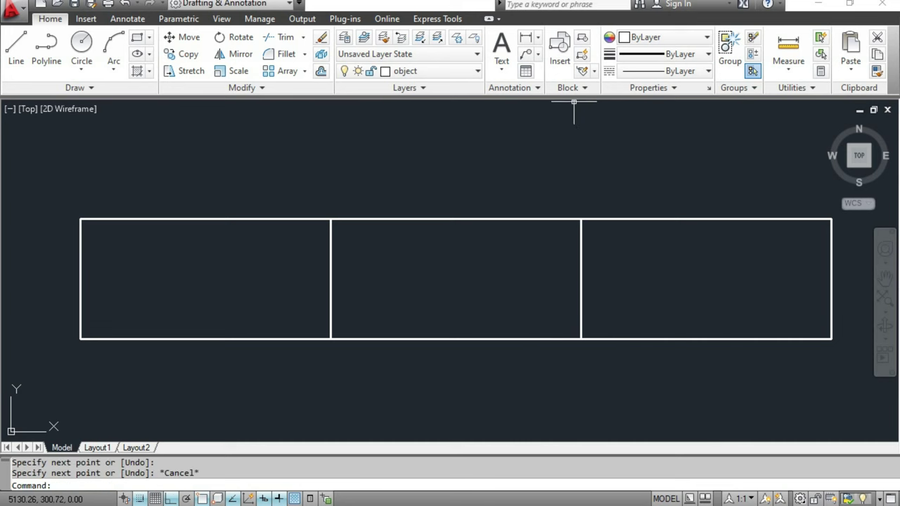
- Add 25.00 linear dimensions under the left and right sections of the front view
click(525, 42)
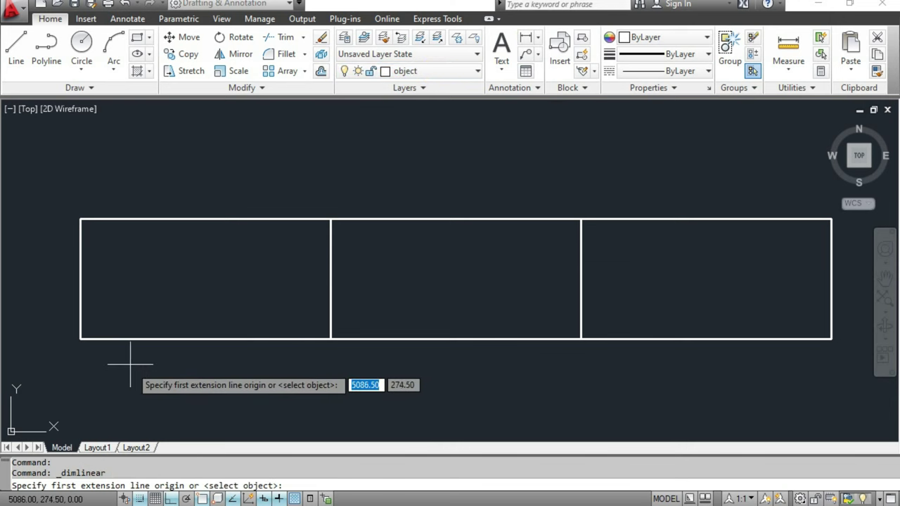
click(80, 338)
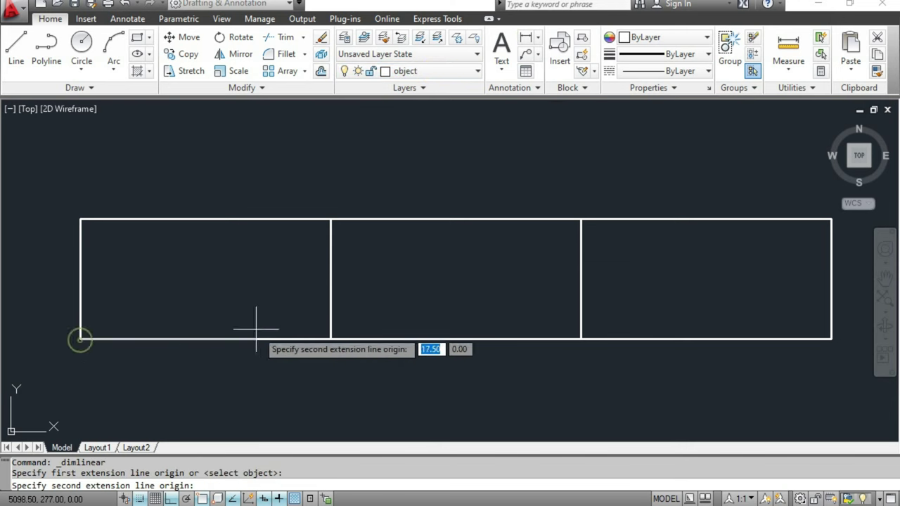
click(331, 339)
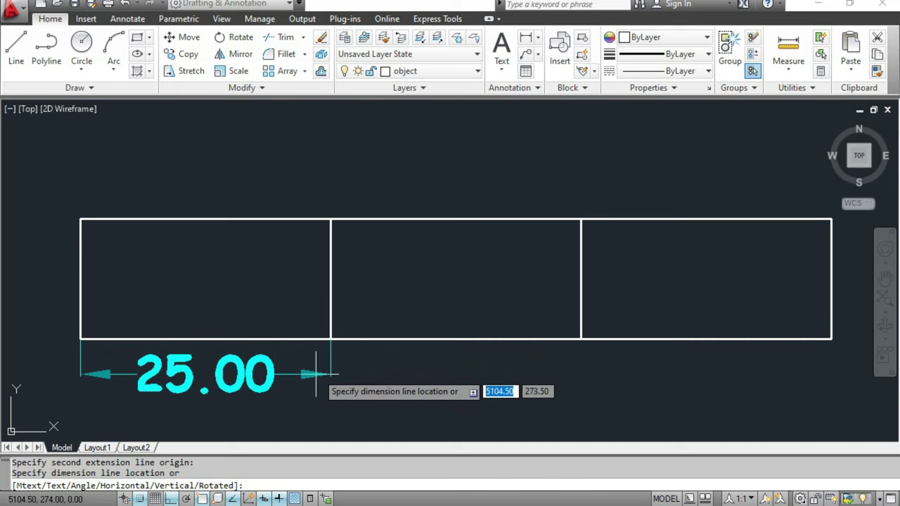
click(316, 380)
click(532, 37)
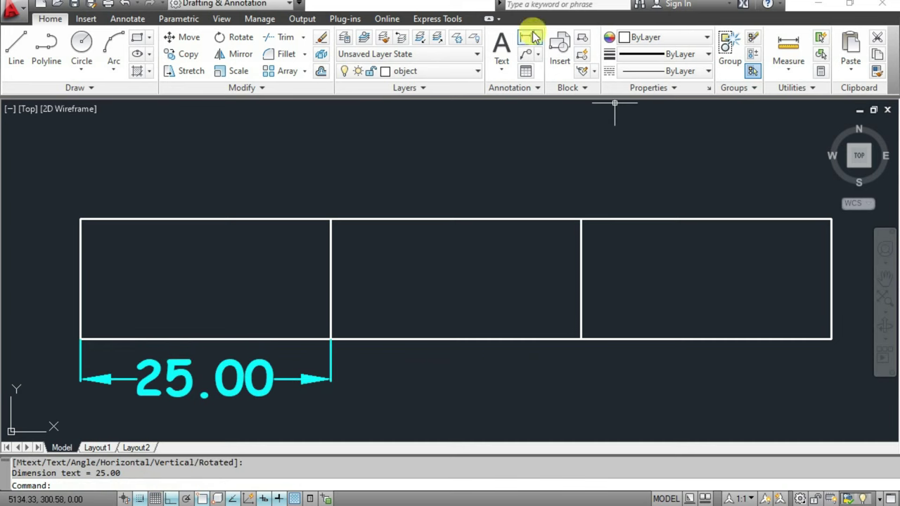
click(581, 339)
click(831, 339)
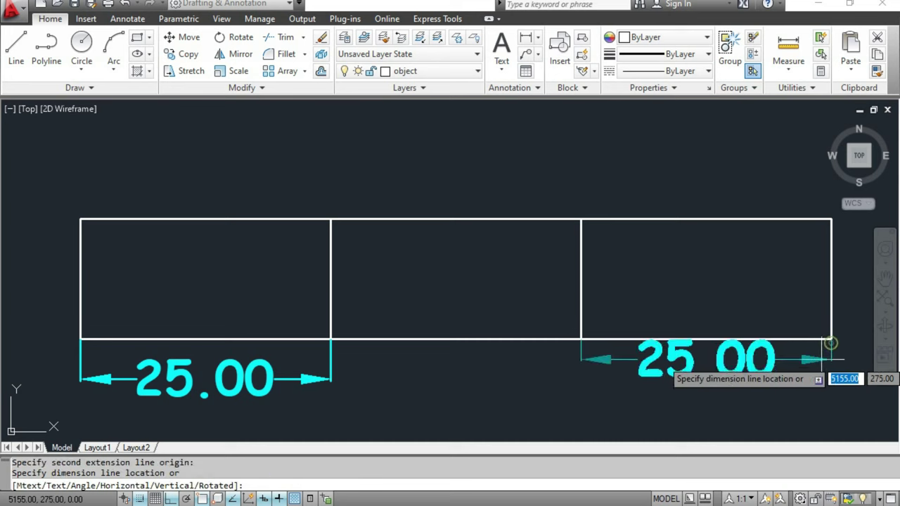
click(821, 380)
- Add a 12.00 height dimension on the front view's left side
scroll(580, 336, down, 4)
scroll(527, 330, up, 2)
scroll(542, 342, down, 2)
scroll(530, 341, down, 2)
middle_drag(540, 342, 427, 343)
click(527, 41)
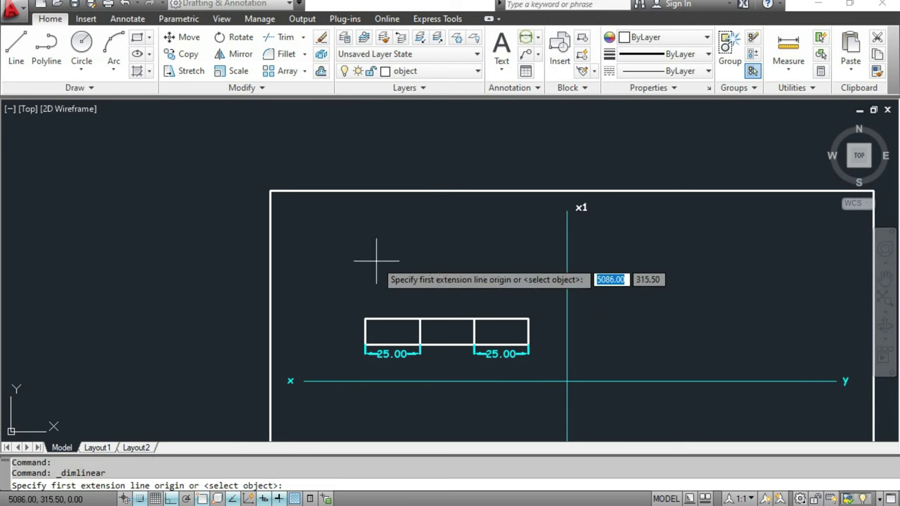
click(365, 319)
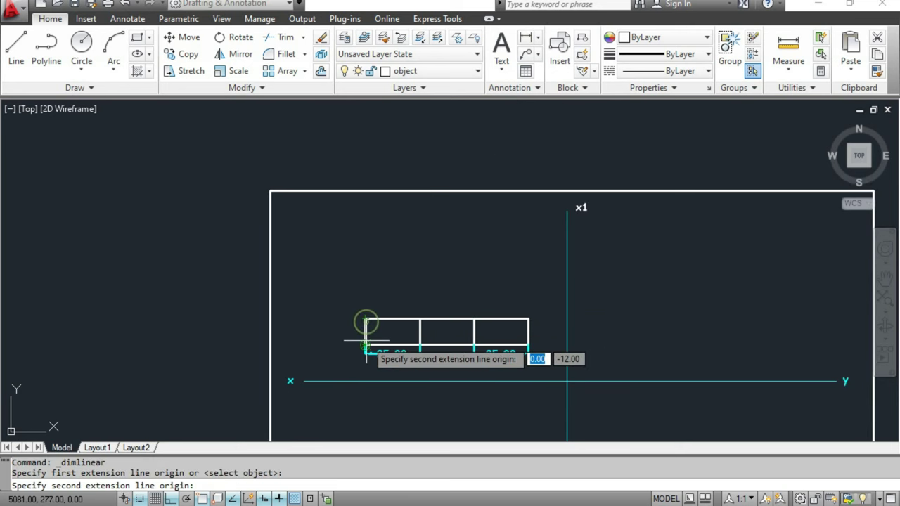
click(365, 345)
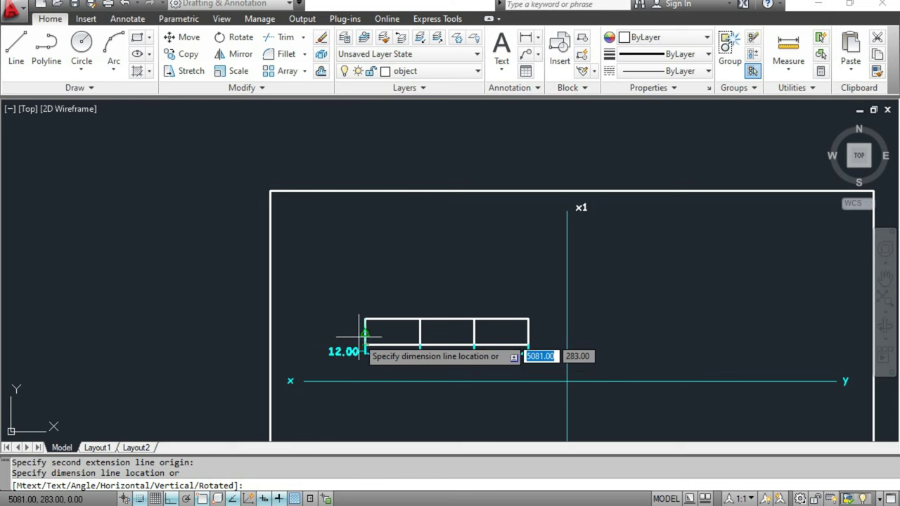
click(348, 336)
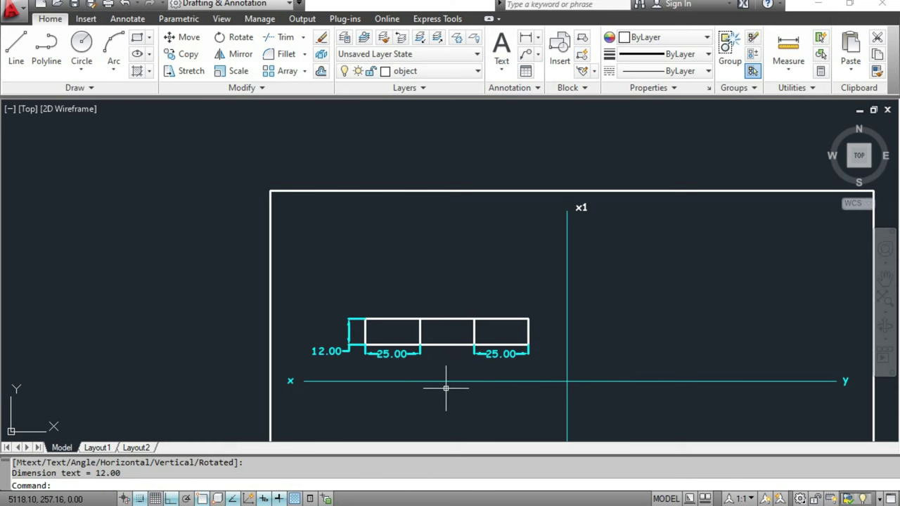
scroll(445, 371, up, 3)
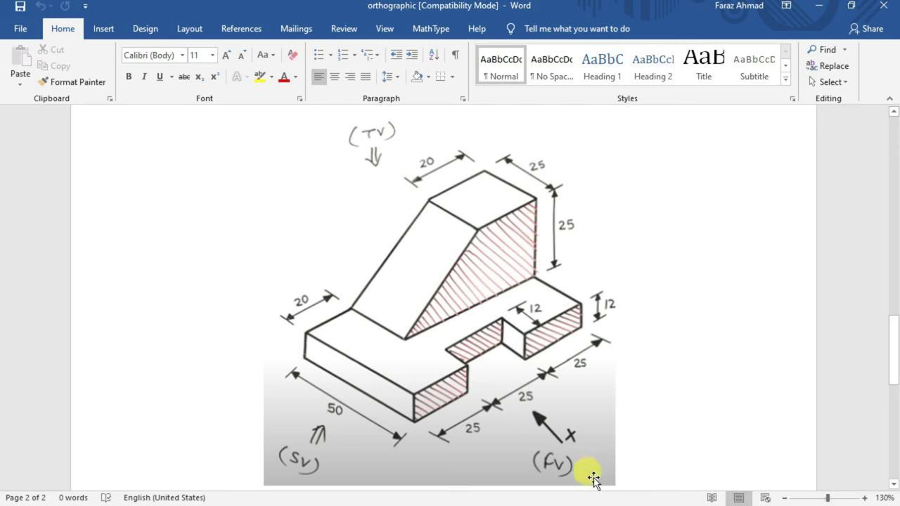
key(alt+Tab)
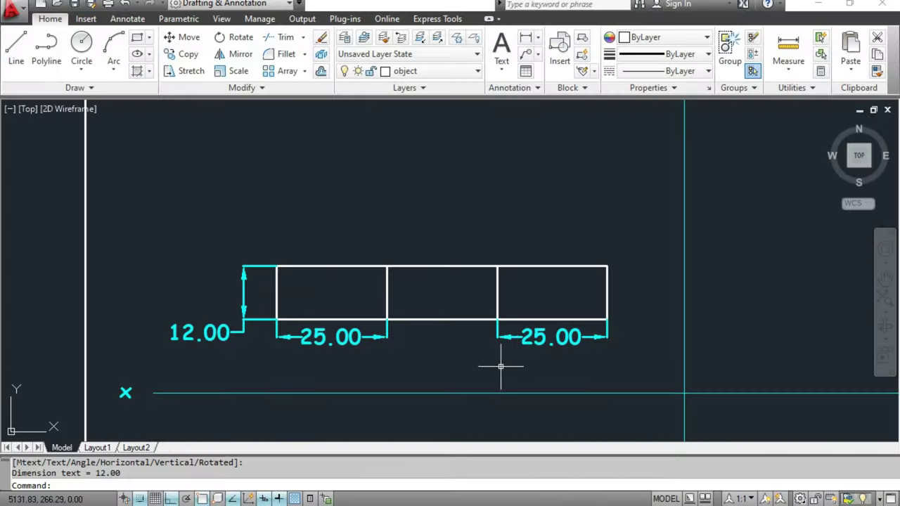
click(16, 48)
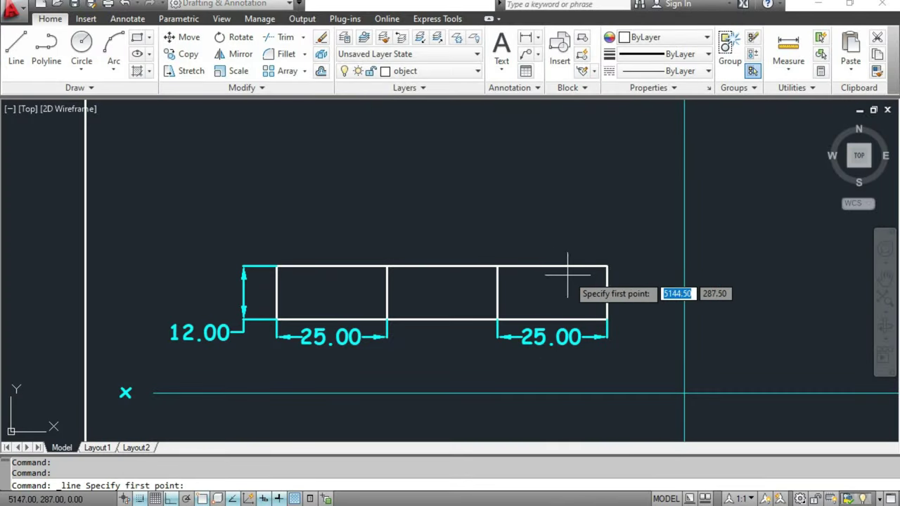
- From the top-right corner, draw 25 units up and 20 units left, then return to Word
click(606, 266)
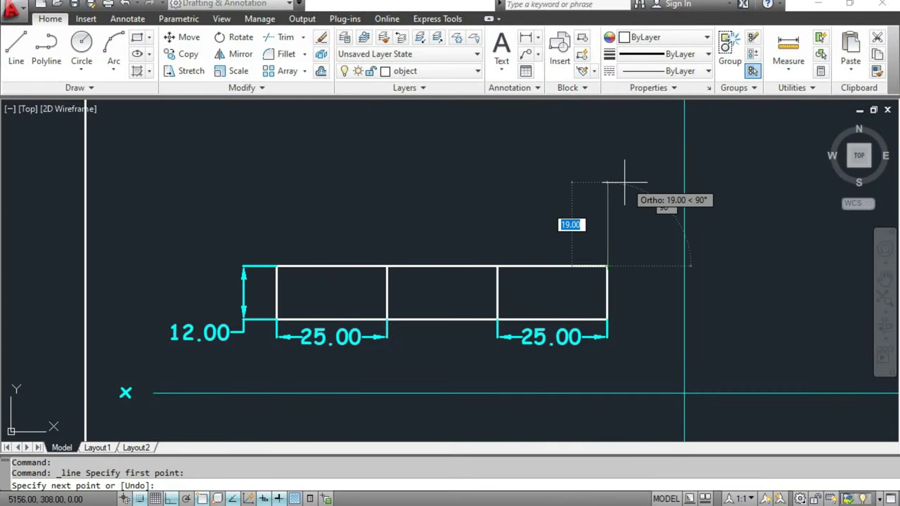
text(25)
key(Return)
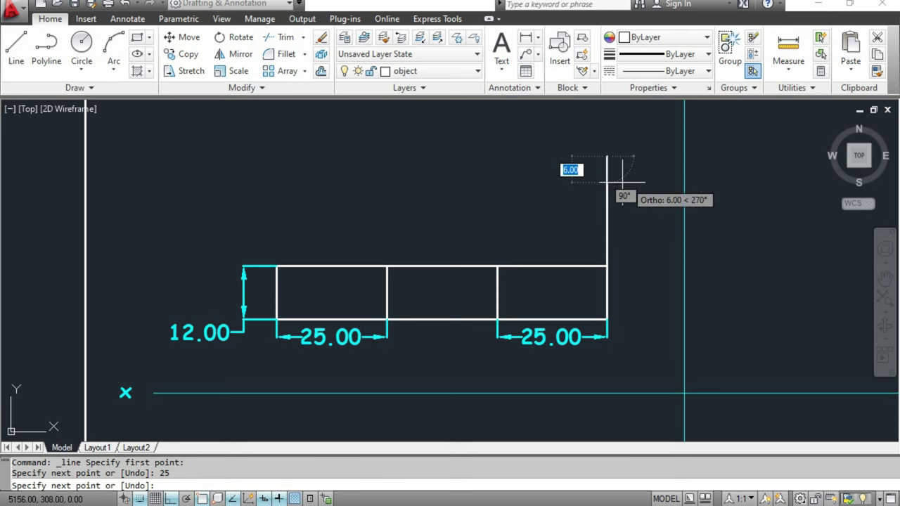
text(2)
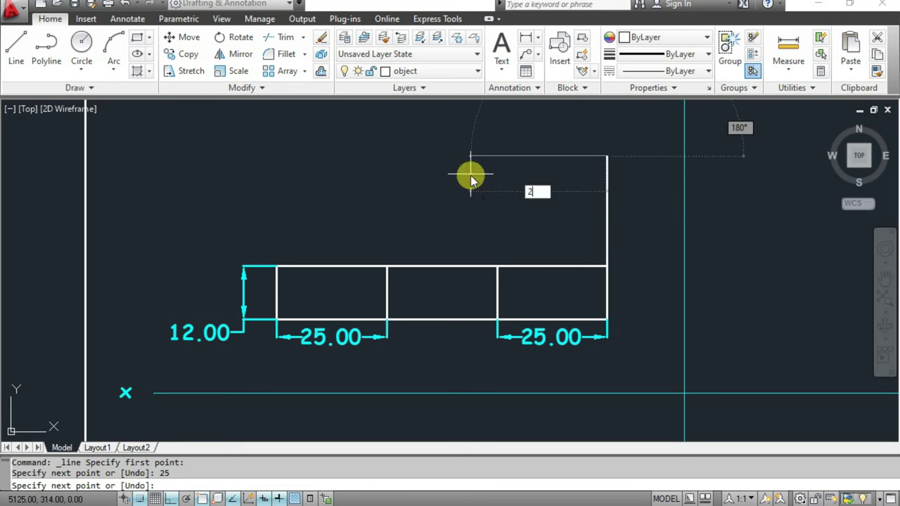
text(0)
key(Return)
key(Escape)
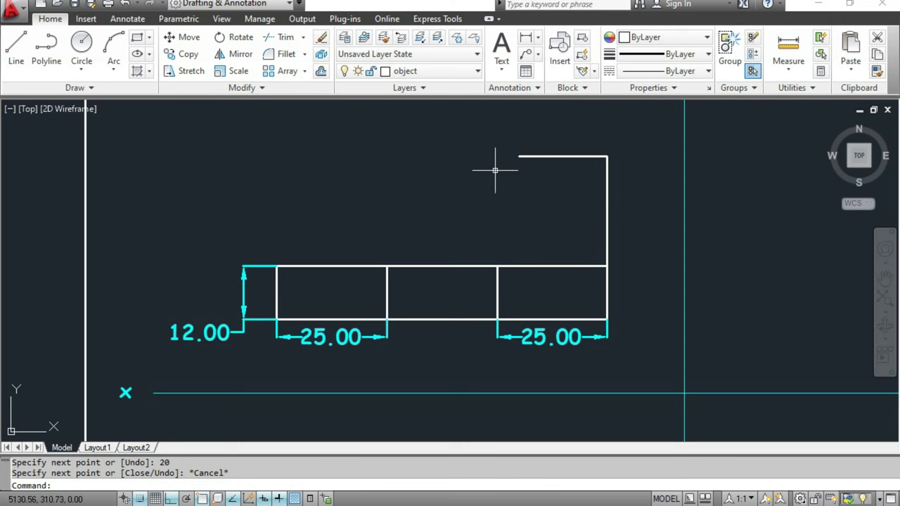
key(alt+Tab)
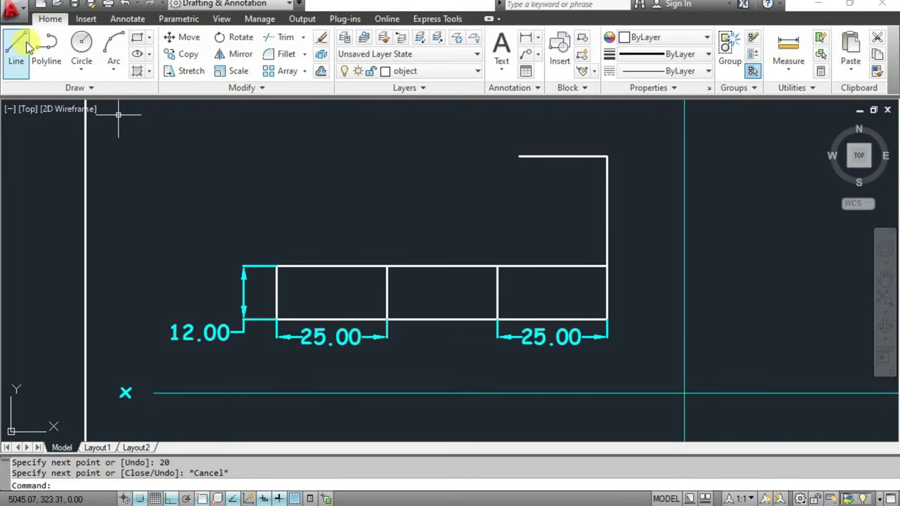
click(15, 45)
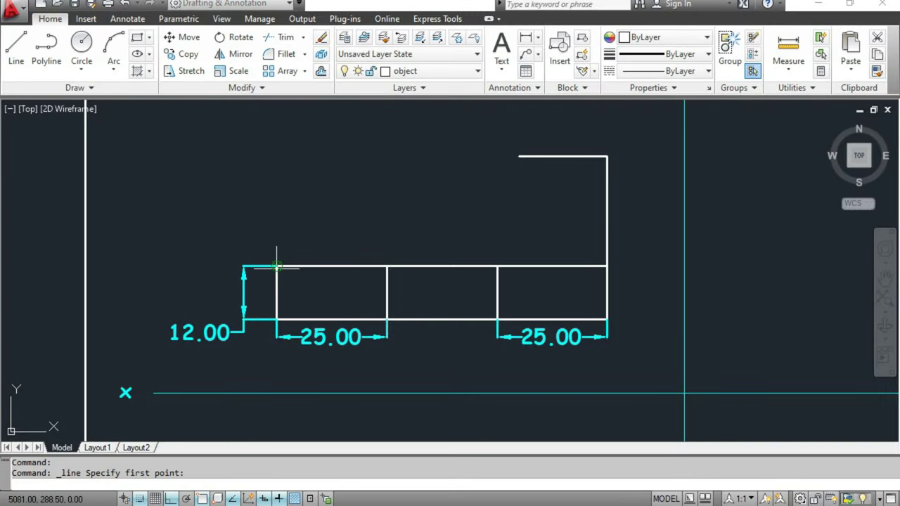
- Draw 20 units along the top, then with Ortho off a sloped edge to the upper line
click(277, 266)
scroll(274, 271, up, 1)
scroll(263, 292, up, 1)
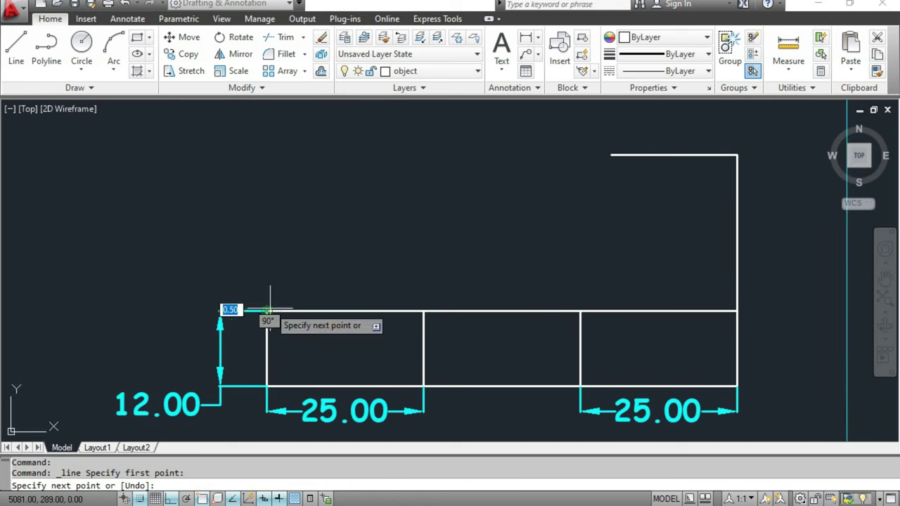
text(2)
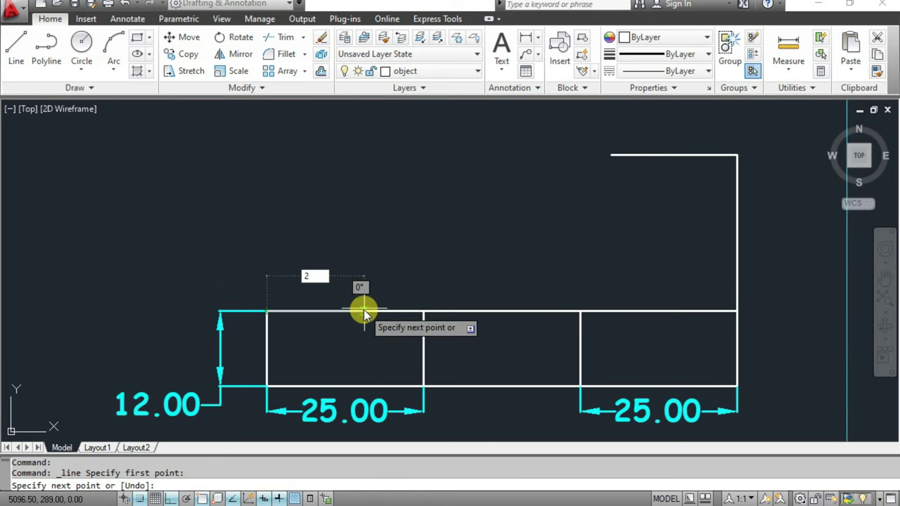
key(Return)
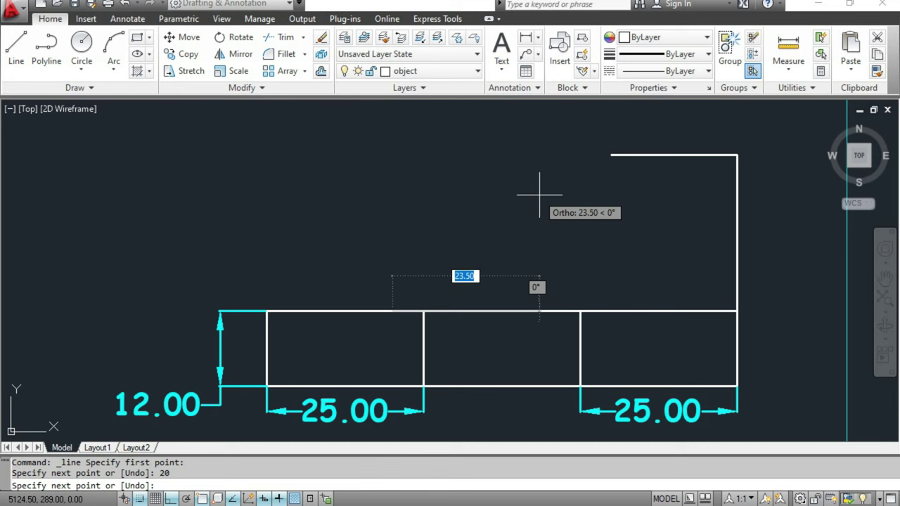
key(F8)
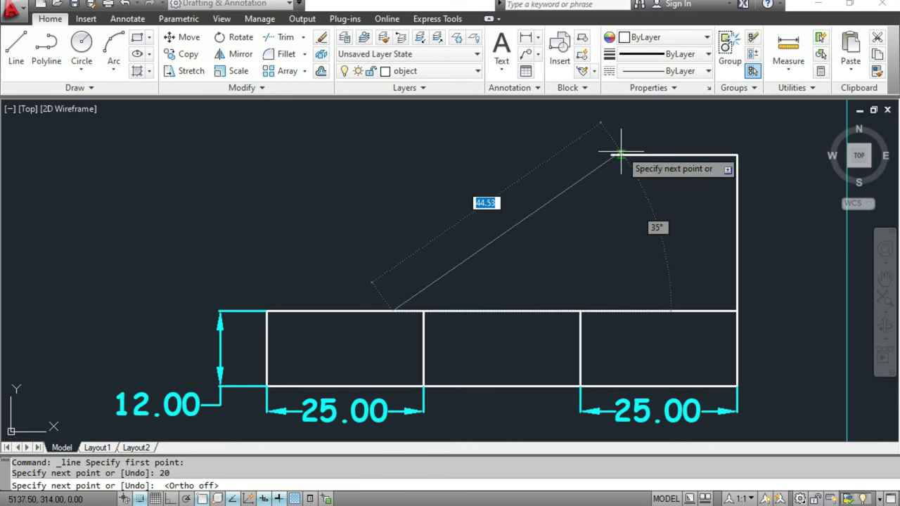
click(610, 155)
key(Escape)
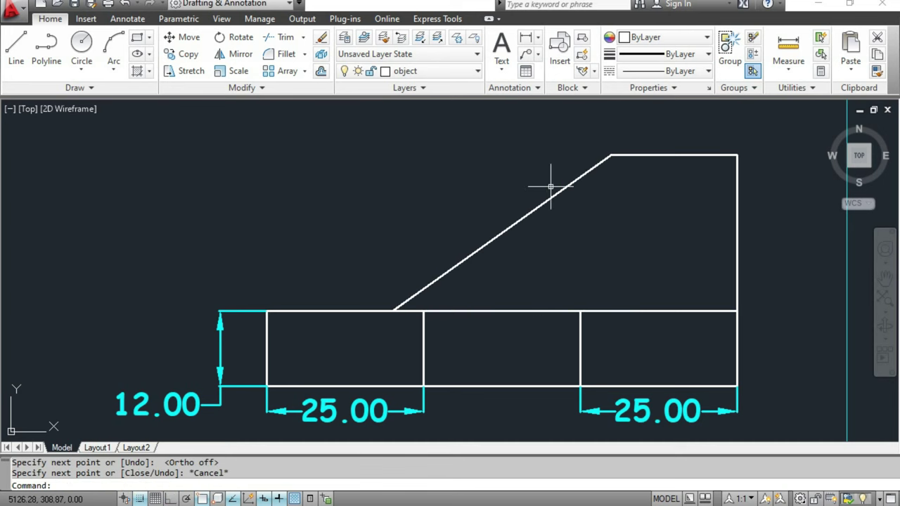
- Dimension the lower top edge and the upper step edge, both 20.00
click(526, 37)
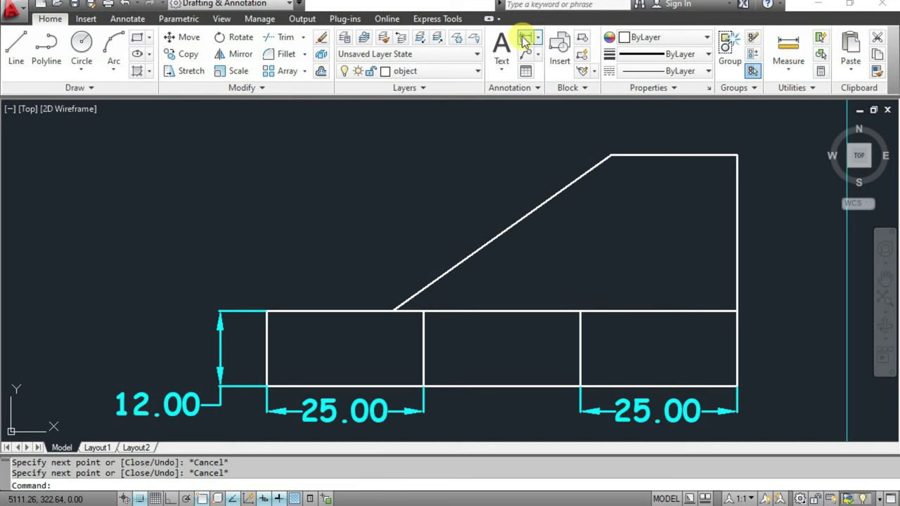
click(393, 310)
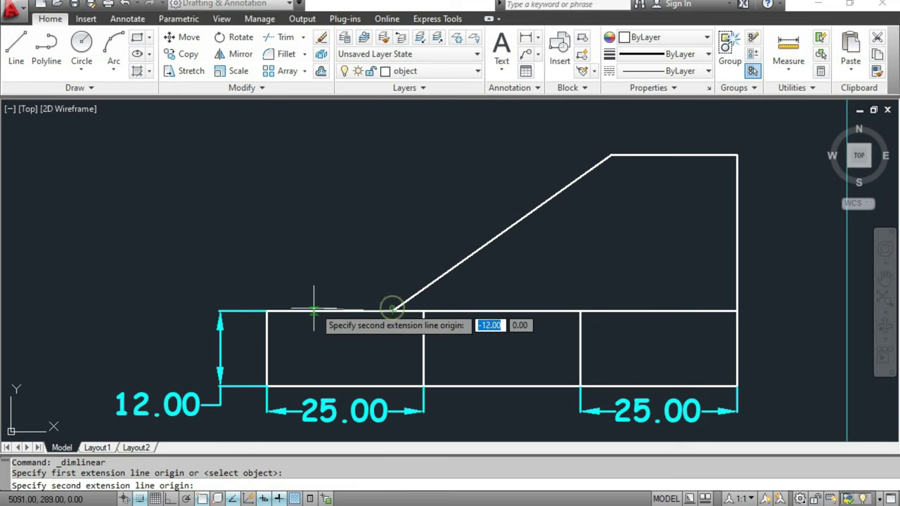
click(267, 310)
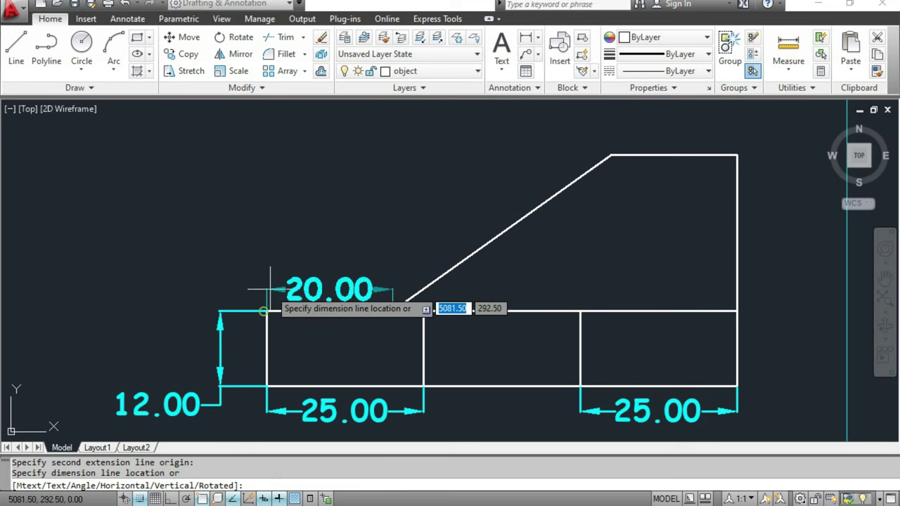
click(277, 272)
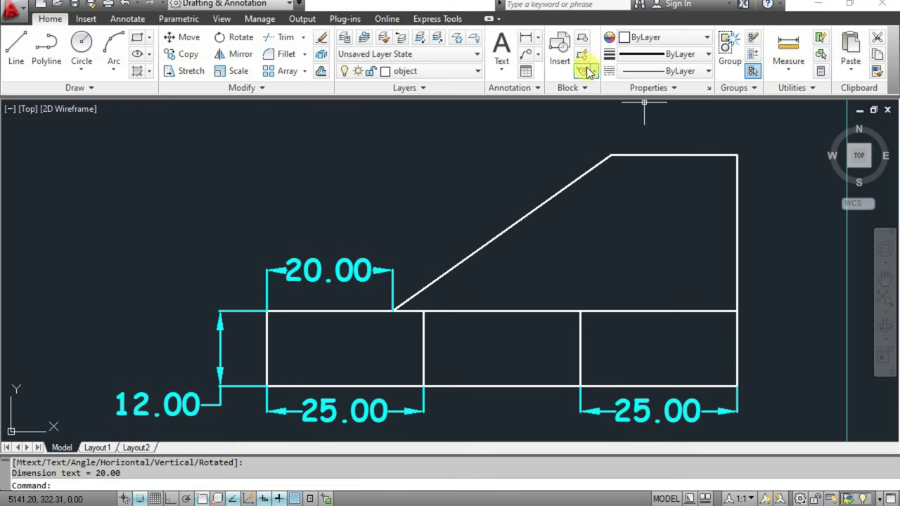
click(544, 39)
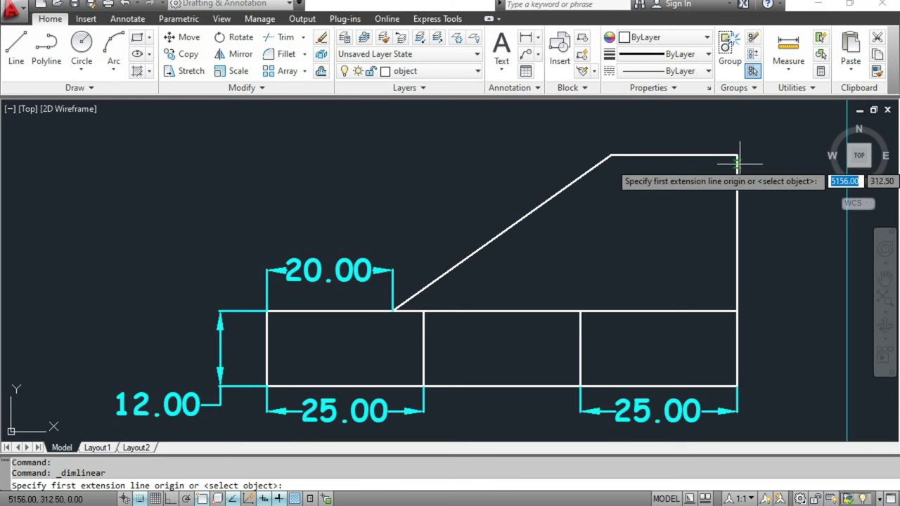
click(736, 153)
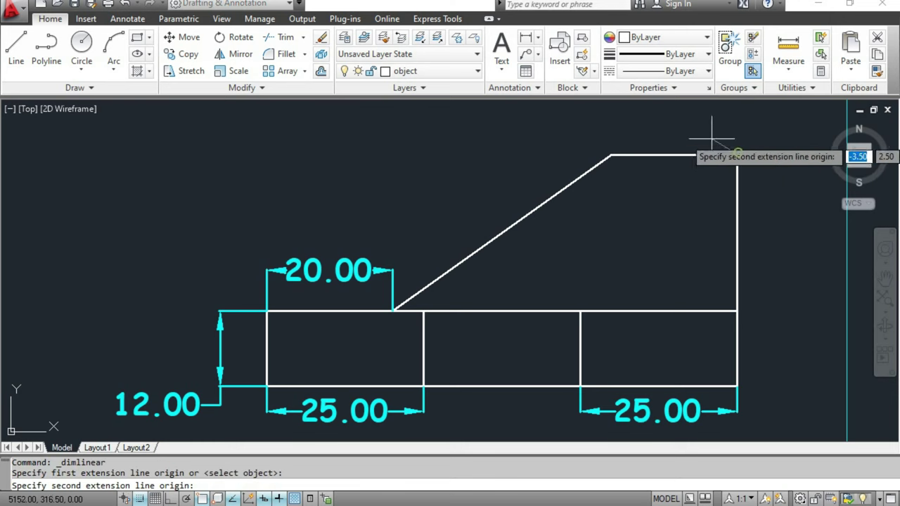
click(611, 153)
click(620, 120)
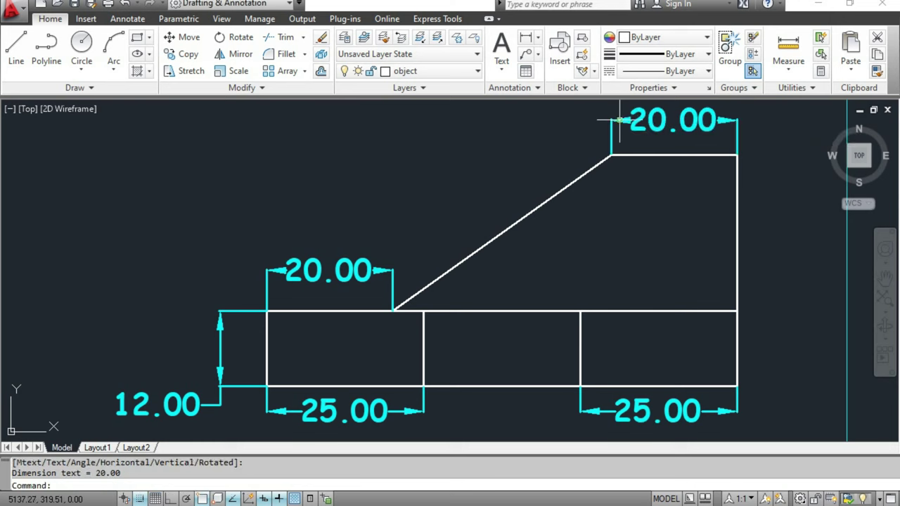
- Add the vertical 25.00 step-height dimension on the right side
click(525, 37)
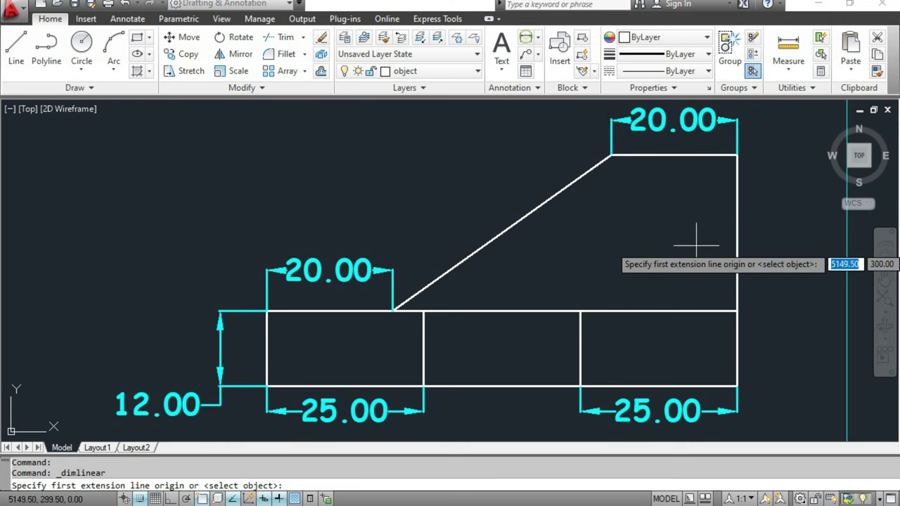
click(737, 310)
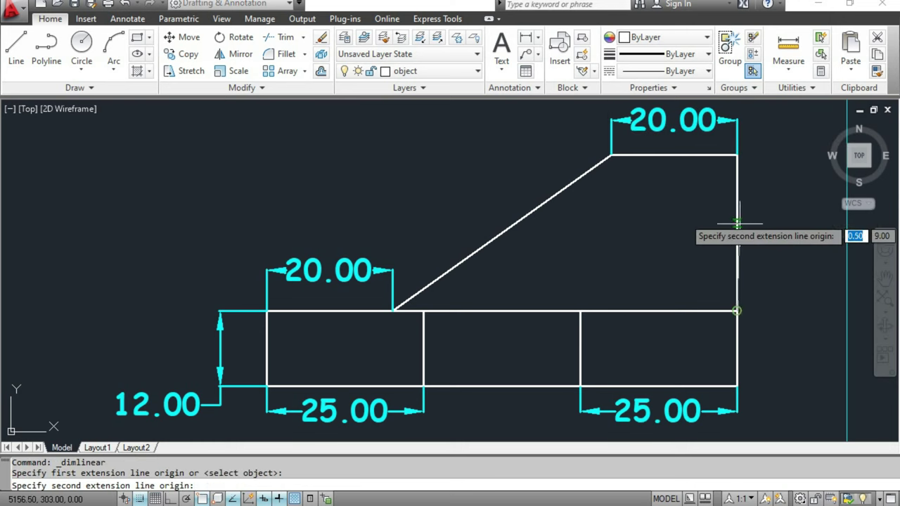
click(736, 154)
click(780, 162)
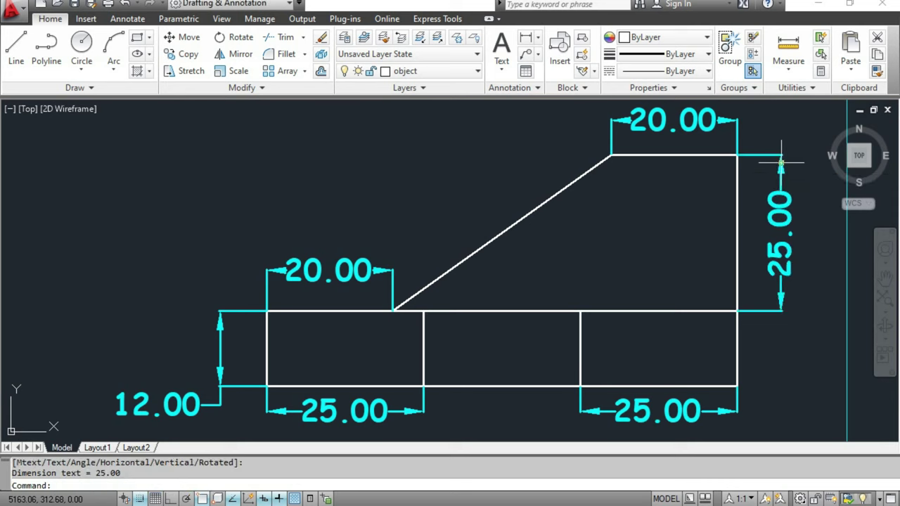
scroll(617, 349, down, 3)
scroll(501, 301, up, 1)
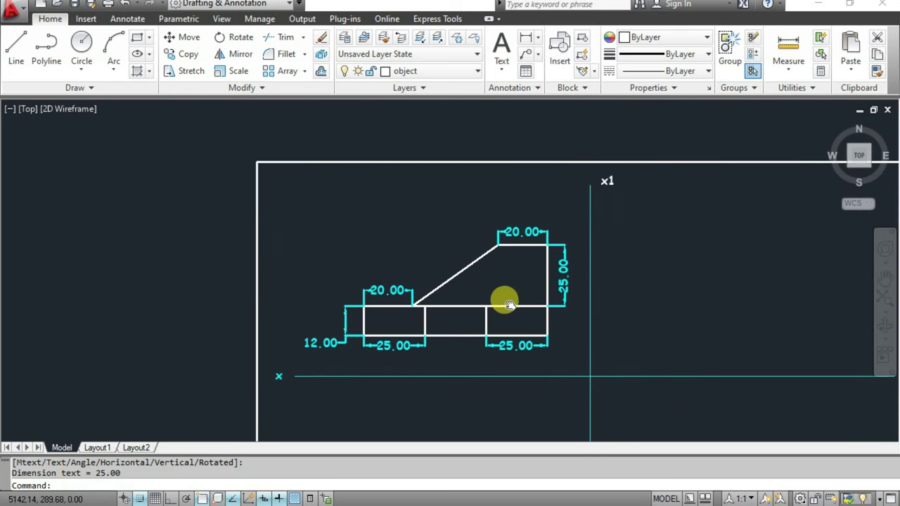
scroll(509, 305, up, 1)
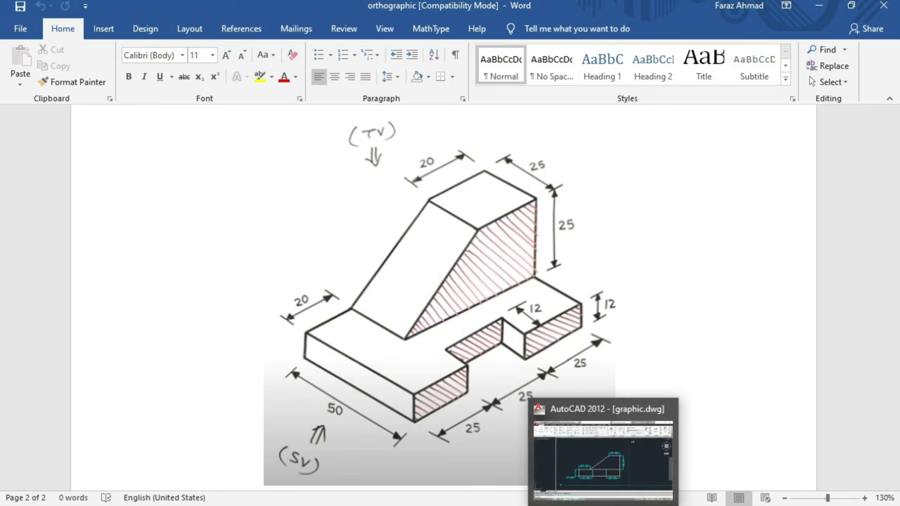
click(602, 460)
scroll(428, 368, up, 2)
scroll(438, 367, down, 2)
middle_drag(438, 368, 432, 302)
scroll(436, 358, down, 4)
scroll(428, 317, up, 2)
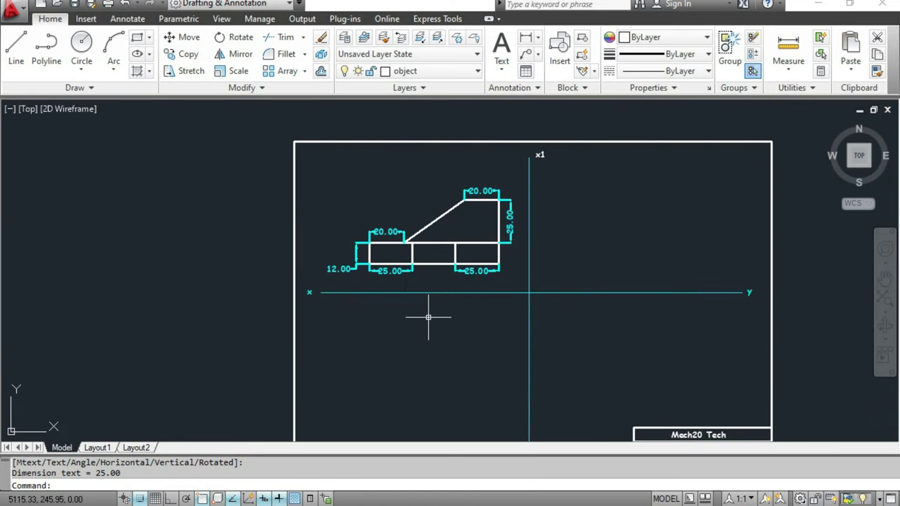
scroll(437, 274, up, 3)
scroll(427, 277, up, 3)
scroll(482, 316, down, 3)
mouse_move(425, 367)
middle_down()
mouse_move(436, 336)
mouse_move(428, 317)
middle_up()
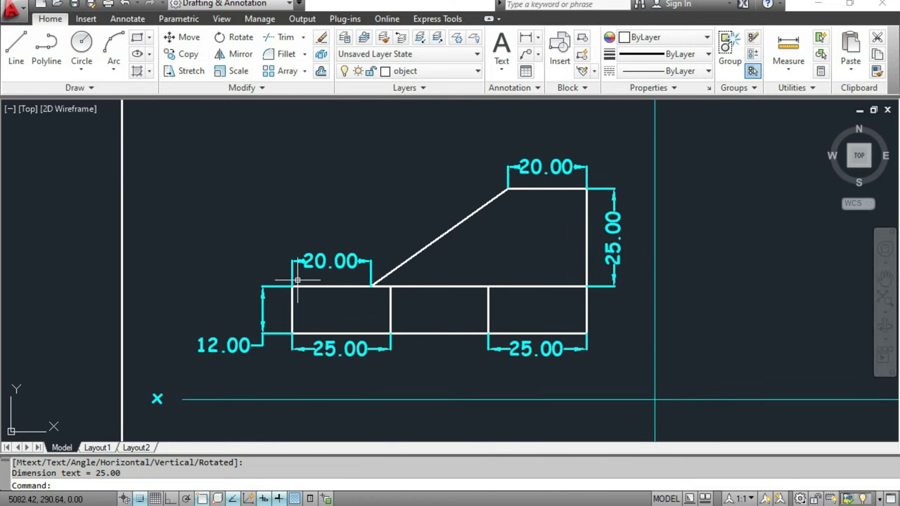
- Delete the 12.00, lower-left 25.00 and left 20.00 dimensions
click(259, 310)
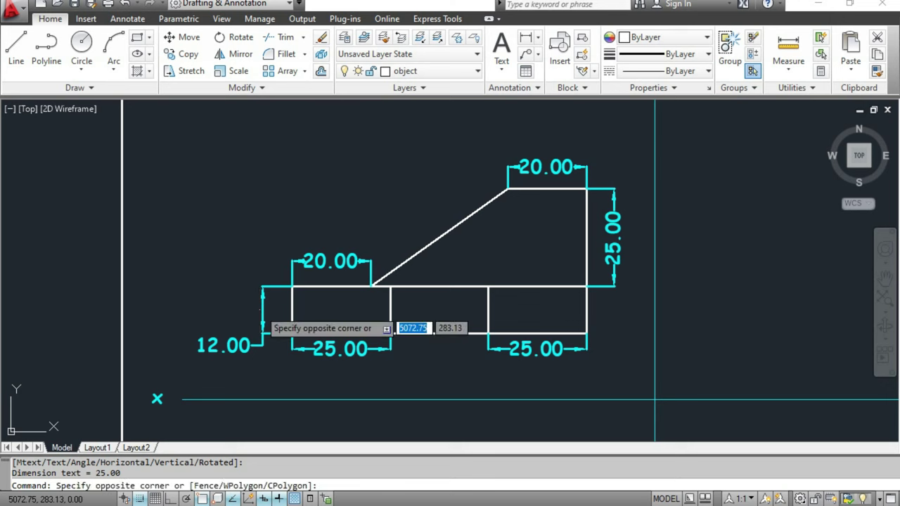
click(263, 344)
click(257, 342)
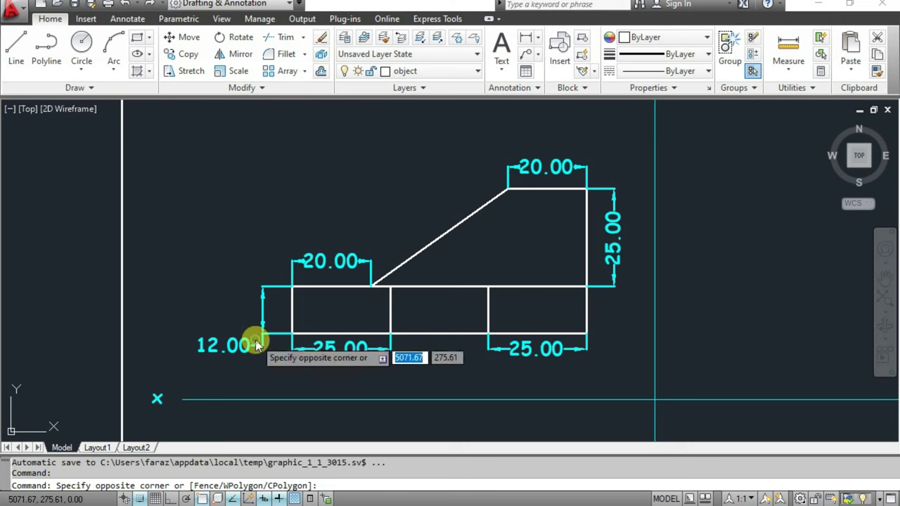
click(266, 346)
key(Delete)
click(341, 351)
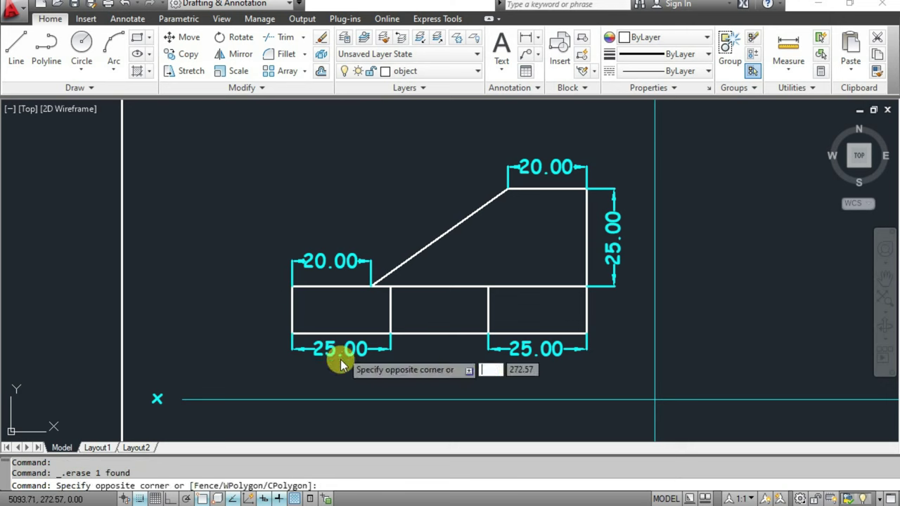
click(339, 350)
key(Delete)
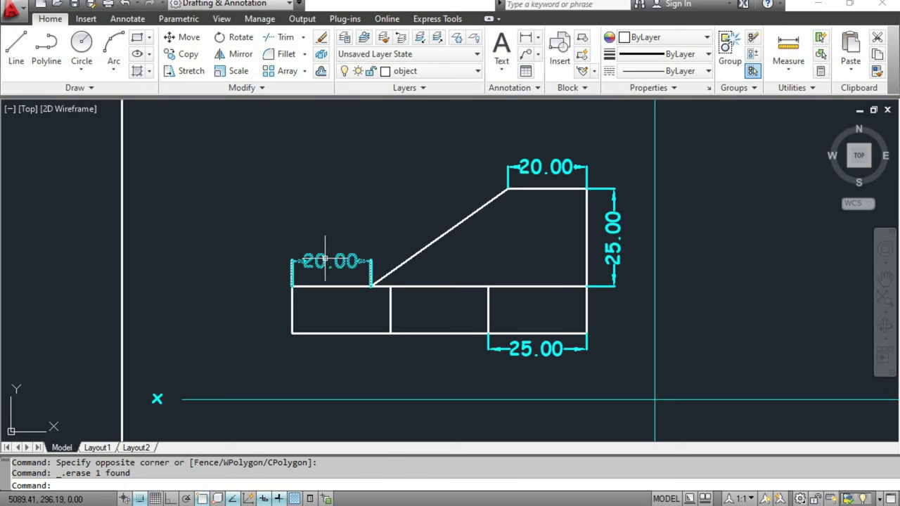
click(324, 260)
key(Delete)
- Delete the bottom-right 25.00, vertical 25.00 and top 20.00 dimensions, showing the whole sheet
click(522, 348)
key(Delete)
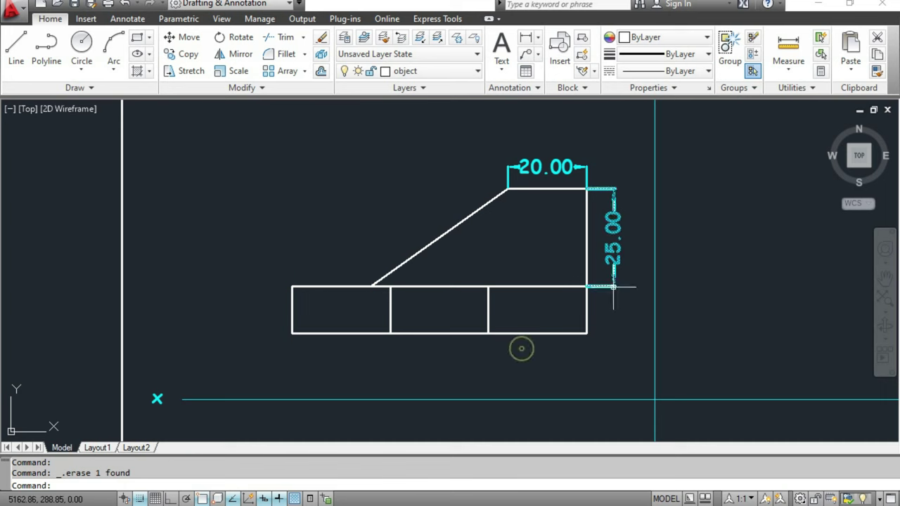
click(615, 232)
key(Delete)
click(554, 166)
key(Delete)
scroll(547, 250, down, 4)
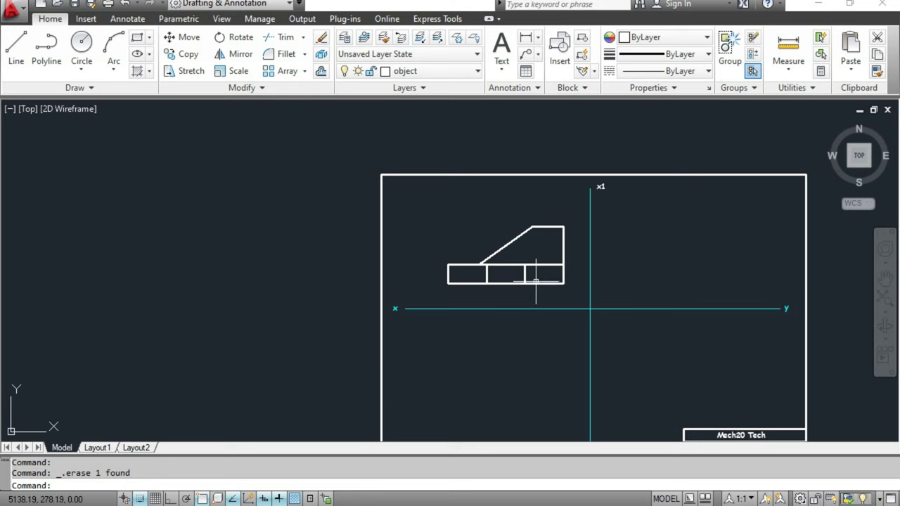
middle_drag(535, 281, 454, 302)
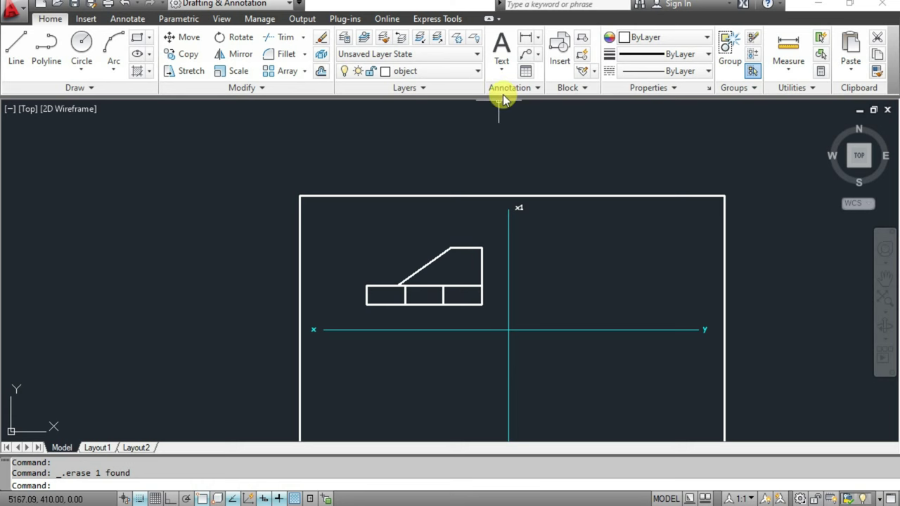
- On the projection layer, draw vertical projectors from both front-view ends to below the XY line
click(411, 71)
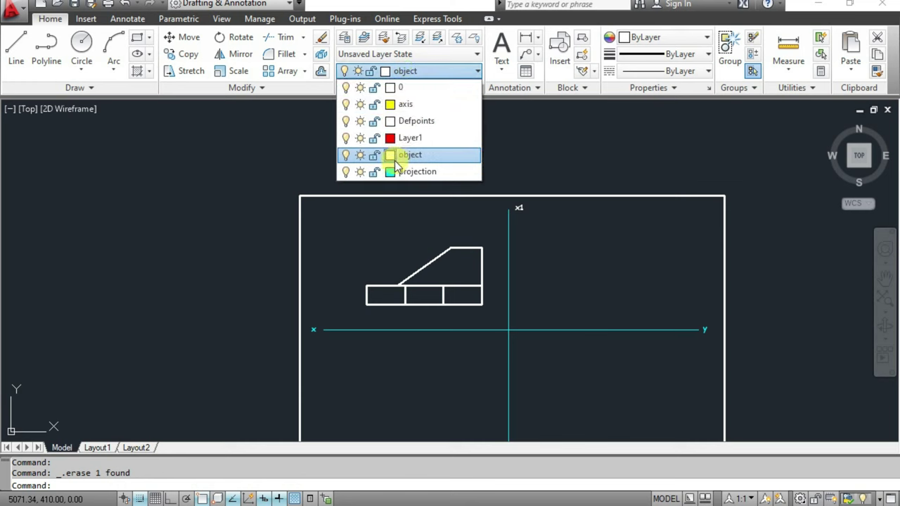
click(408, 171)
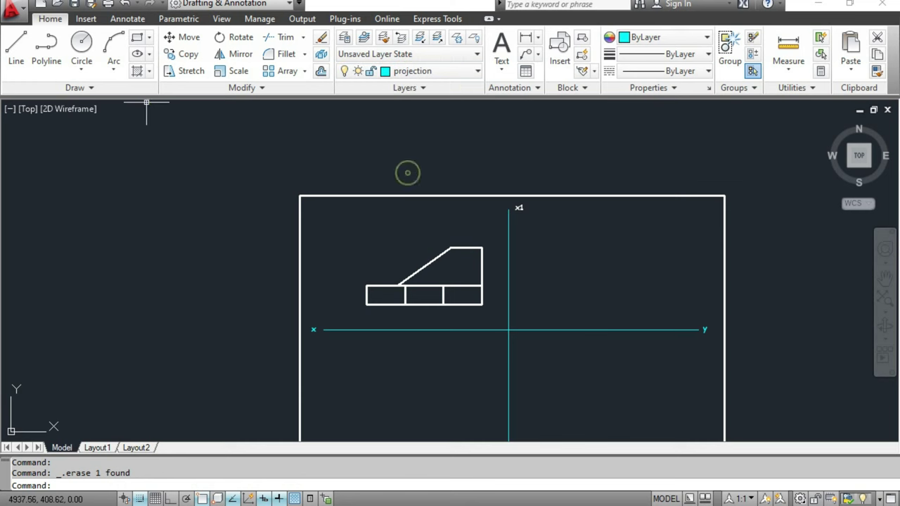
click(14, 51)
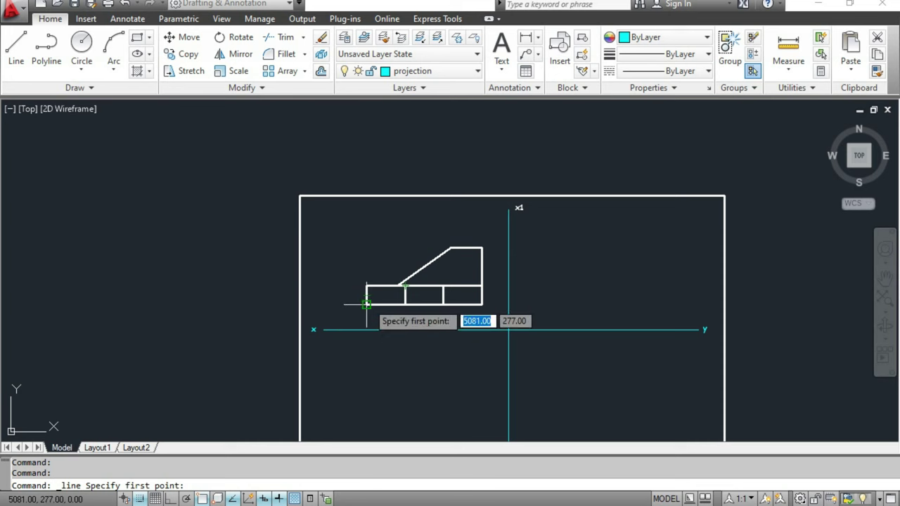
click(366, 304)
middle_drag(353, 401, 361, 354)
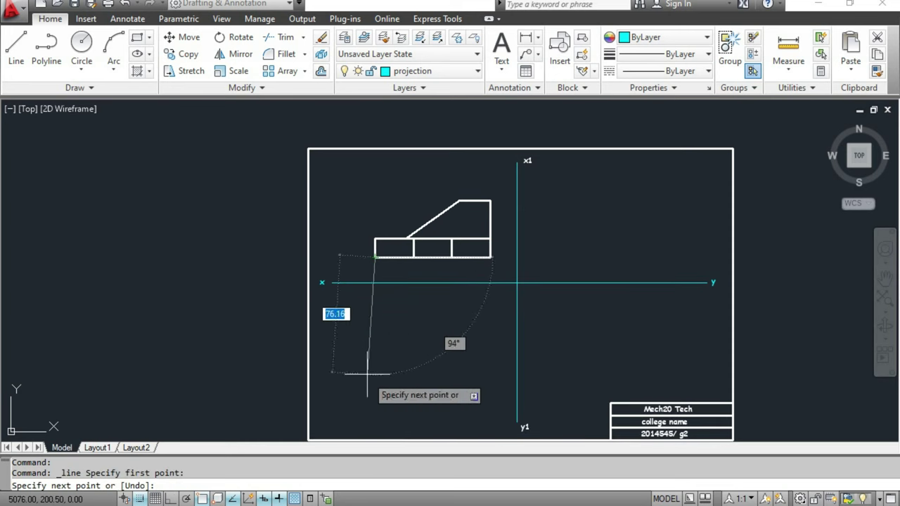
key(F8)
click(374, 401)
key(Escape)
key(space)
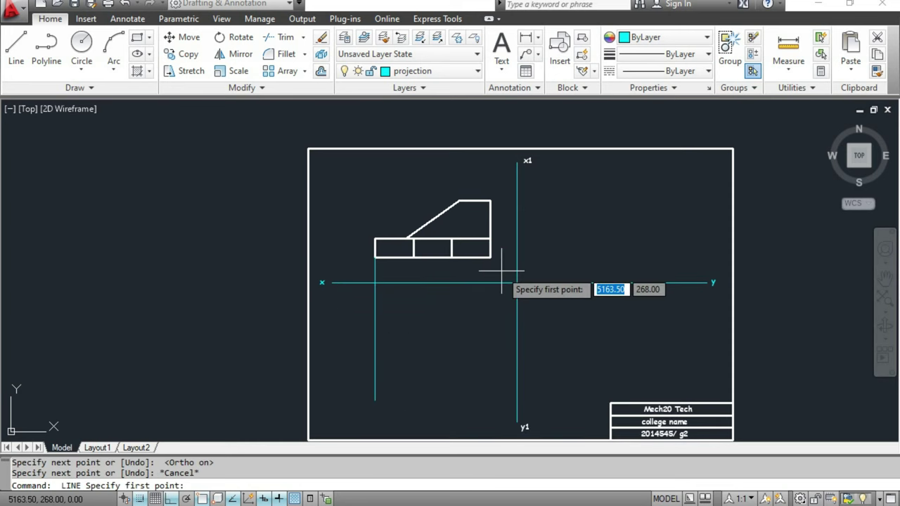
click(490, 257)
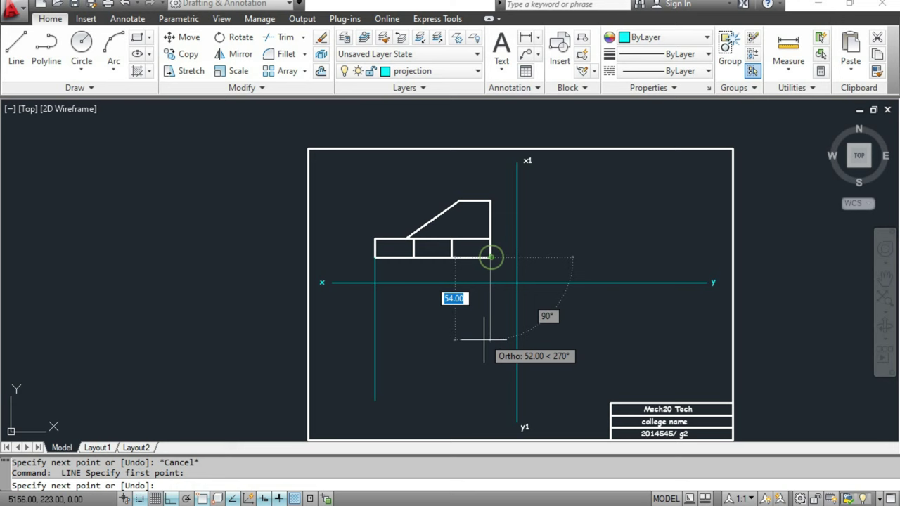
click(490, 402)
key(Escape)
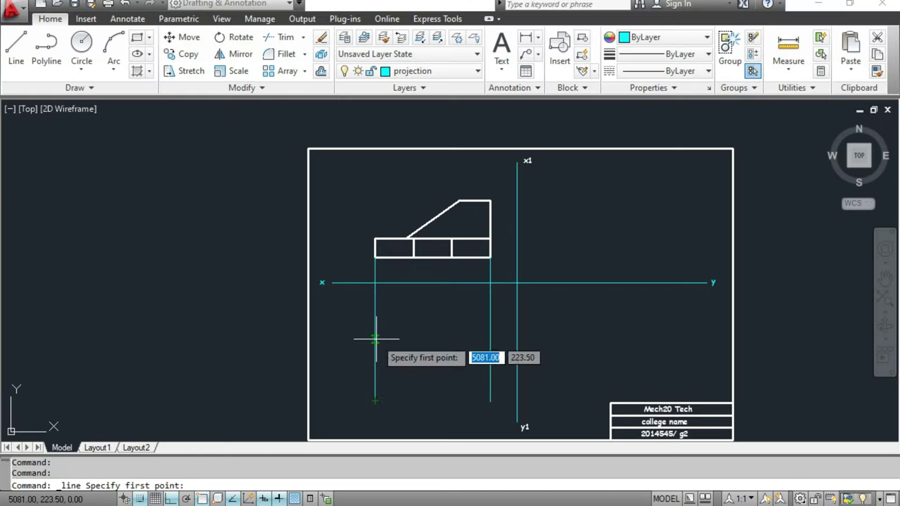
- Back in AutoCAD, start a line on the left projector below the XY line
click(374, 339)
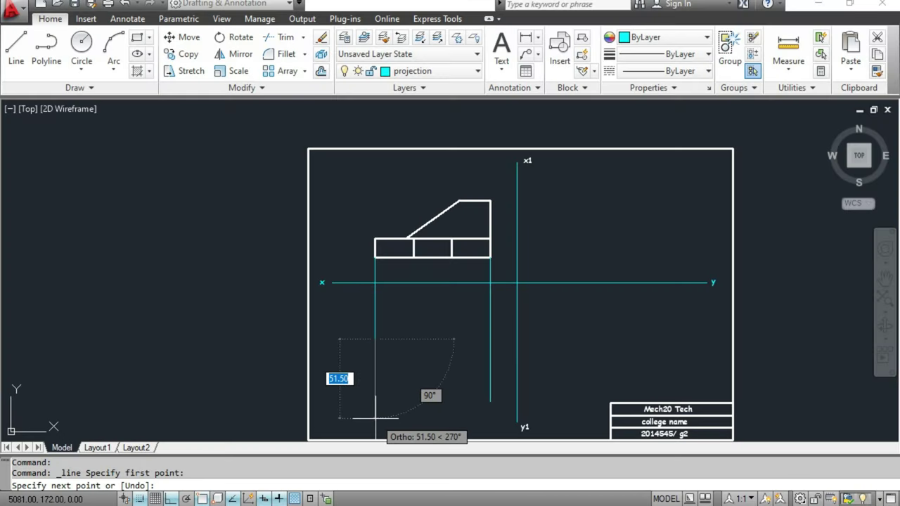
- On the object layer, draw the top view's 50-unit vertical edge and 25-unit bottom edge
click(415, 71)
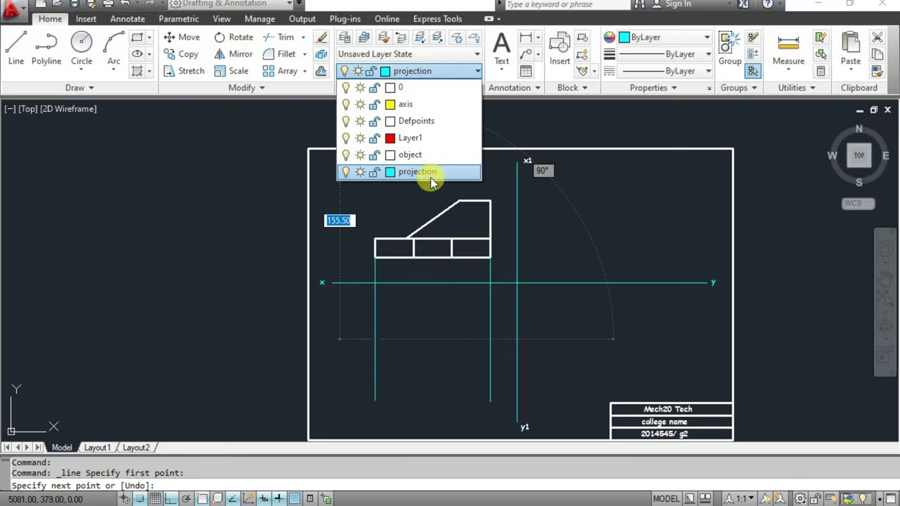
click(415, 154)
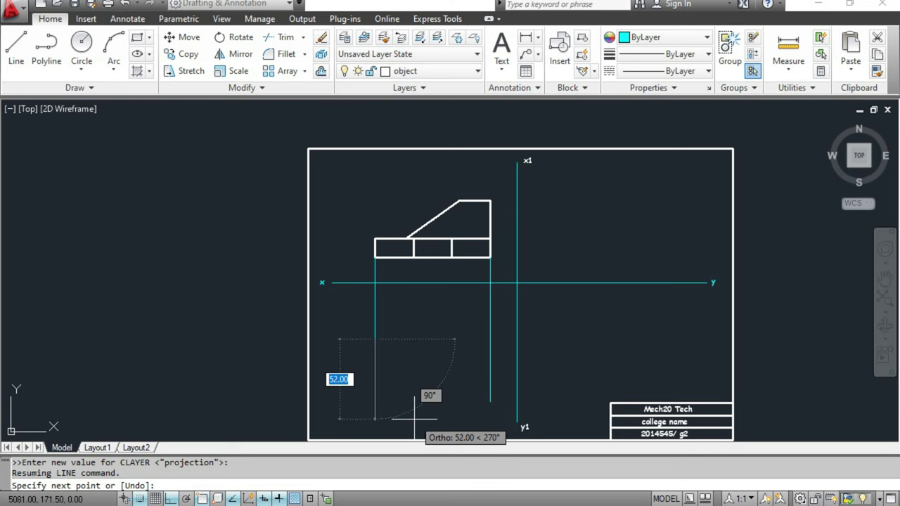
text(50)
key(Return)
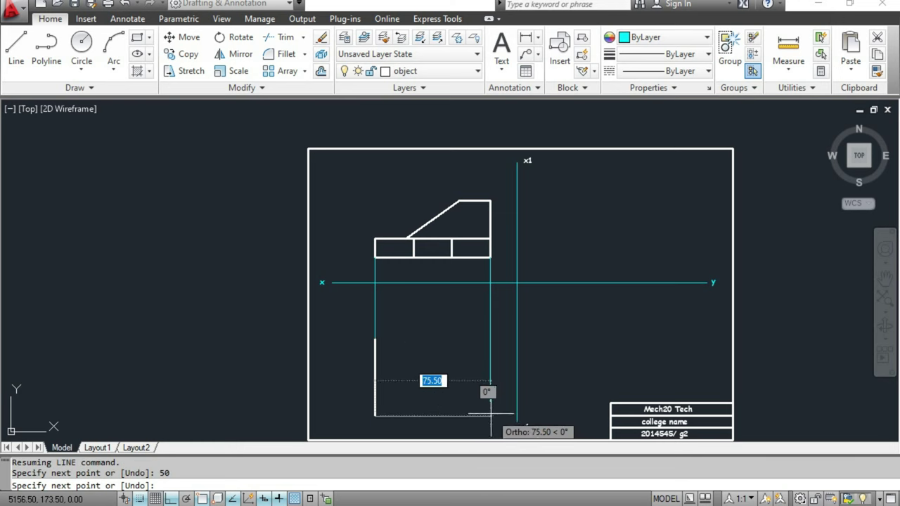
text(25)
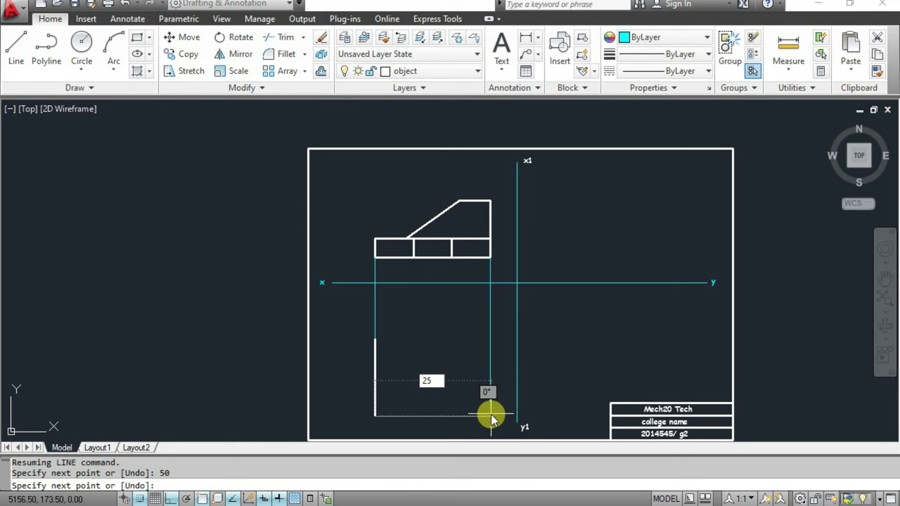
key(Return)
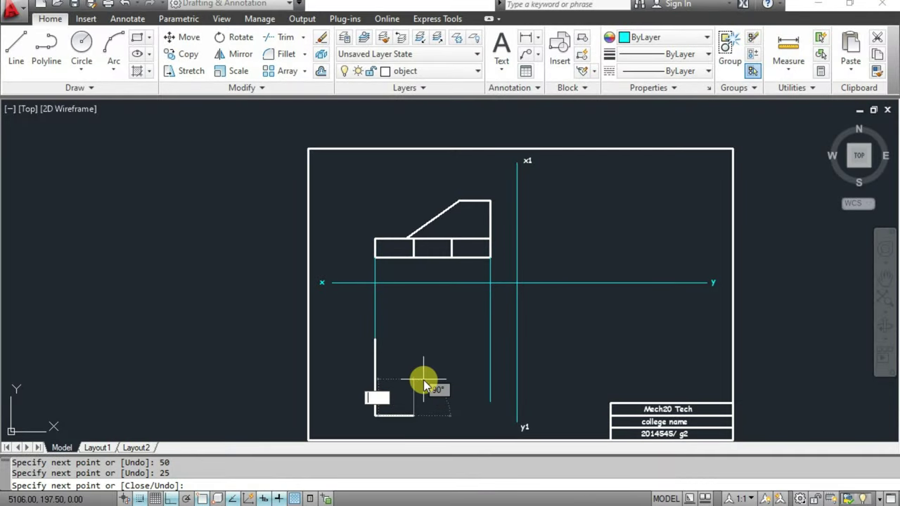
- Draw the notch edges (12, 25, 12), then the 25-unit edge and 50-unit right side
key(Return)
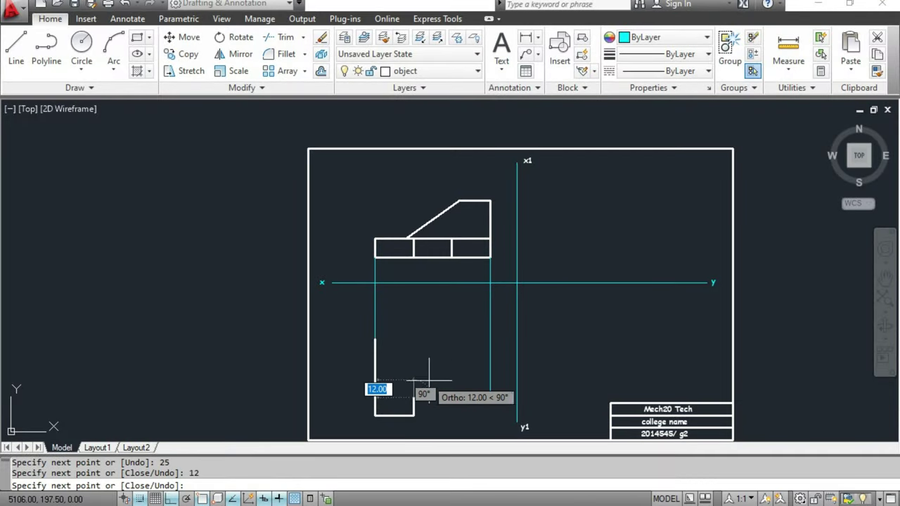
text(25)
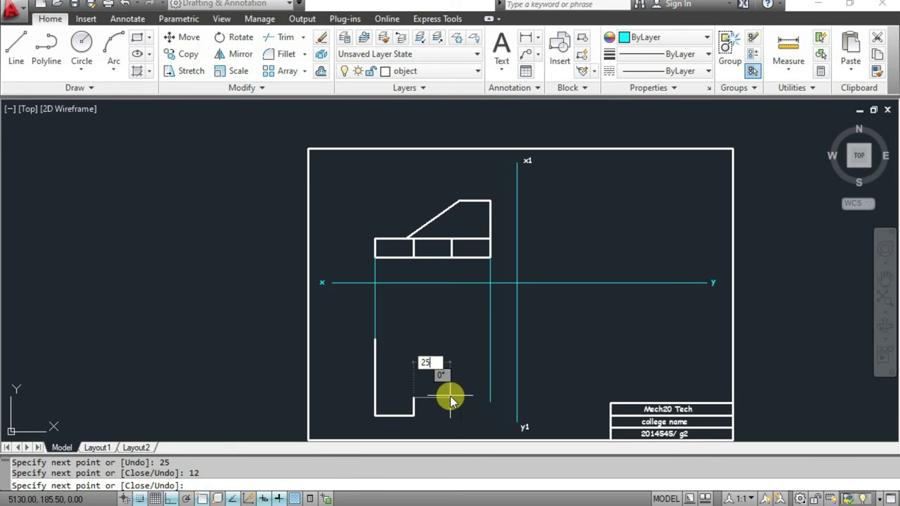
key(Return)
scroll(450, 401, up, 2)
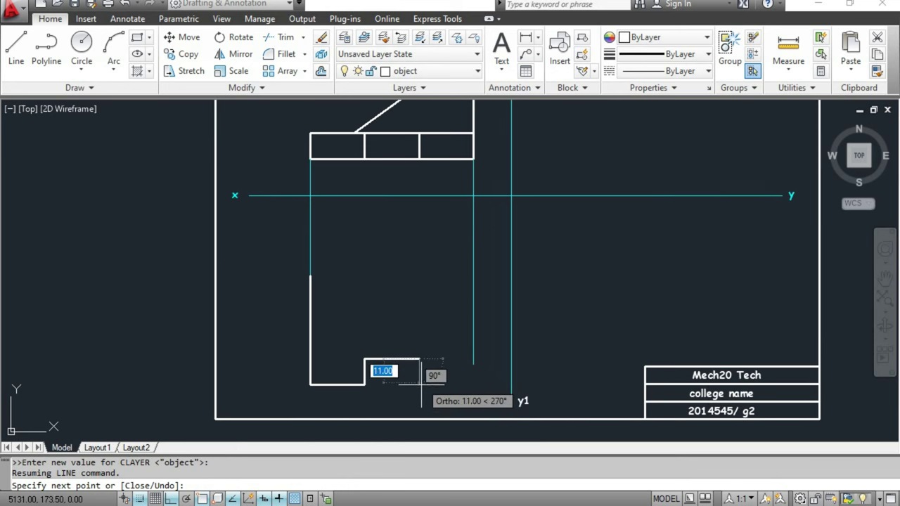
text(12)
key(Return)
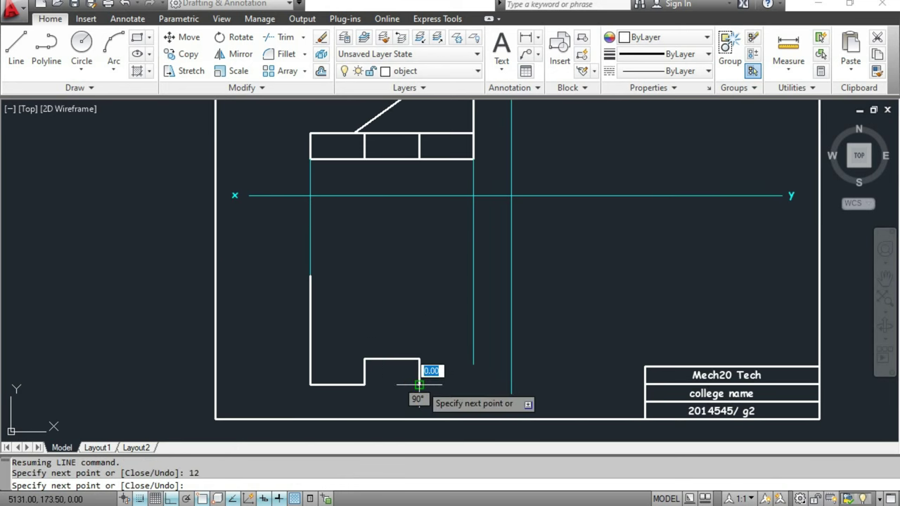
text(25)
key(Return)
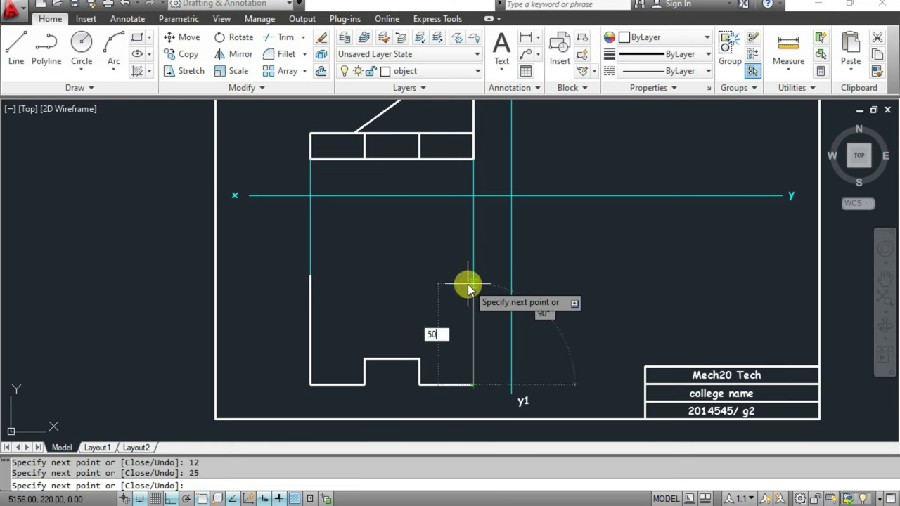
key(Return)
- Close the outline along the top of the view and recentre the whole sheet
click(310, 275)
scroll(312, 271, down, 2)
key(Escape)
middle_drag(445, 276, 330, 317)
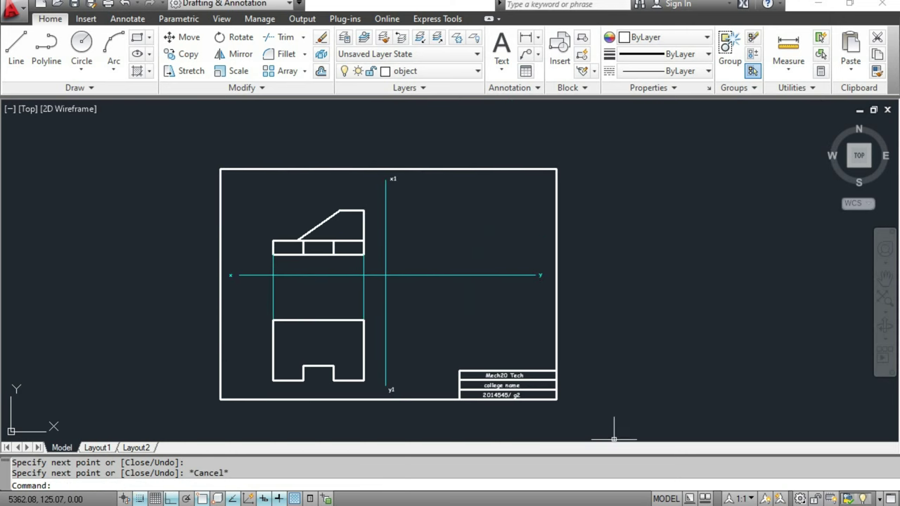
key(alt+Tab)
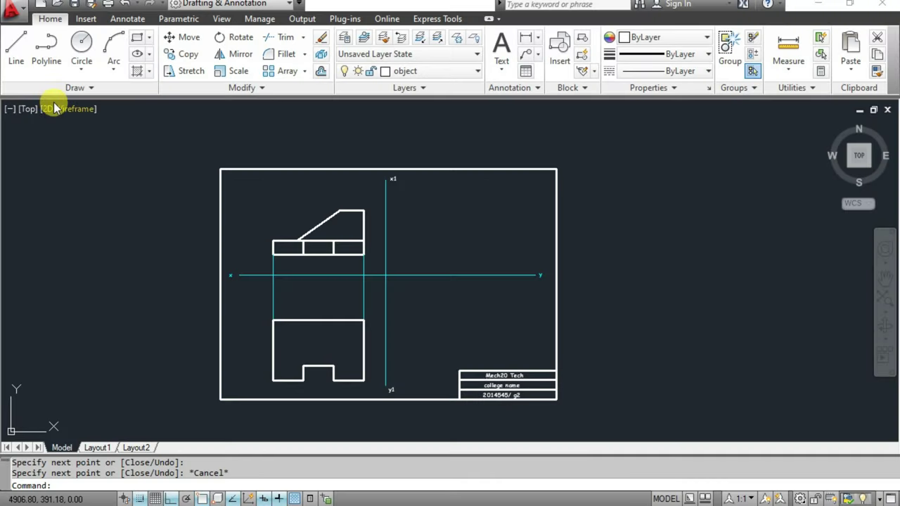
- From the top view's top-right corner, draw 20 left and 25 down, ending on the right edge
click(15, 48)
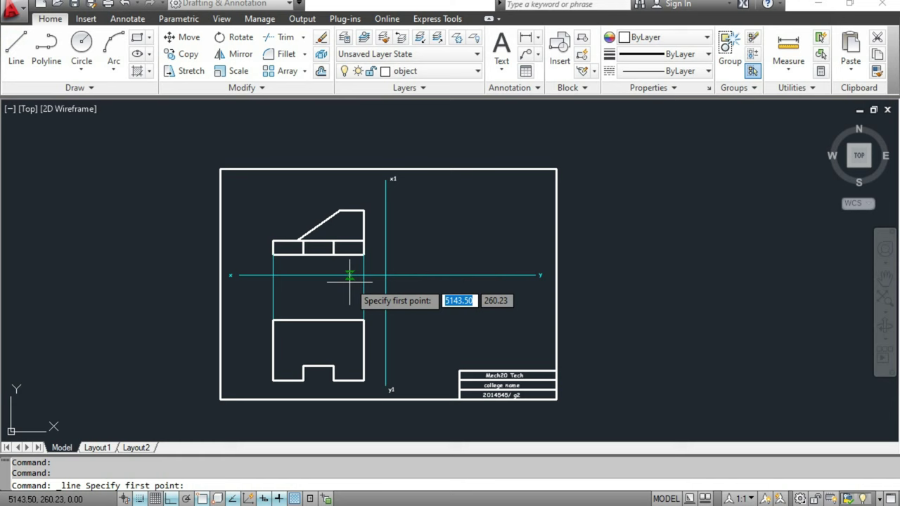
click(364, 320)
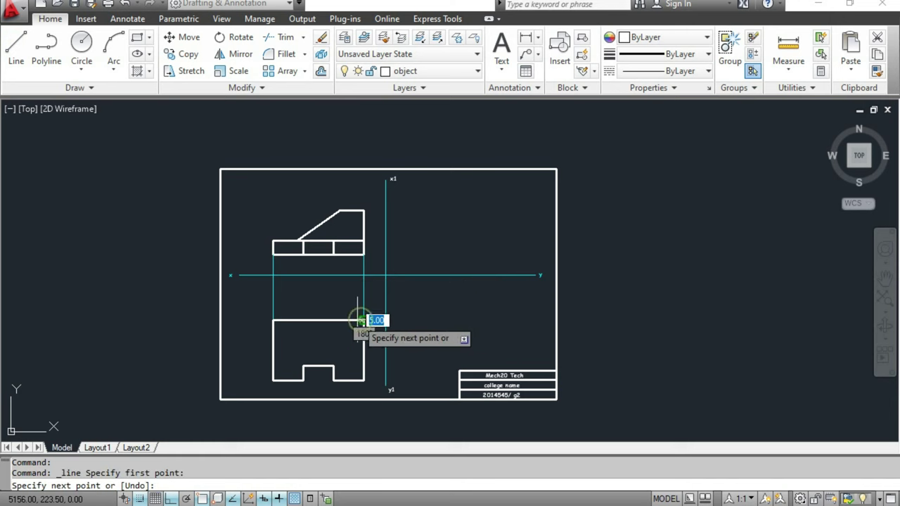
text(20)
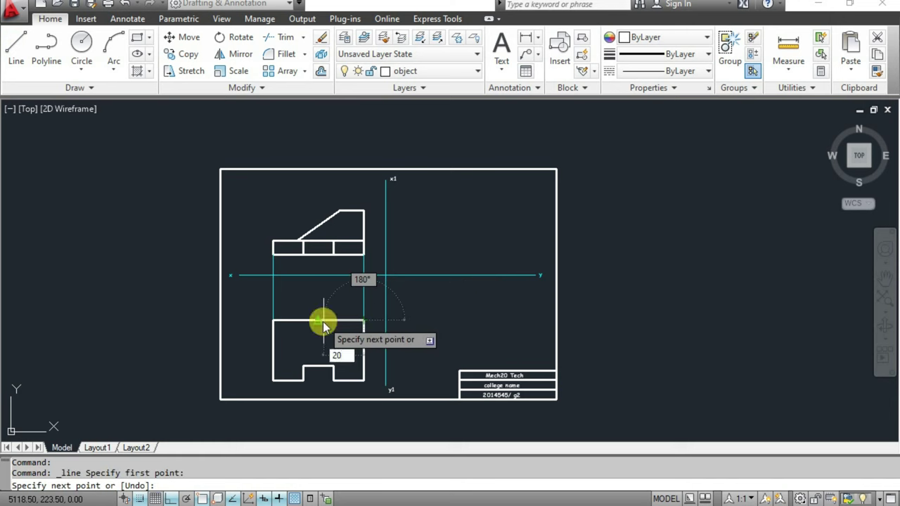
key(Return)
scroll(324, 325, up, 2)
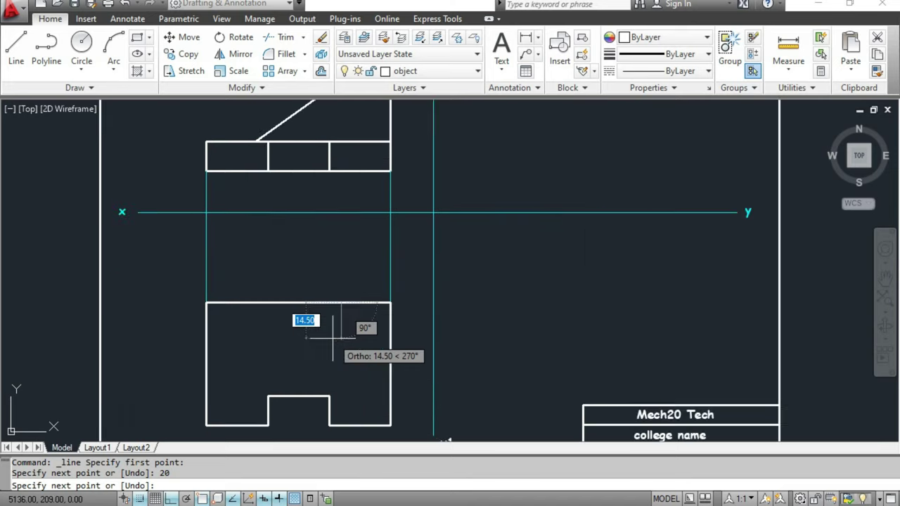
scroll(322, 330, up, 2)
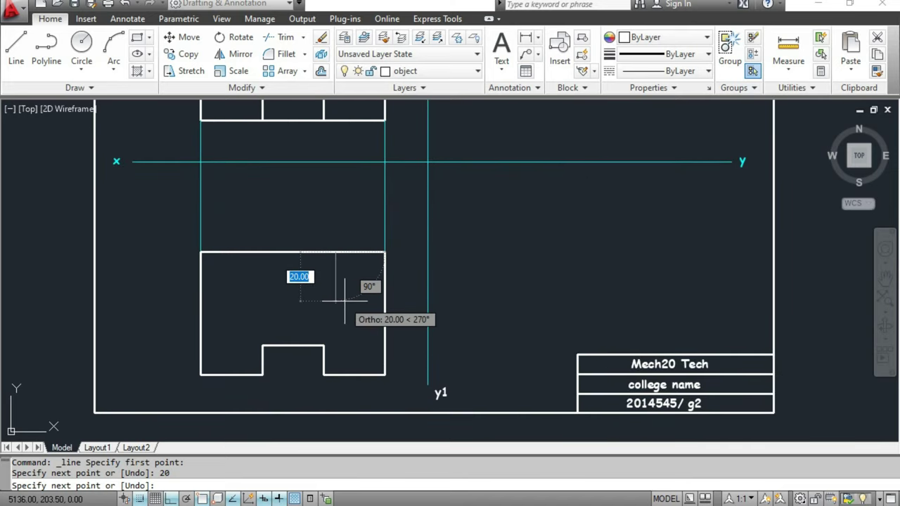
text(25)
key(Return)
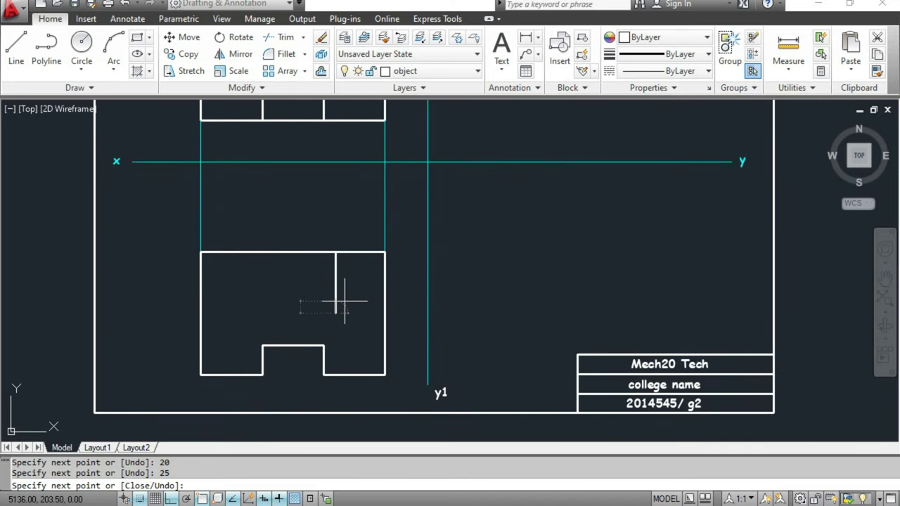
click(384, 313)
key(Escape)
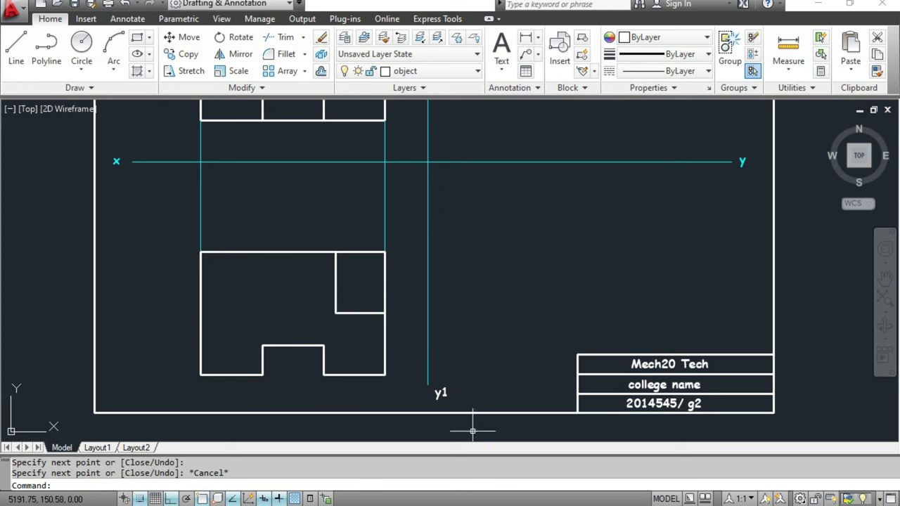
key(alt+Tab)
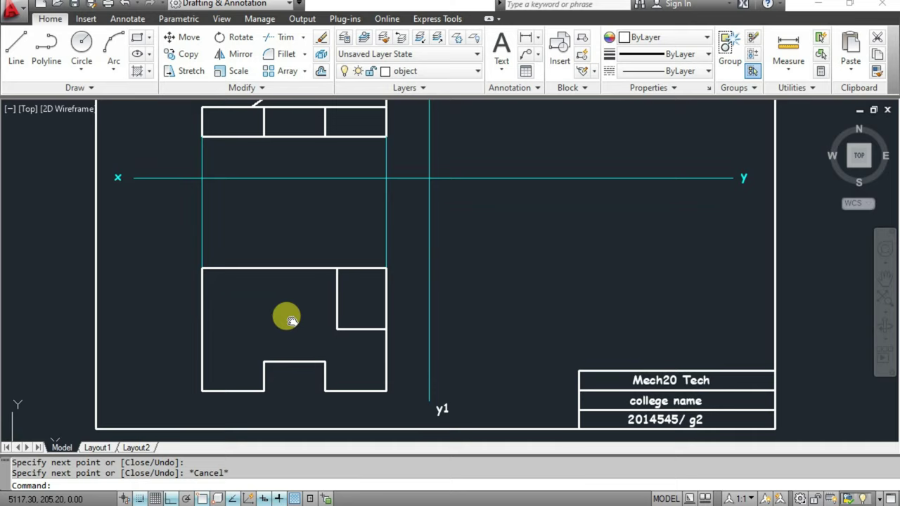
- On the projection layer, drop a vertical projector from the foot of the slope into the top view
middle_drag(321, 301, 297, 376)
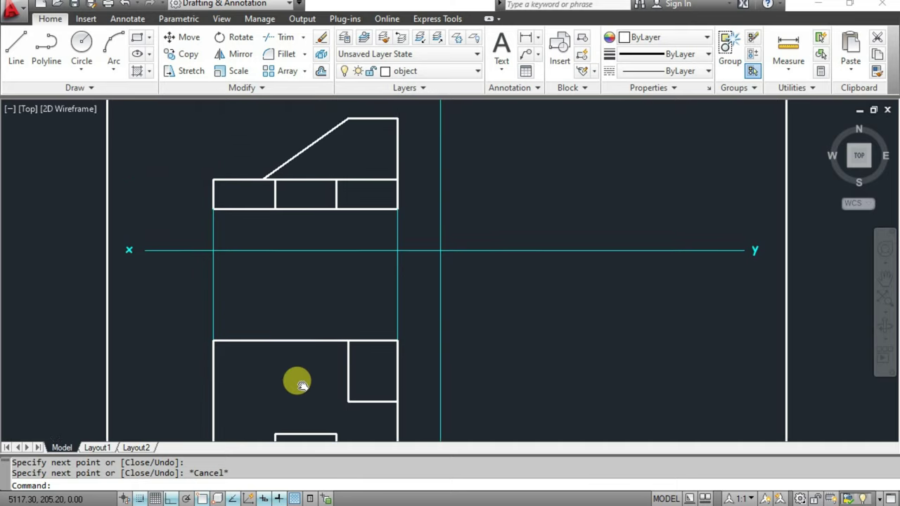
click(11, 48)
click(394, 71)
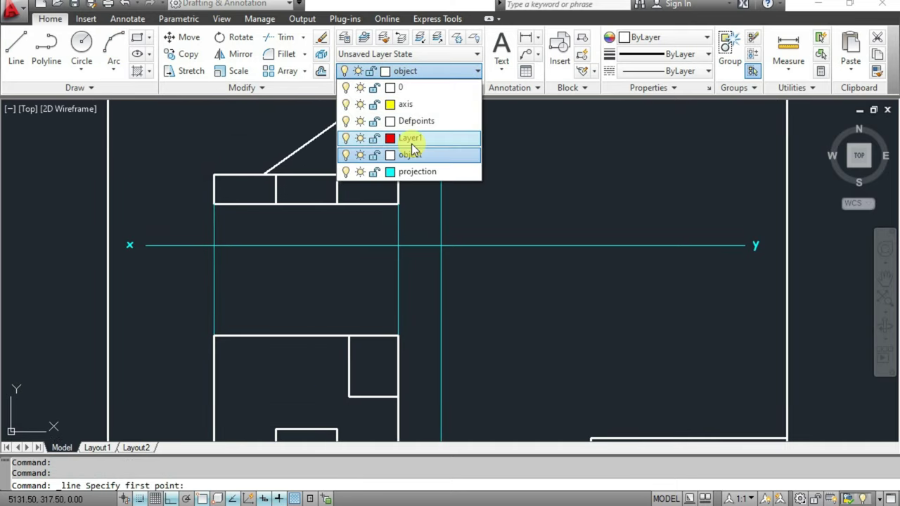
click(422, 175)
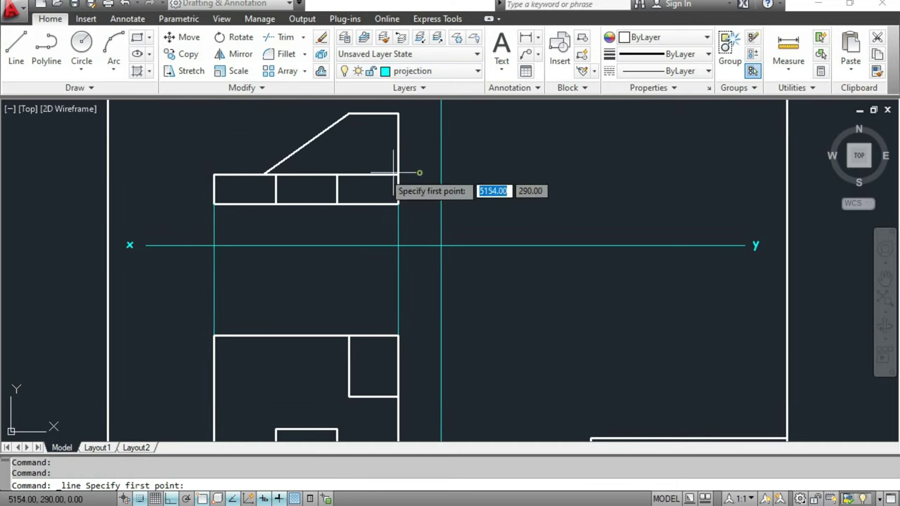
click(262, 175)
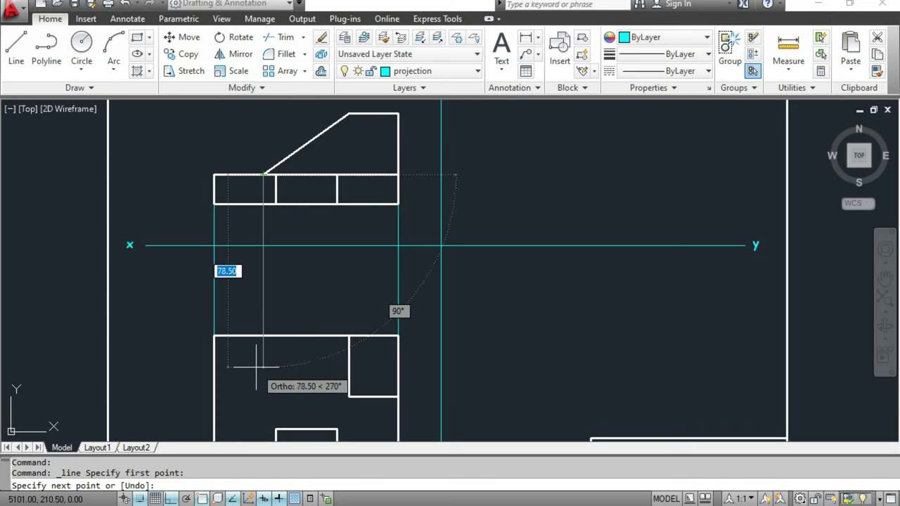
click(259, 402)
key(Escape)
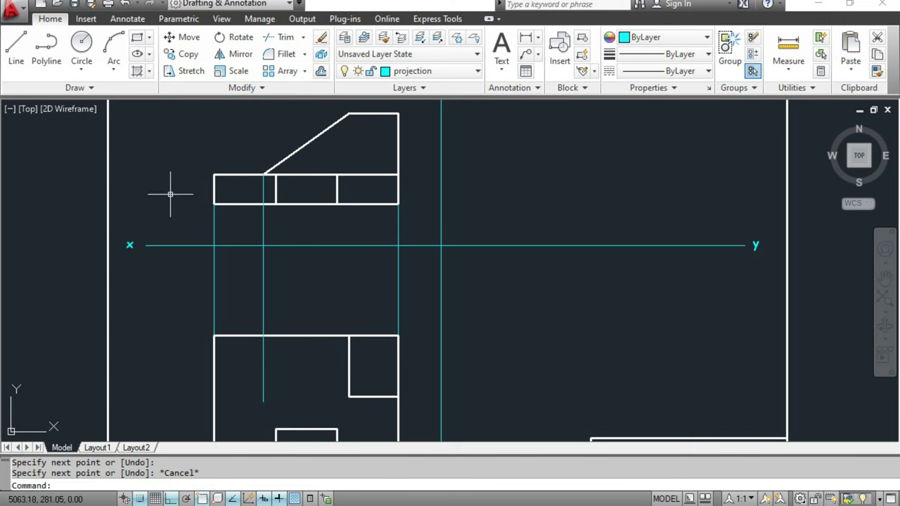
- On the object layer, extend the corner rectangle's lower edge left to the projector, then up to the top
click(15, 58)
click(440, 71)
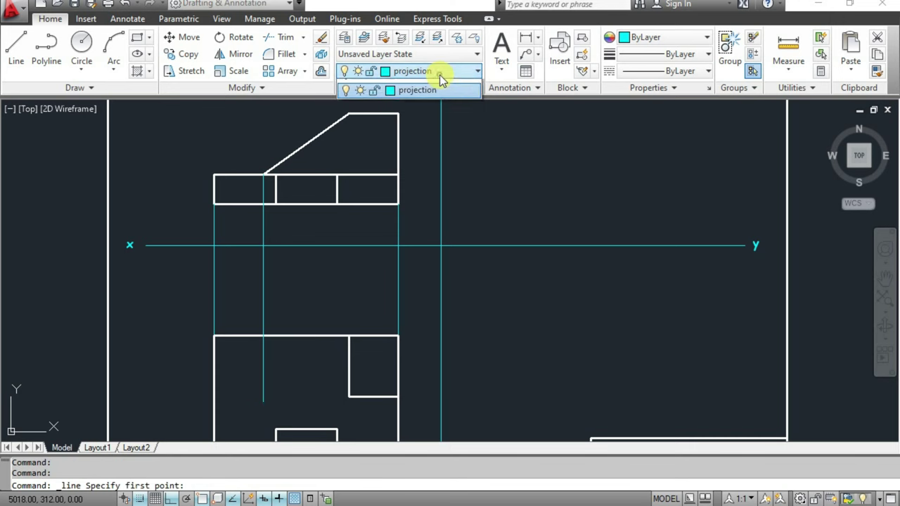
click(424, 157)
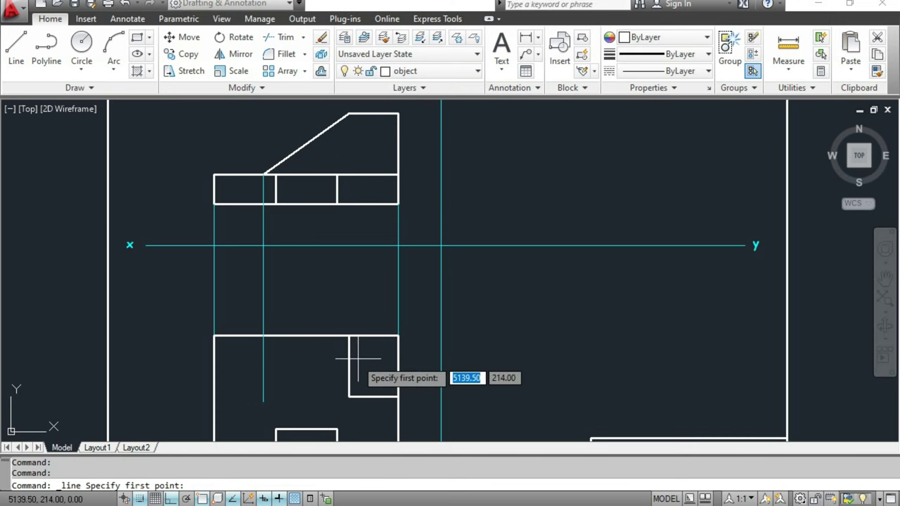
click(349, 397)
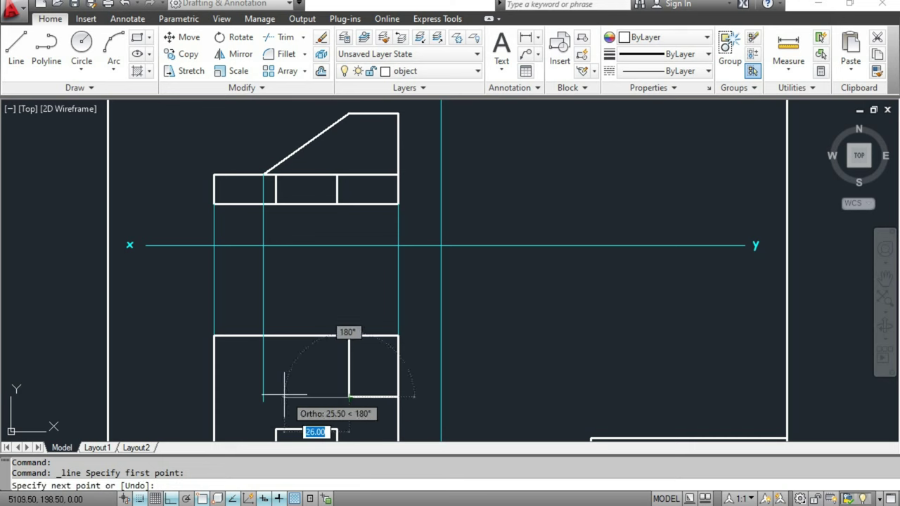
click(263, 397)
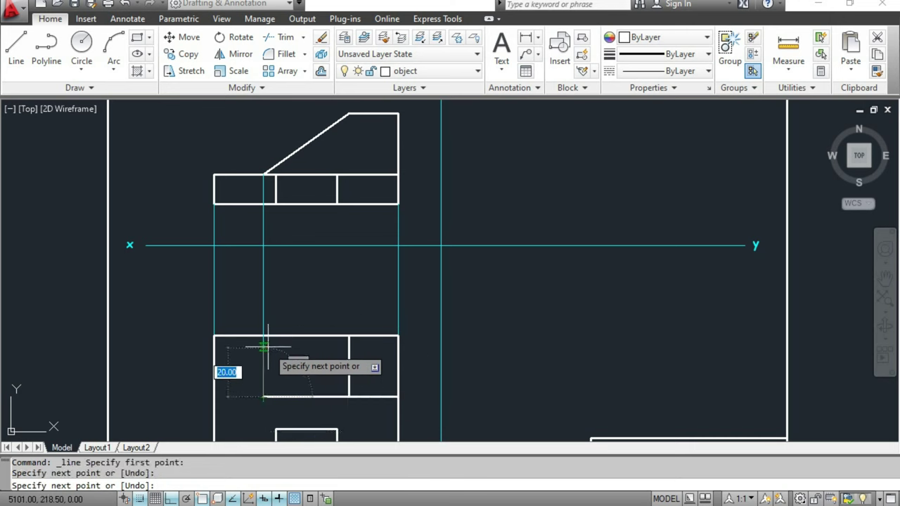
click(262, 336)
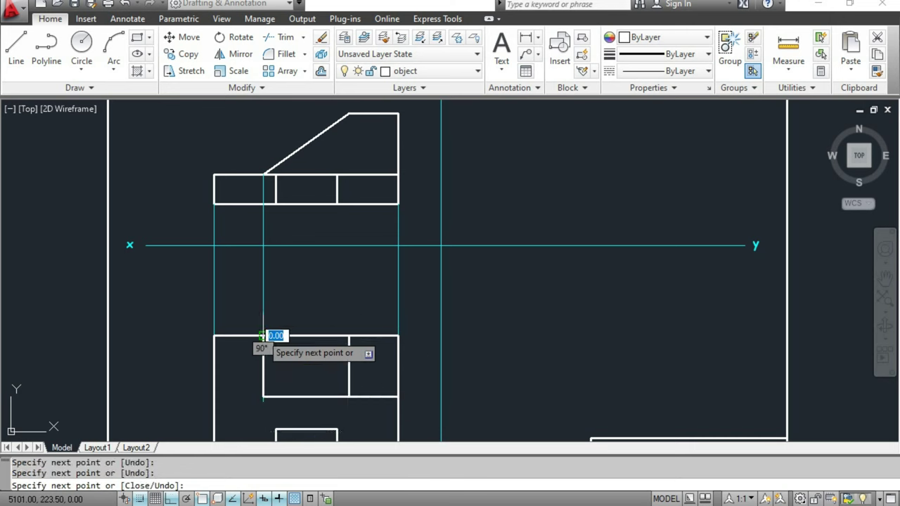
key(Escape)
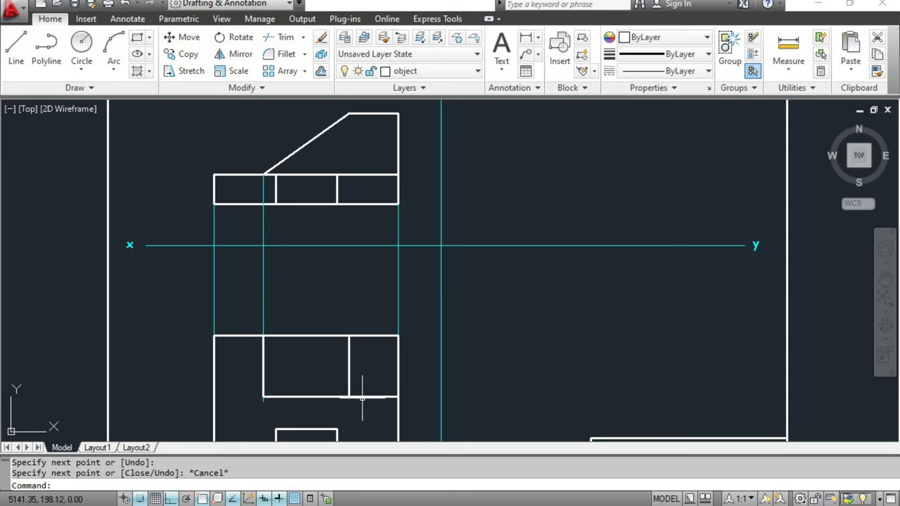
- Trim away the short line stub below the horizontal line
middle_drag(275, 277, 280, 263)
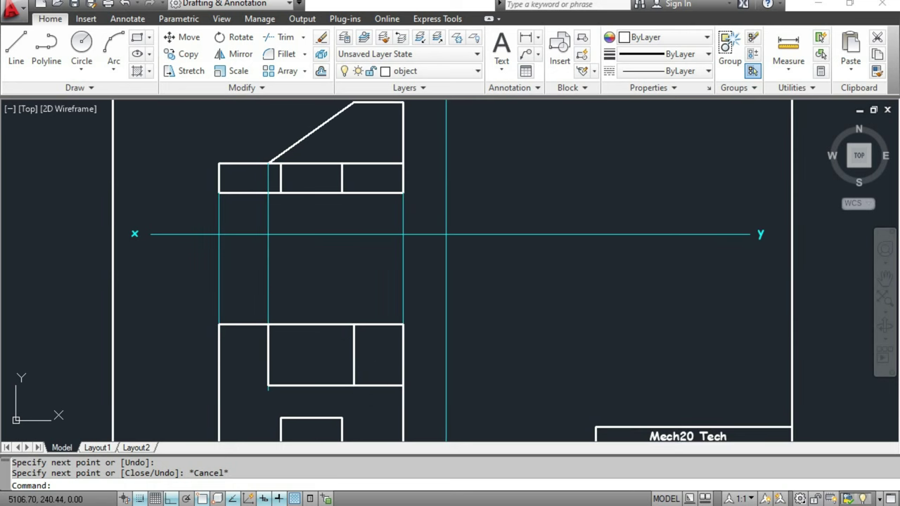
middle_drag(304, 329, 298, 293)
scroll(262, 385, down, 2)
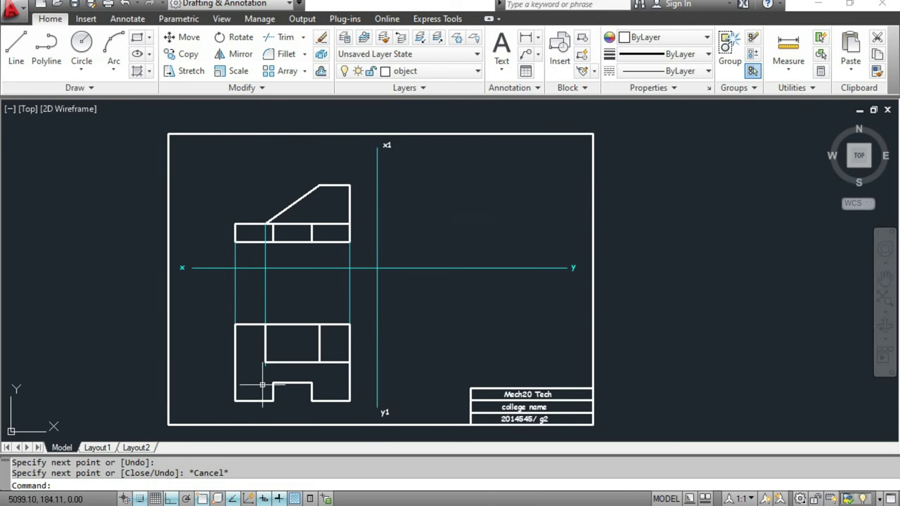
scroll(262, 385, up, 5)
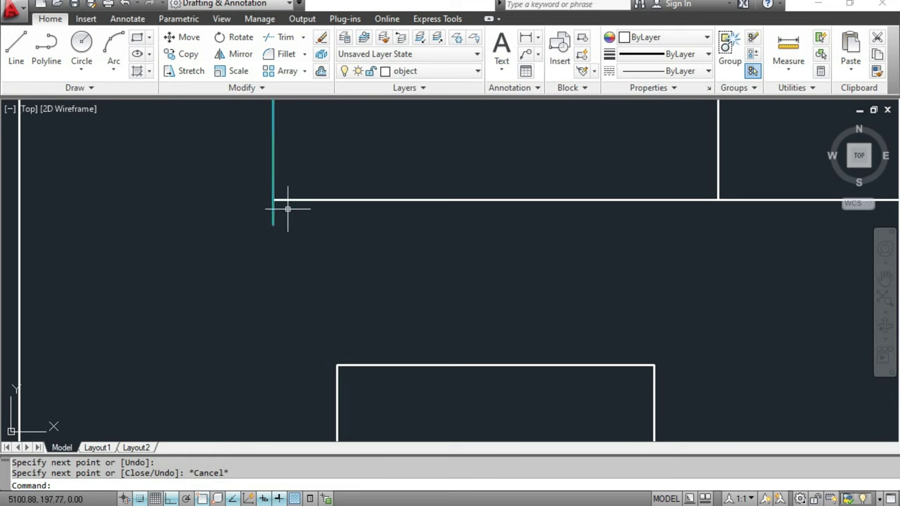
text(tr)
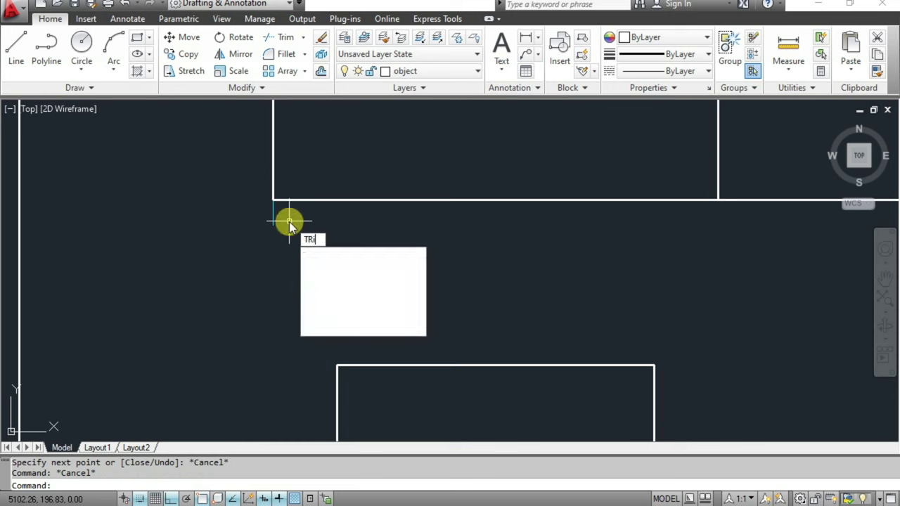
key(Return)
key(Return)
click(272, 218)
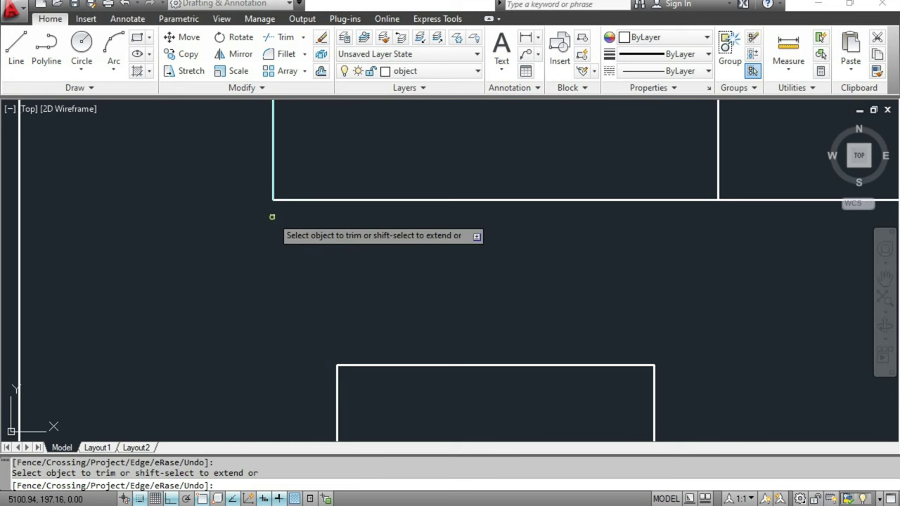
scroll(478, 338, down, 3)
scroll(480, 328, up, 1)
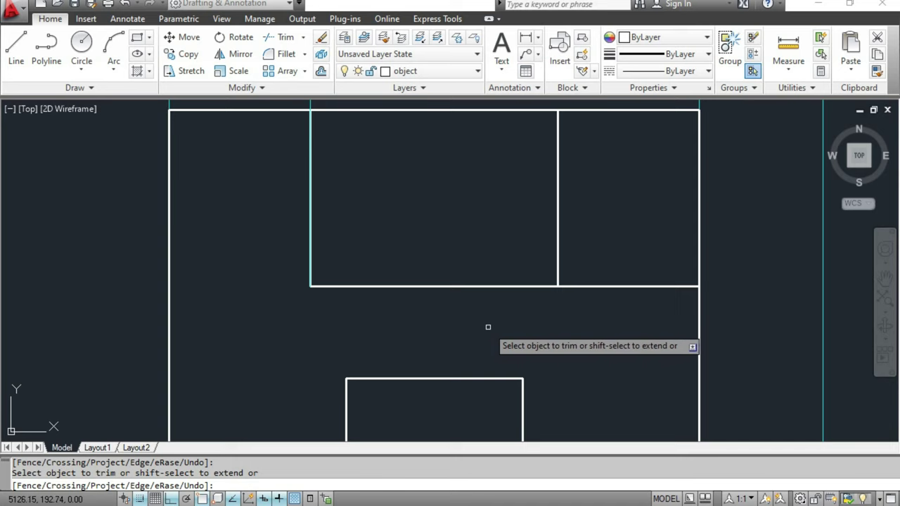
scroll(488, 327, down, 2)
scroll(575, 290, down, 3)
middle_drag(532, 281, 337, 267)
key(Escape)
key(Escape)
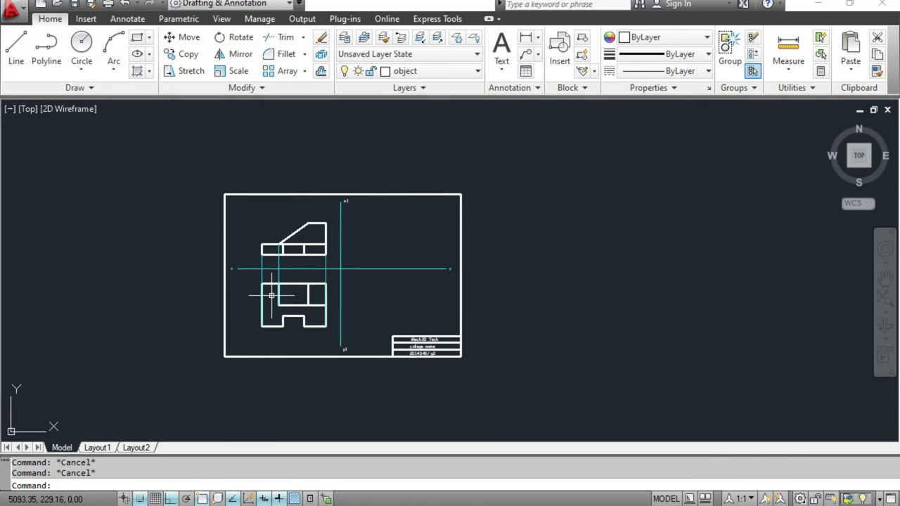
- Erase the stray vertical projection line between the two views
scroll(343, 232, up, 2)
click(245, 253)
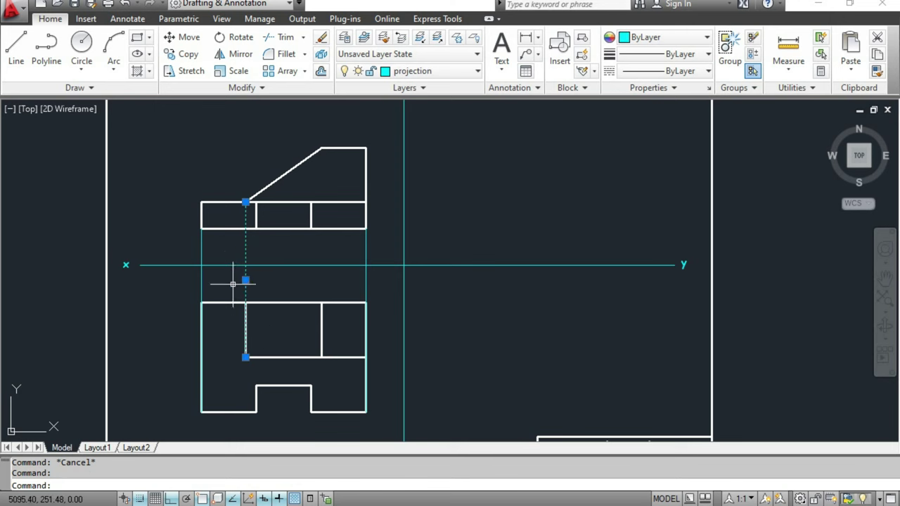
key(Delete)
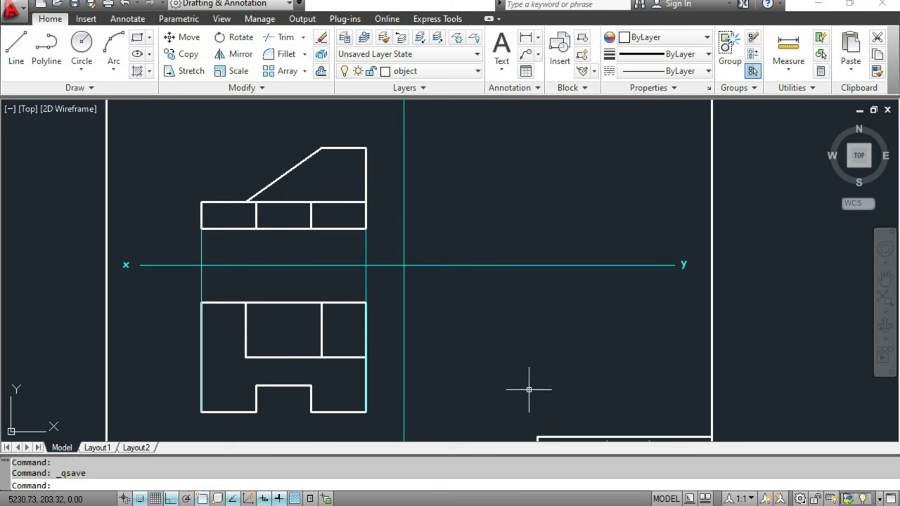
key(alt+Tab)
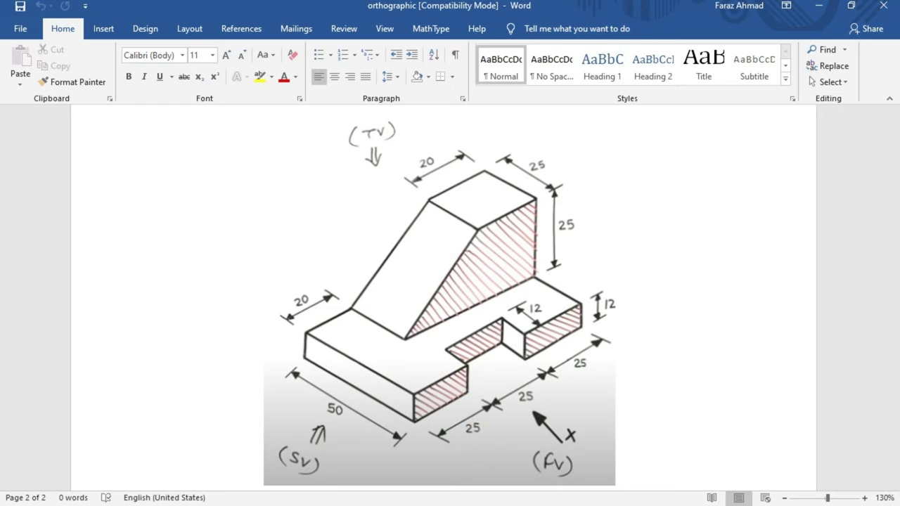
- Check the Word isometric sketch (50, 25, 20, 12) and switch back to AutoCAD
key(alt+Tab)
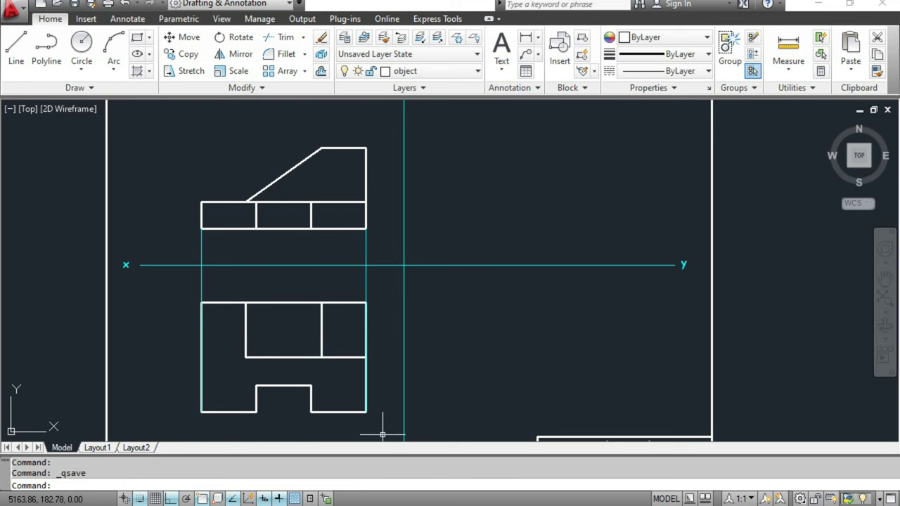
key(alt+Tab)
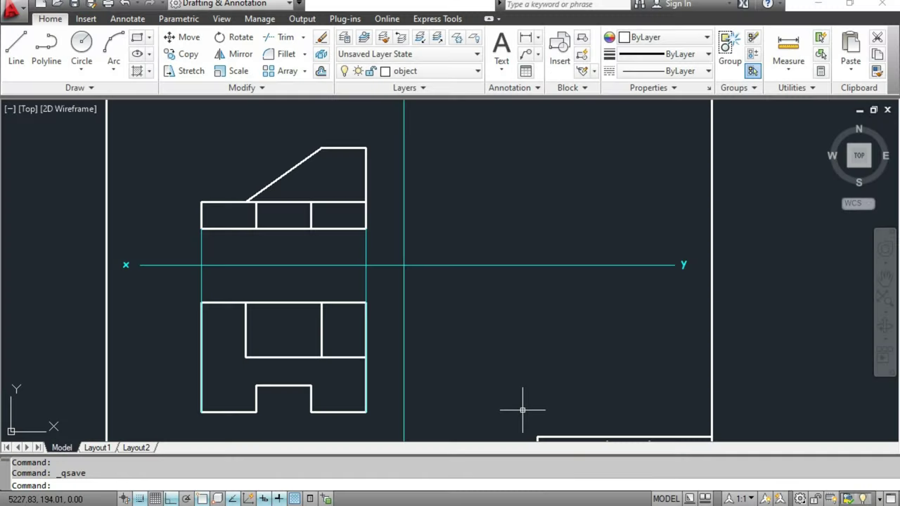
click(16, 46)
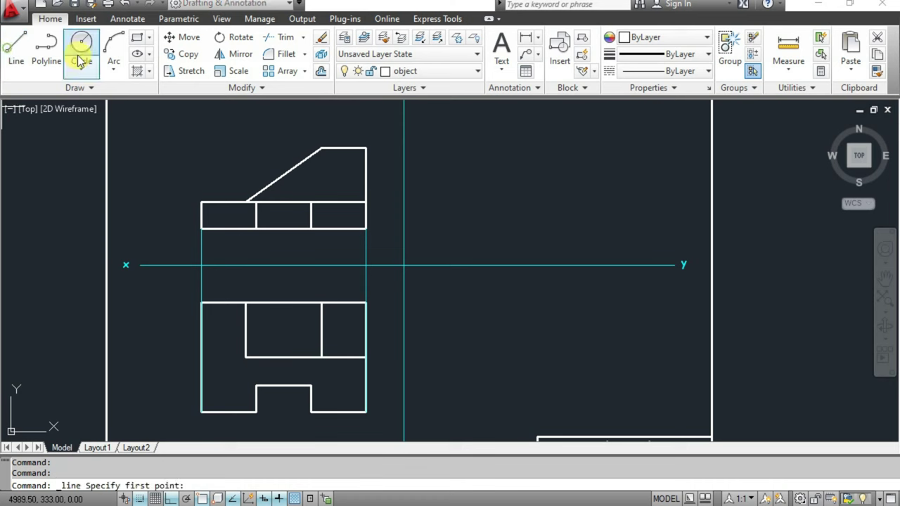
click(402, 71)
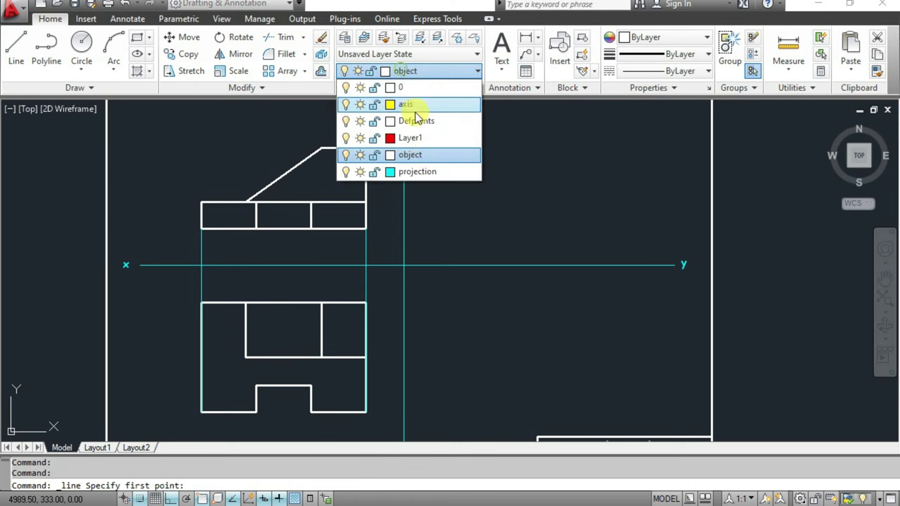
click(429, 171)
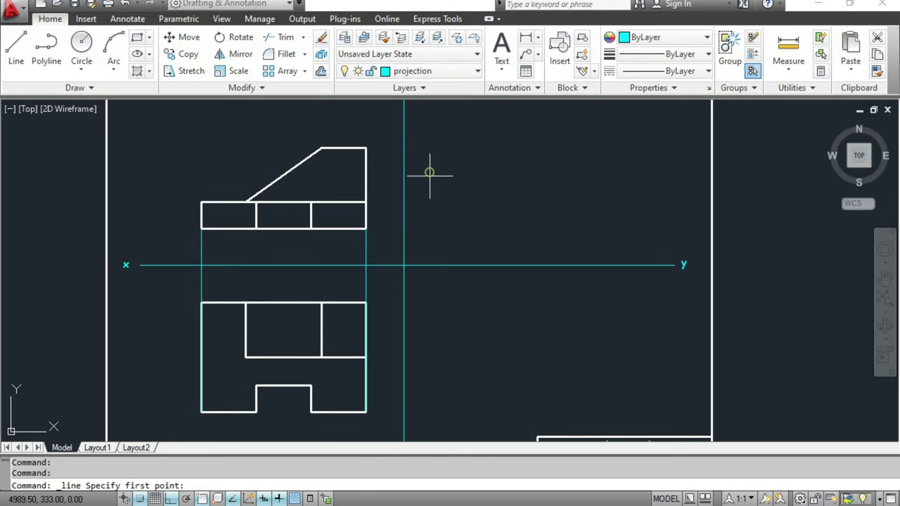
click(402, 266)
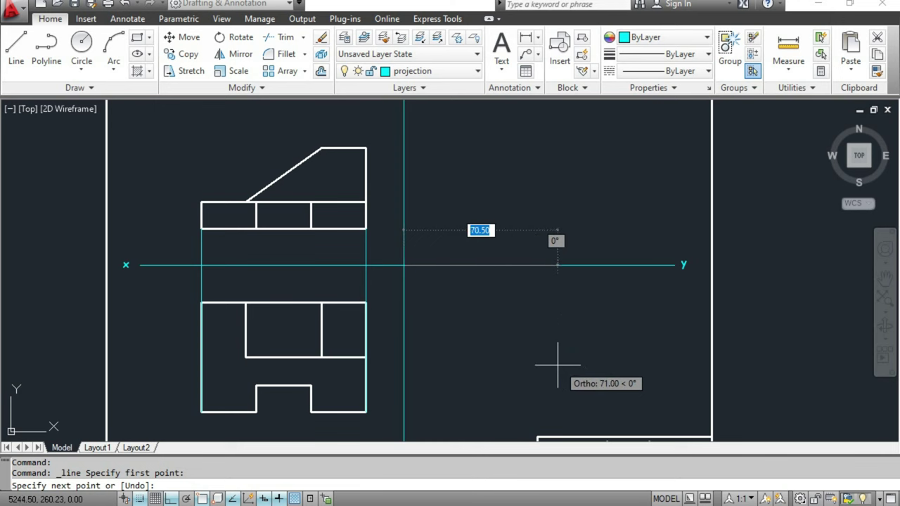
key(F8)
mouse_move(566, 377)
middle_down()
mouse_move(426, 261)
mouse_move(519, 358)
mouse_move(454, 354)
middle_up()
scroll(519, 358, down, 2)
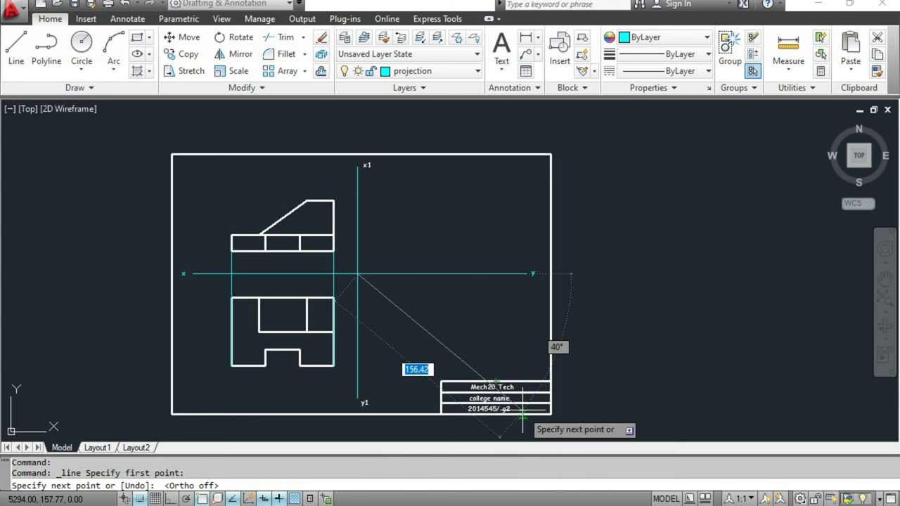
key(F8)
key(F8)
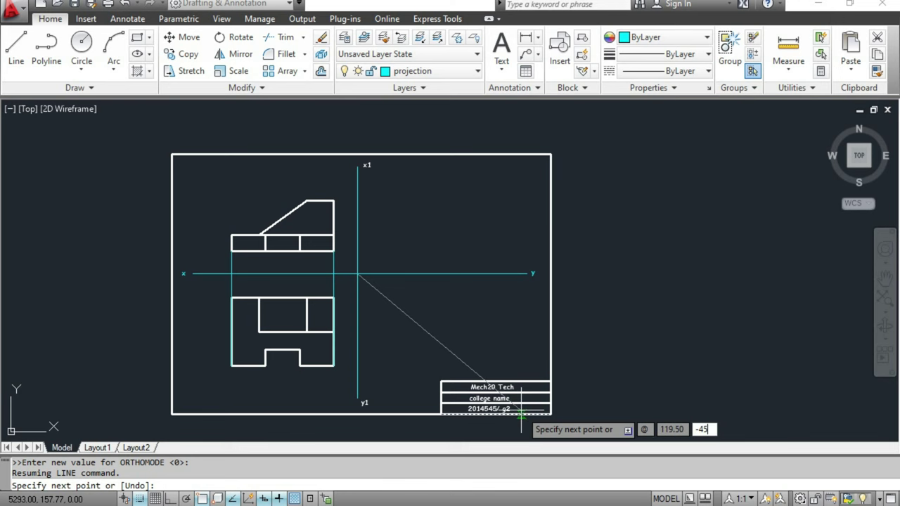
key(Return)
key(Escape)
- Cancel the leftover command and start Trim near the miter line's lower end
scroll(510, 406, up, 3)
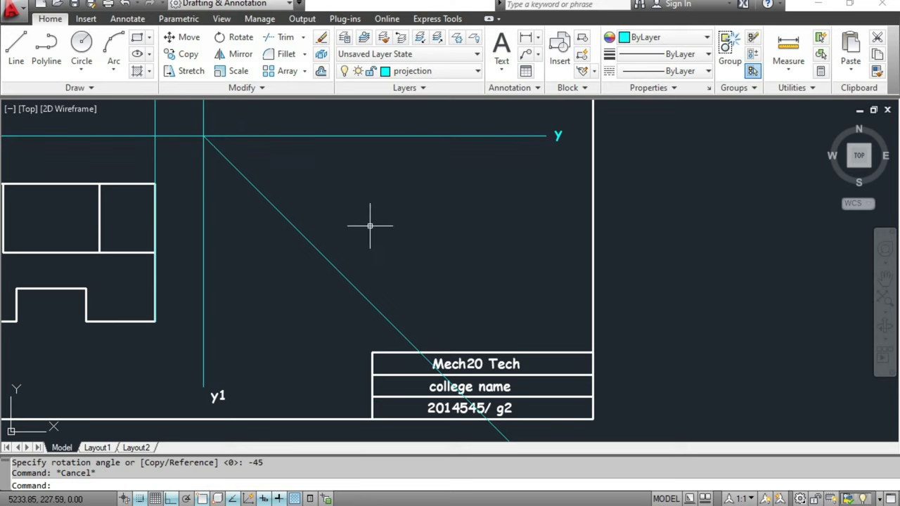
scroll(370, 226, down, 2)
key(Escape)
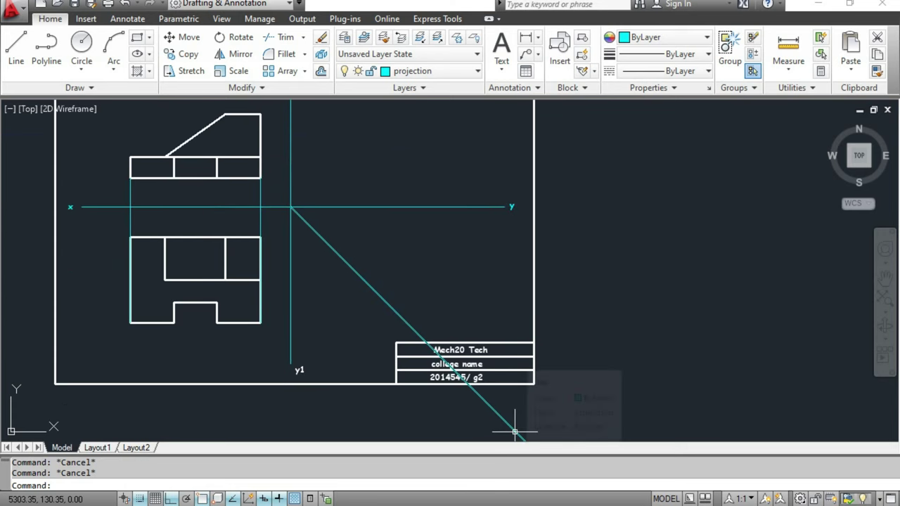
text(tr)
key(Return)
key(Return)
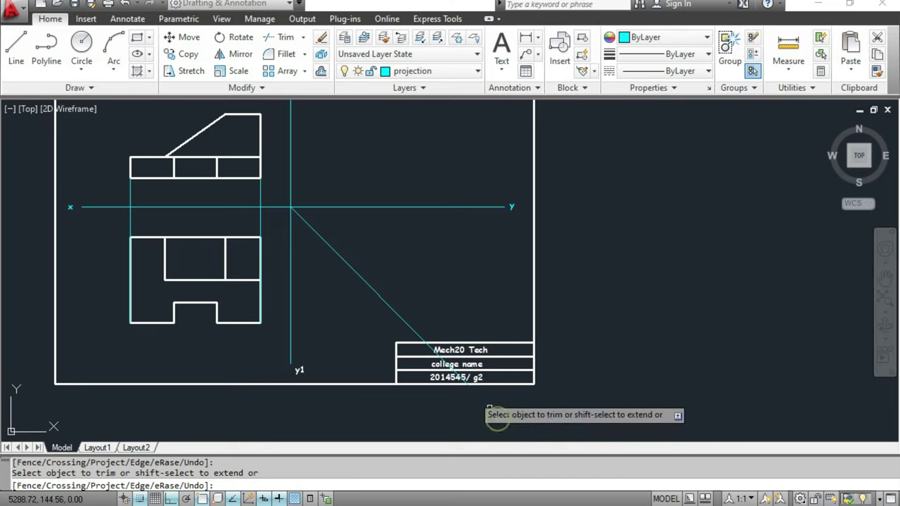
scroll(417, 407, up, 2)
middle_drag(418, 408, 436, 427)
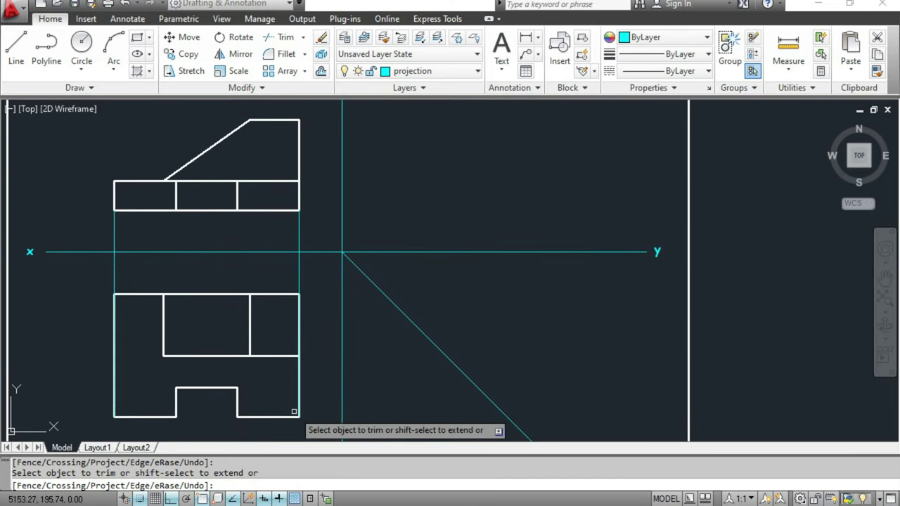
- Draw a horizontal projector from the front view's top-right corner past the miter line, then run Trim
click(15, 46)
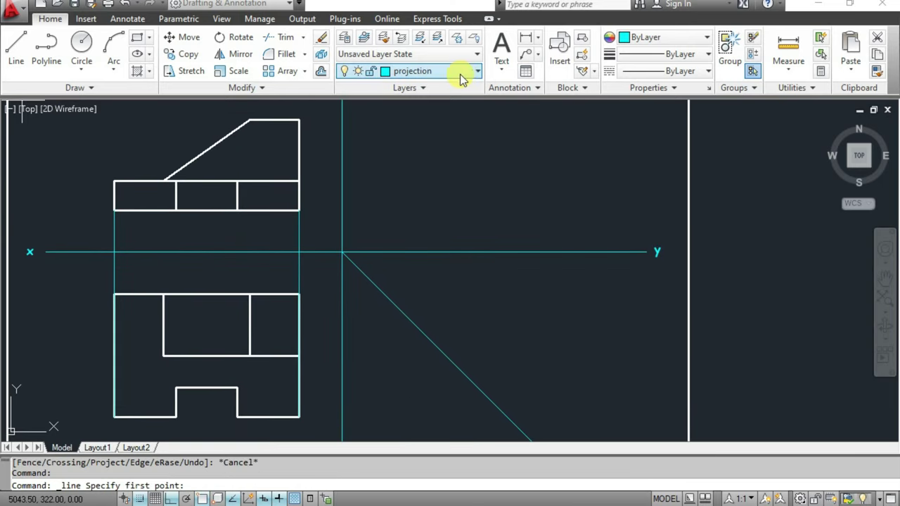
click(299, 294)
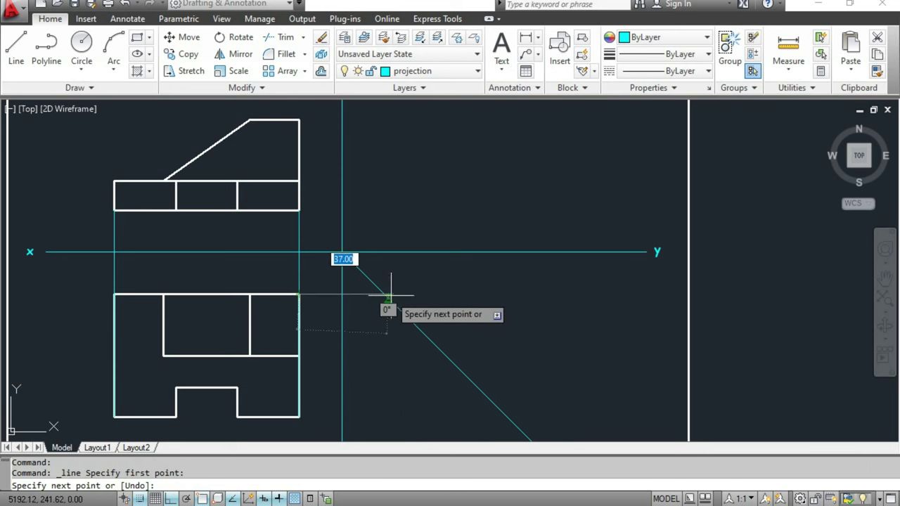
scroll(391, 296, up, 3)
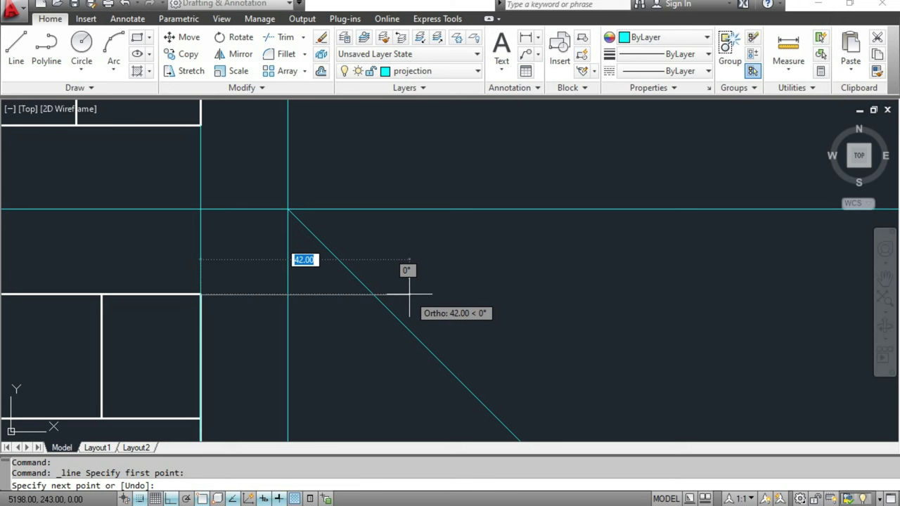
click(409, 294)
key(Escape)
key(Escape)
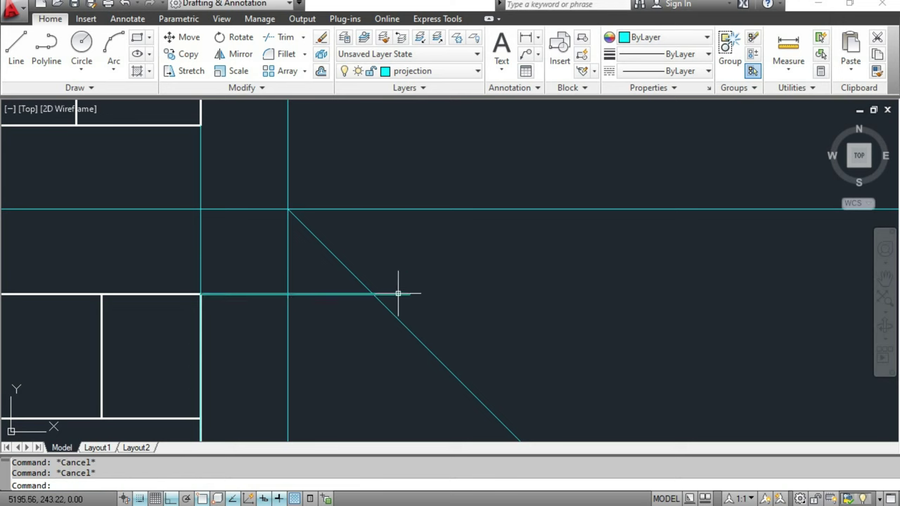
text(trim)
key(Return)
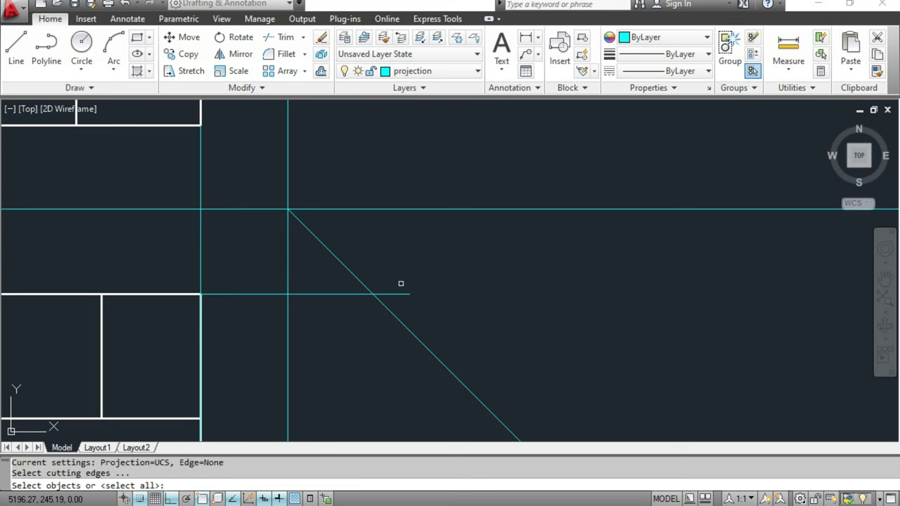
key(Return)
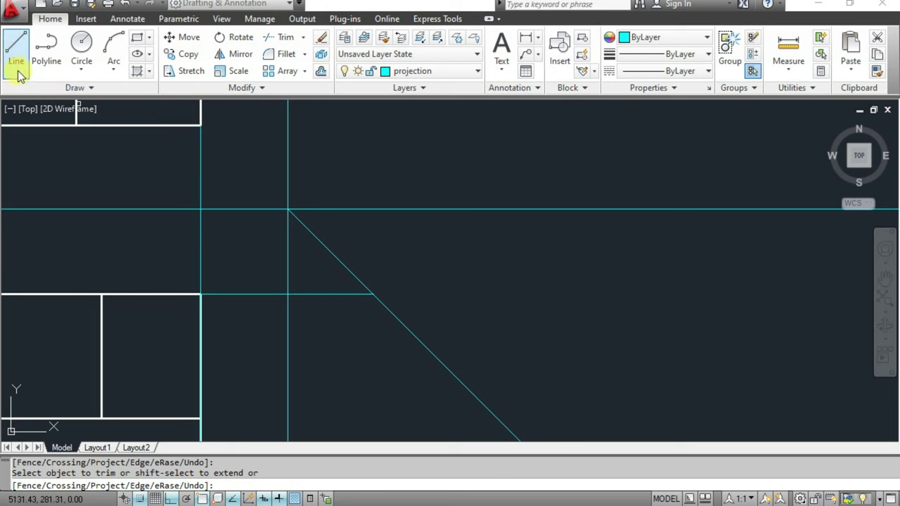
- Project a vertical line from that projector's miter intersection up to near the sheet top
click(16, 50)
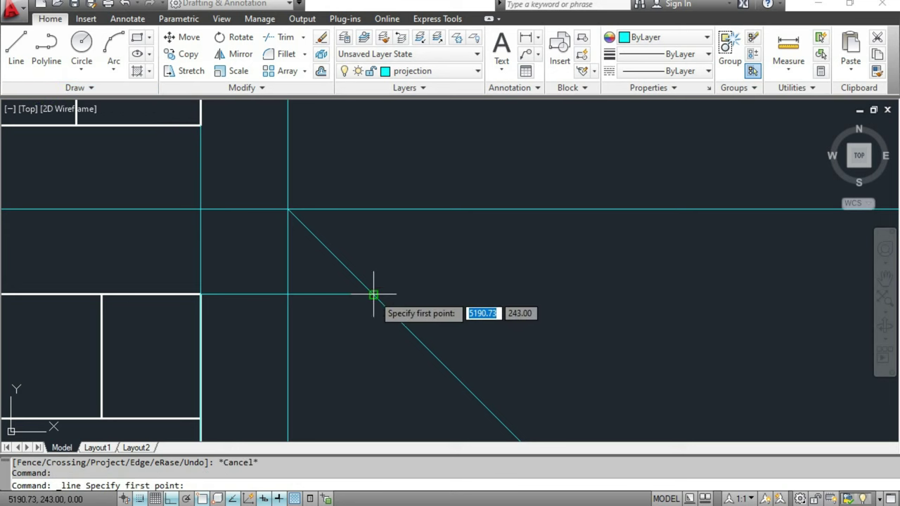
click(372, 295)
scroll(380, 211, down, 3)
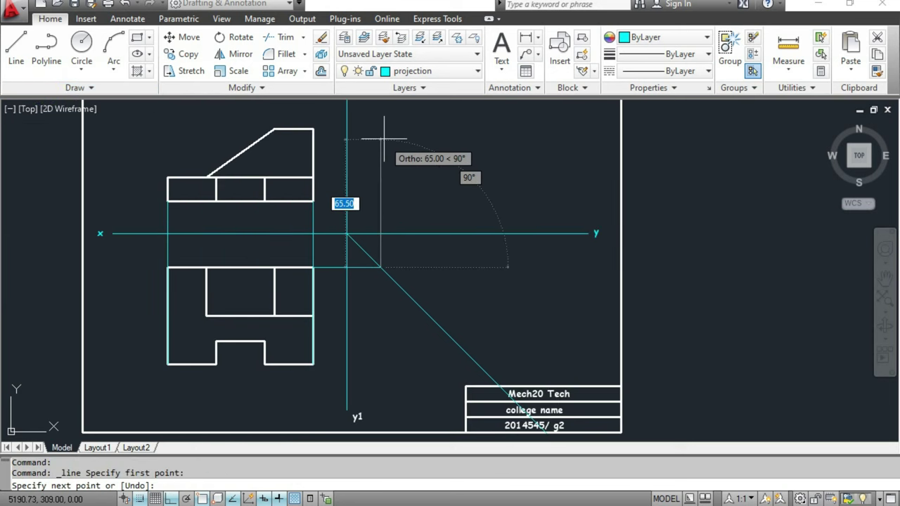
click(380, 111)
key(Escape)
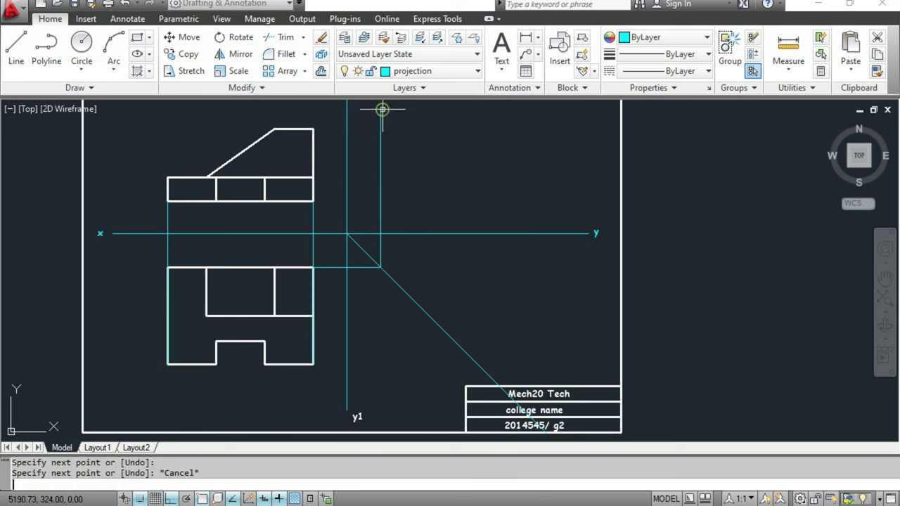
- Project a second vertical line from the lower miter intersection up above the front view
key(Return)
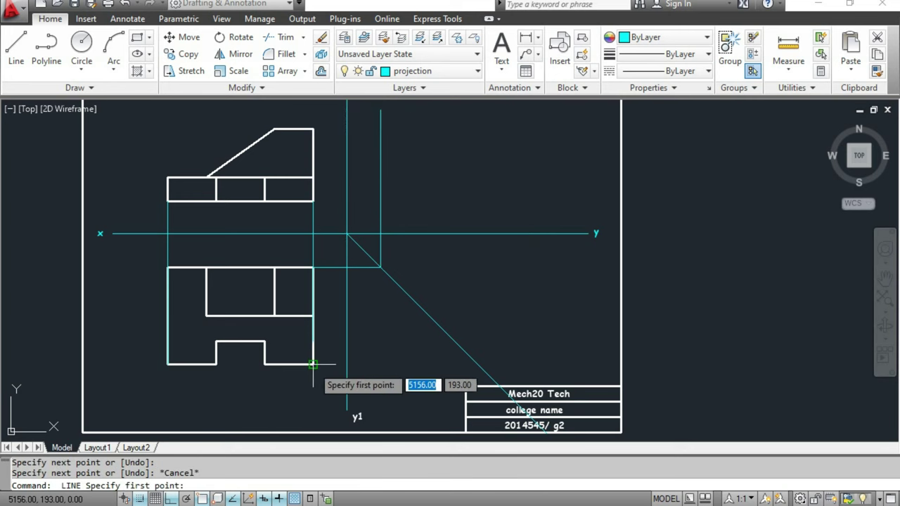
click(313, 364)
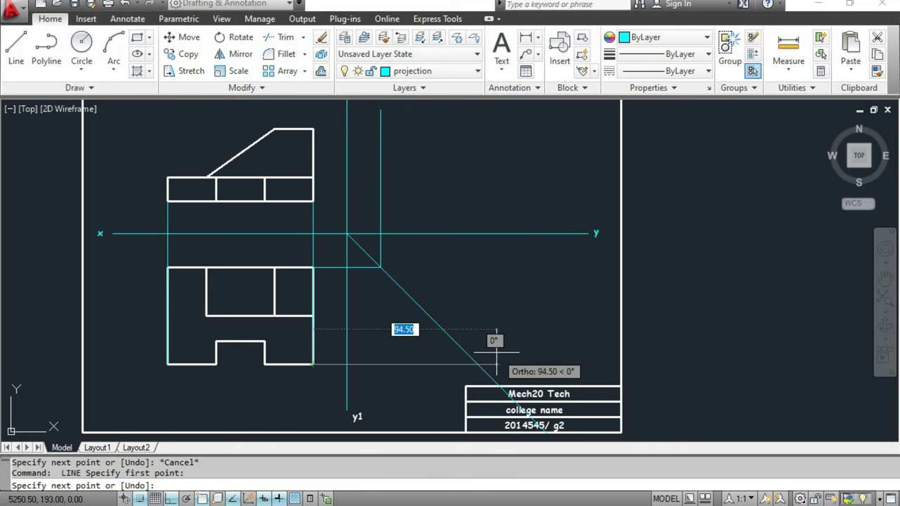
key(Escape)
key(Return)
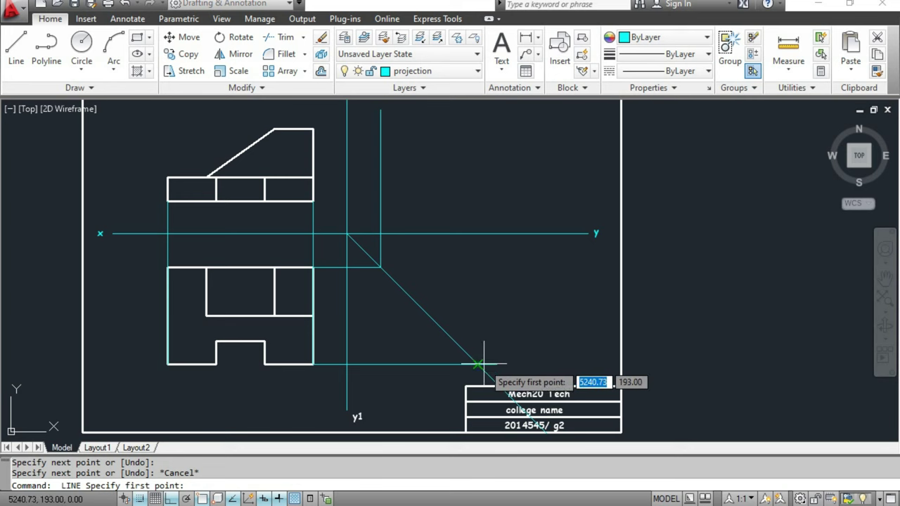
click(477, 365)
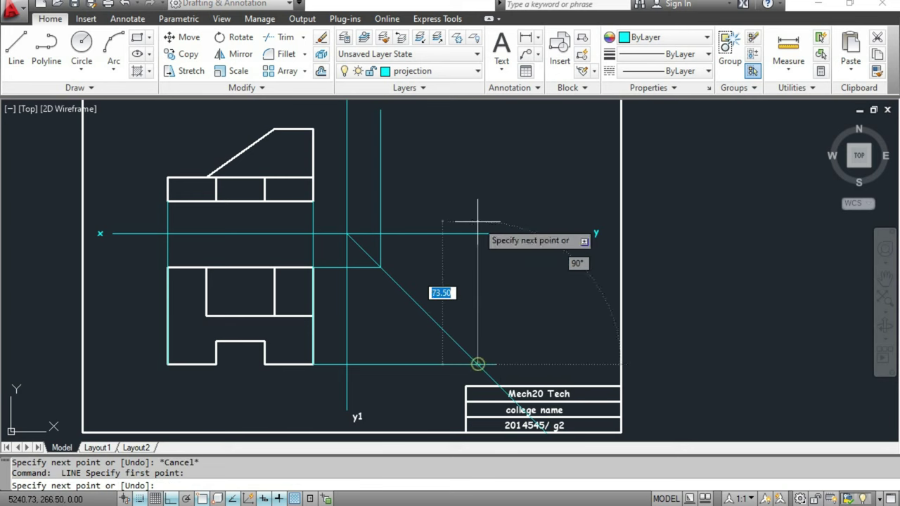
middle_drag(481, 127, 478, 166)
click(476, 144)
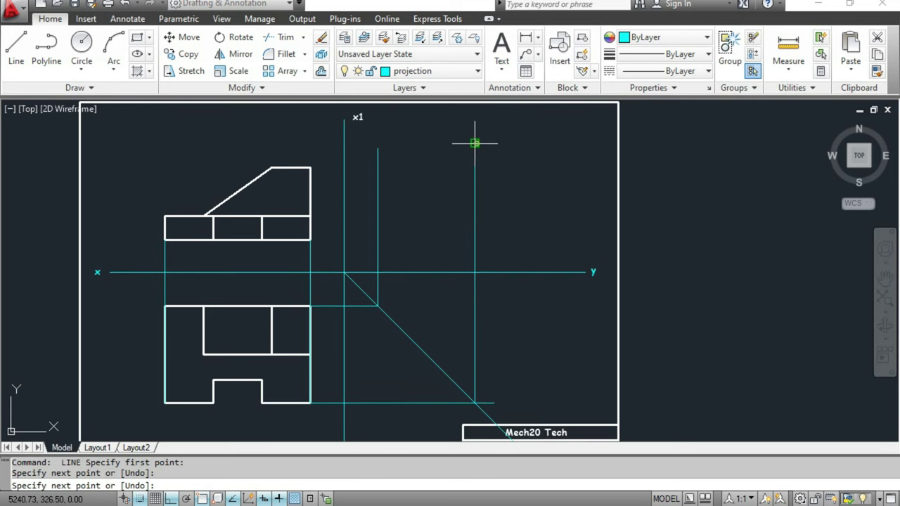
key(Escape)
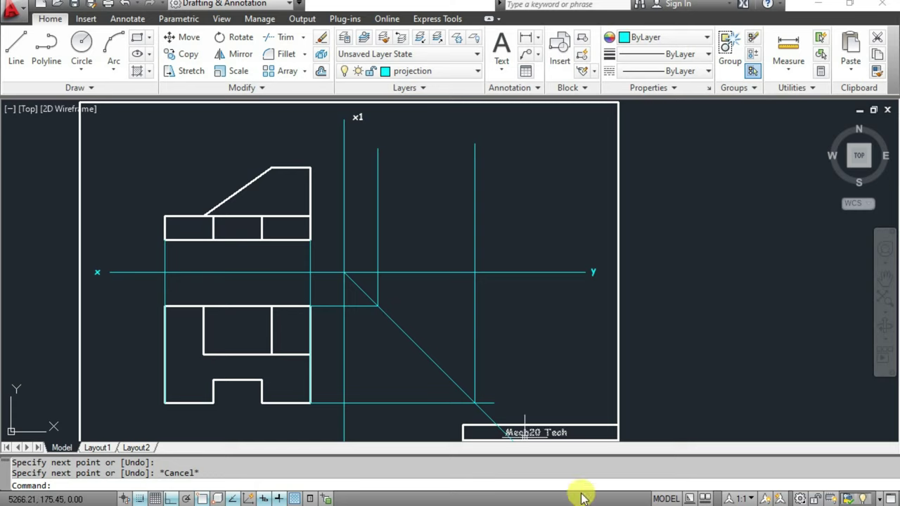
key(alt+Tab)
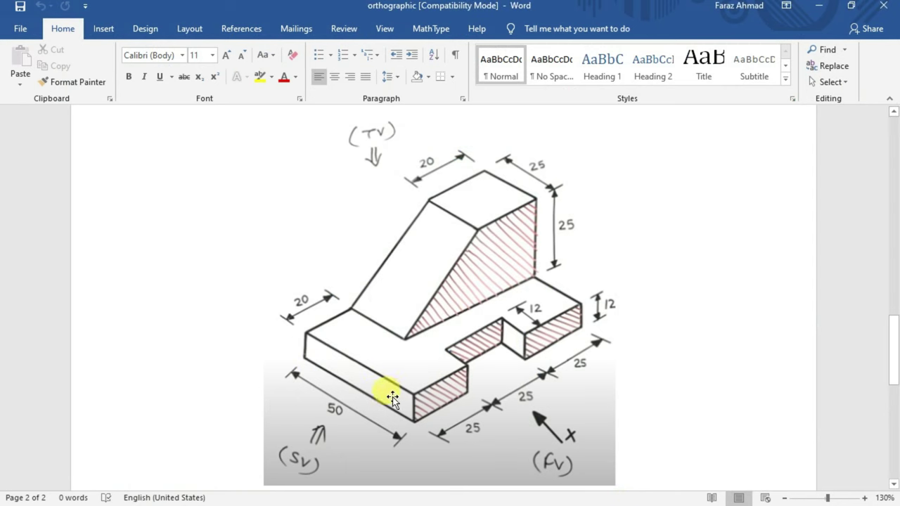
click(607, 500)
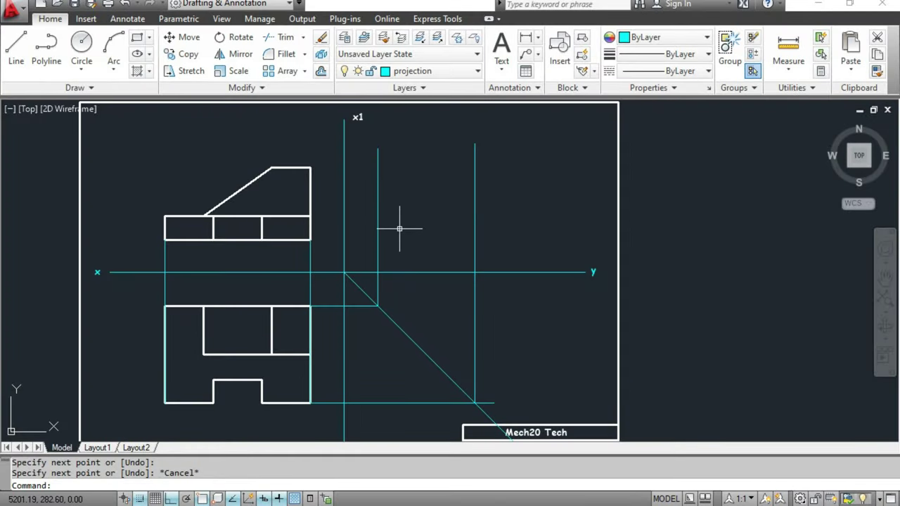
- Carry horizontal projectors from the front view's base corners right to the far vertical projector
click(17, 51)
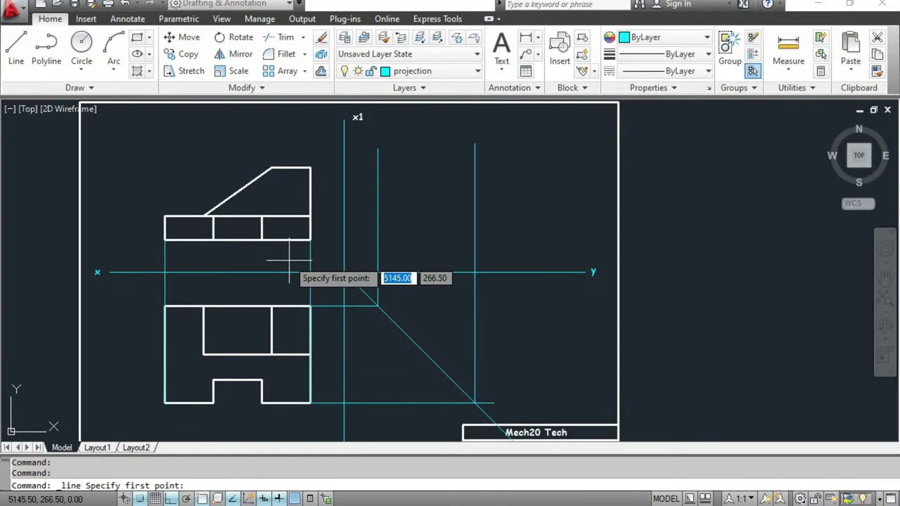
click(310, 240)
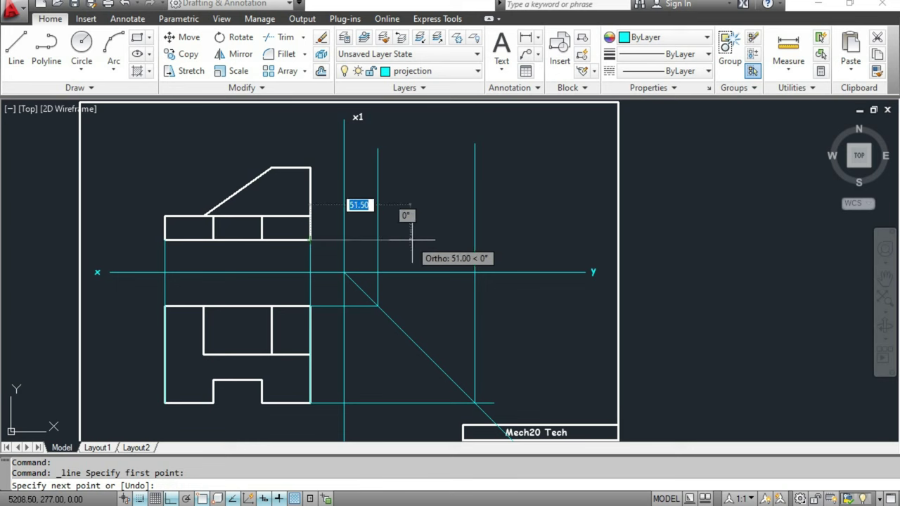
key(Escape)
key(Return)
click(310, 216)
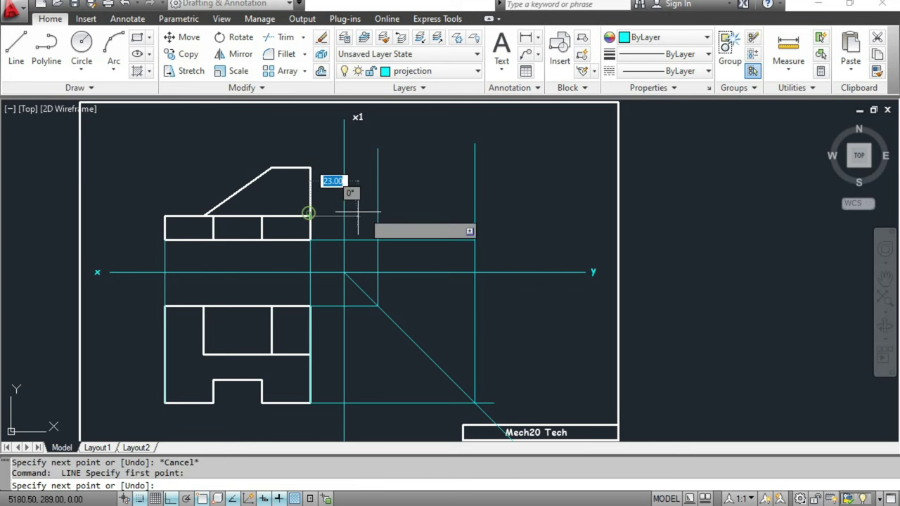
click(475, 215)
key(Escape)
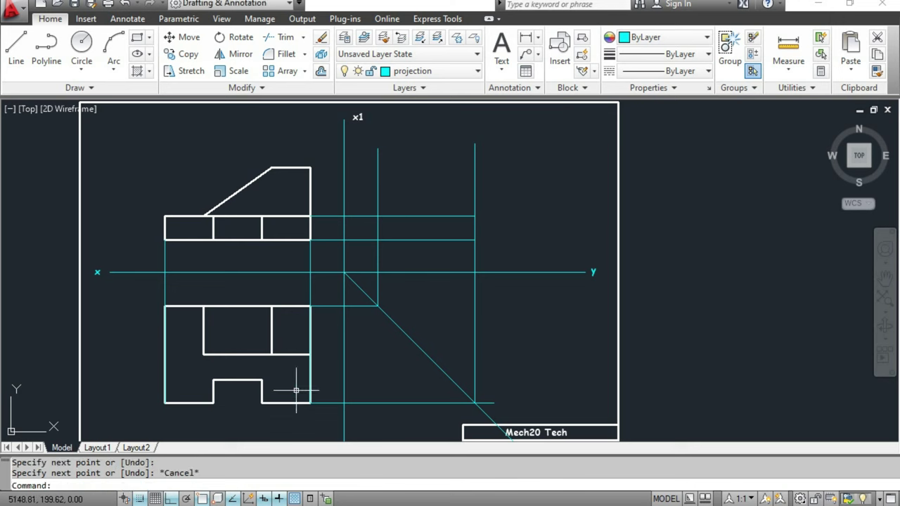
- Project the slot corner right past the miter line, then up to the base's top line
key(Return)
click(263, 381)
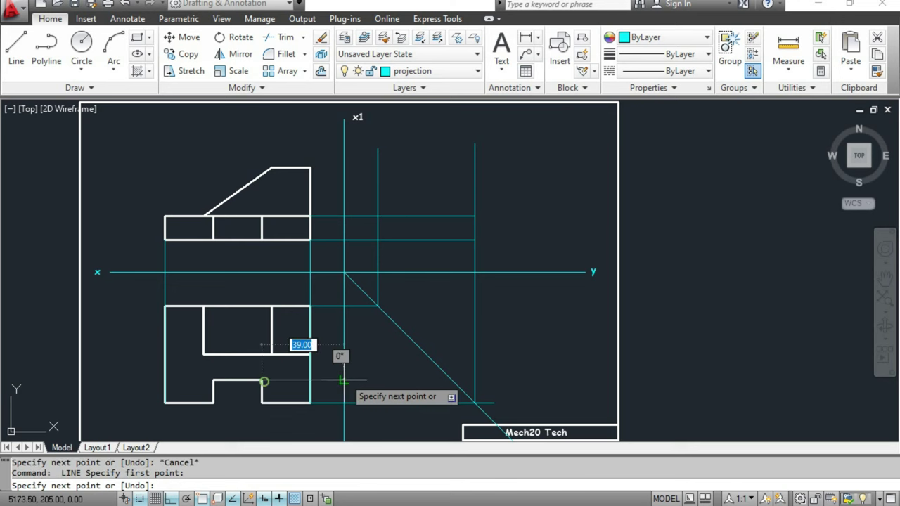
click(464, 369)
key(Escape)
key(Return)
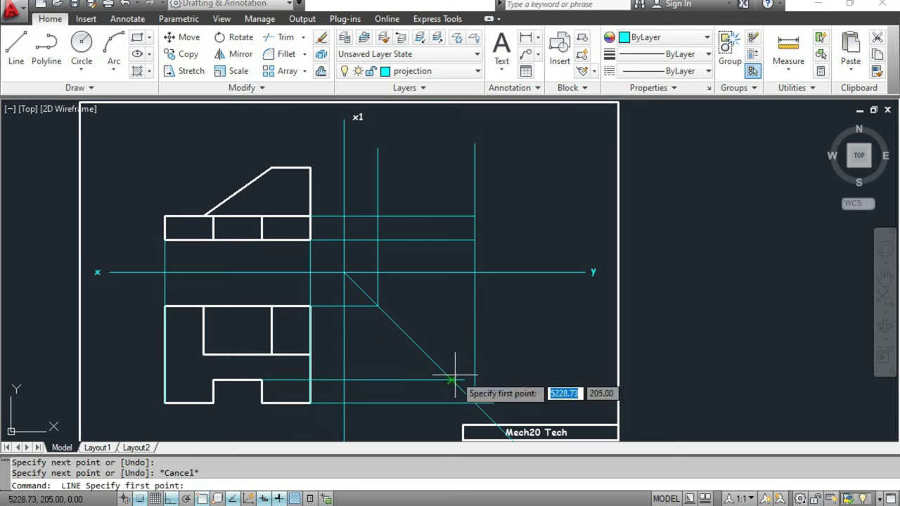
click(450, 379)
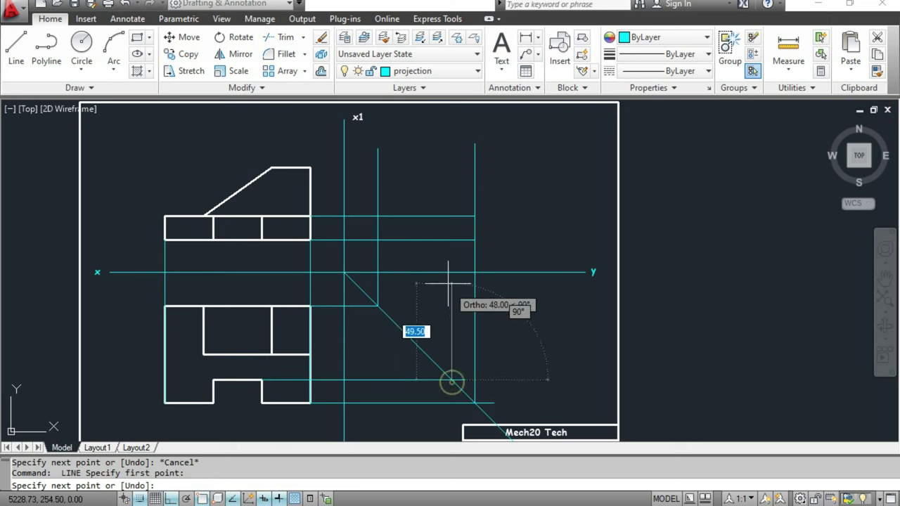
click(450, 216)
key(Escape)
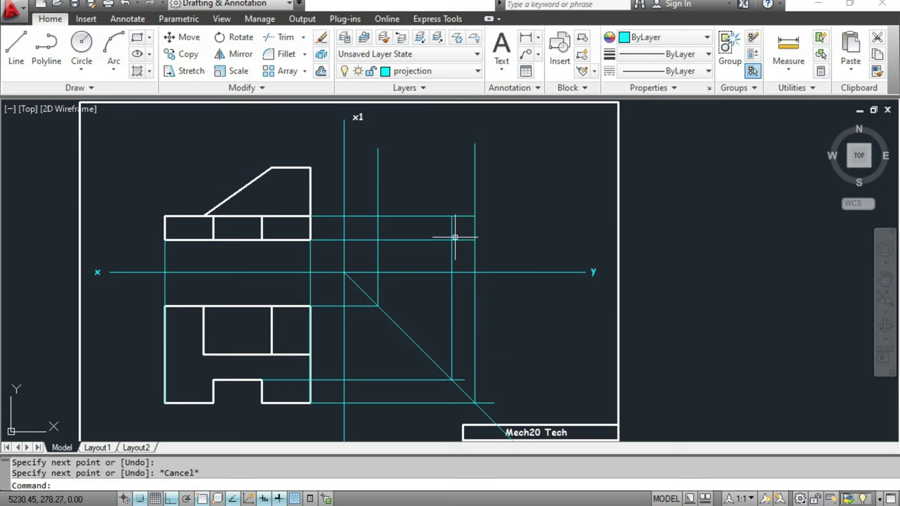
click(563, 485)
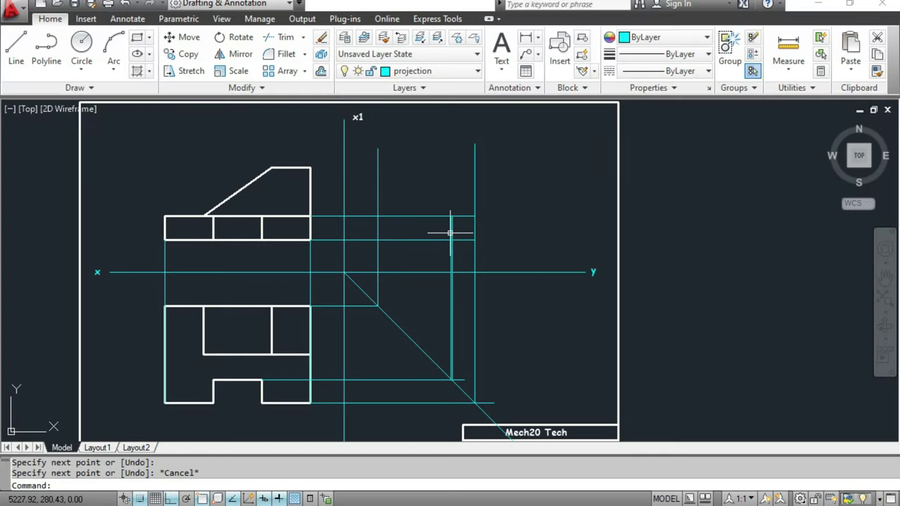
scroll(451, 237, up, 5)
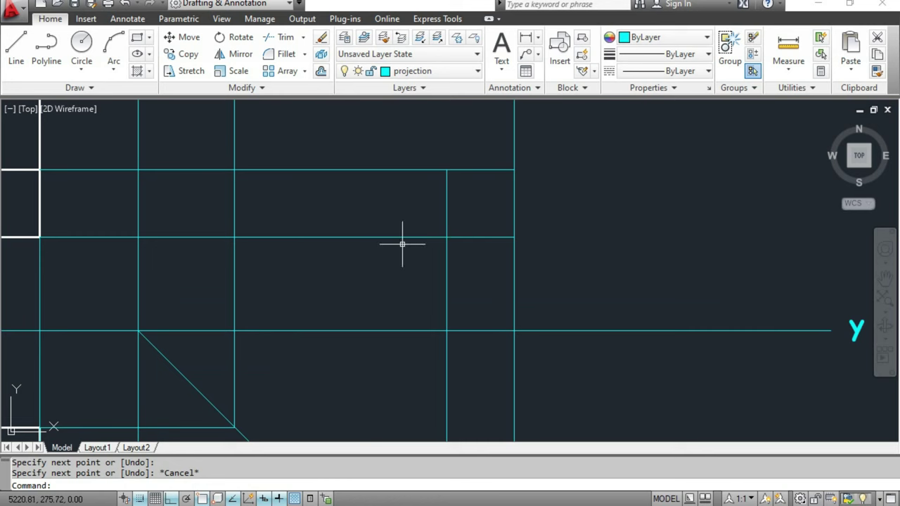
- Start trimming the excess projection lines, then cancel the trim
scroll(402, 244, down, 2)
scroll(410, 310, down, 2)
key(Escape)
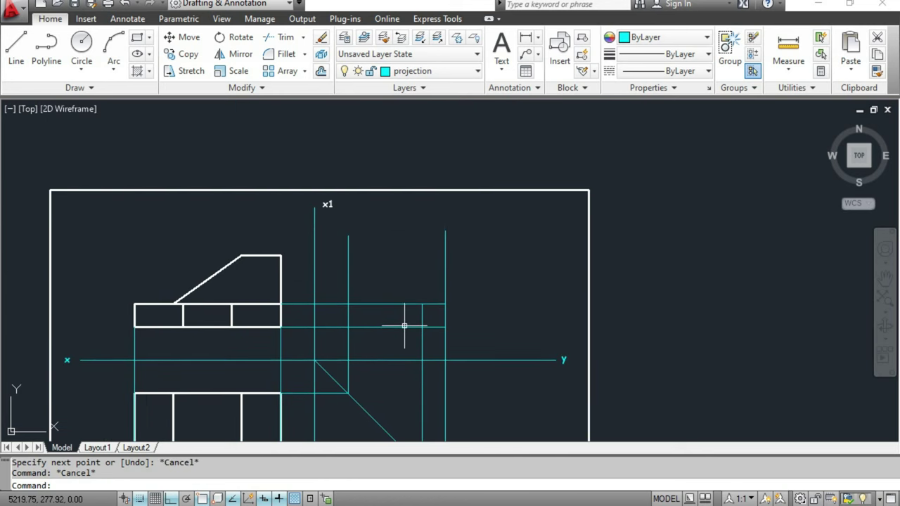
text(trim)
key(Return)
key(Return)
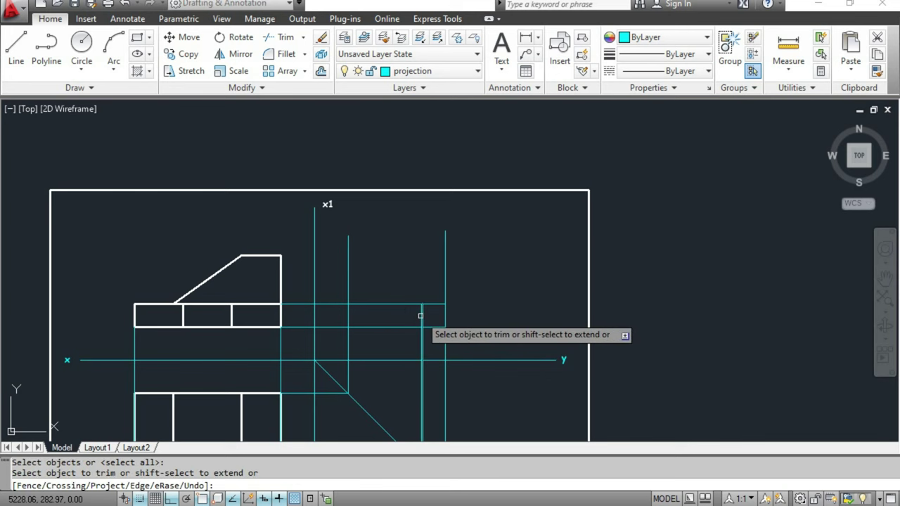
key(Escape)
key(Escape)
scroll(283, 255, up, 2)
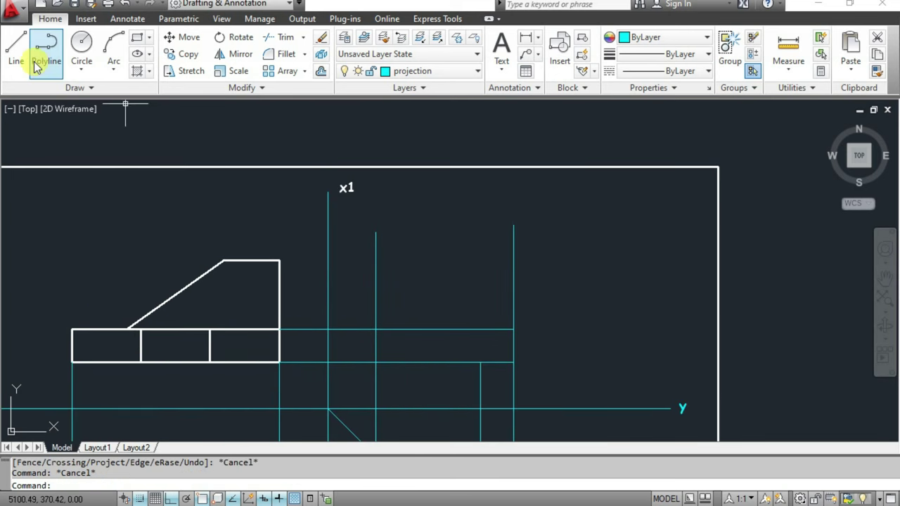
- Draw a short vertical red line on Layer1 between the base's lower and upper edges
click(16, 44)
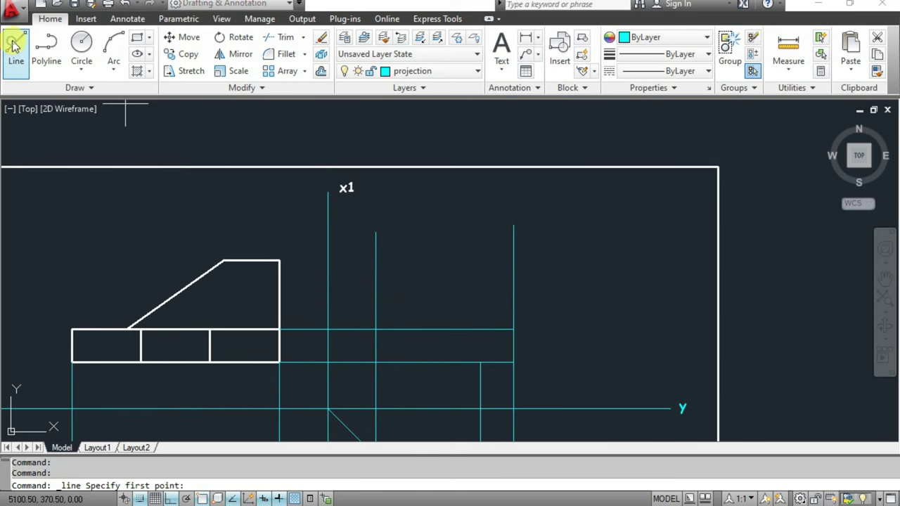
click(426, 71)
click(419, 138)
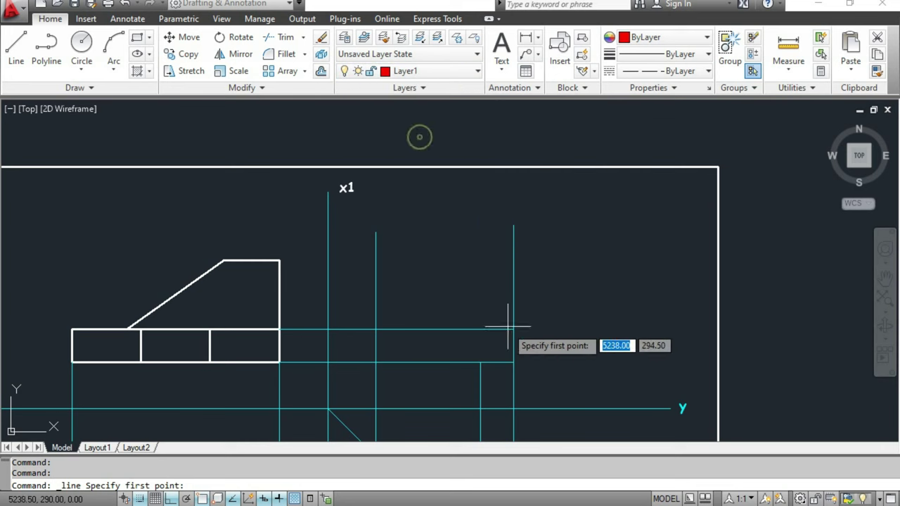
click(480, 363)
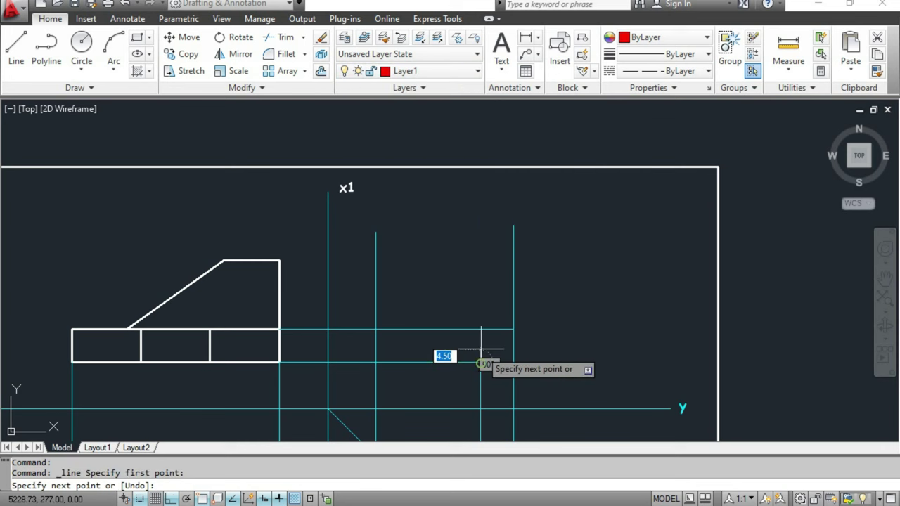
click(481, 329)
key(Escape)
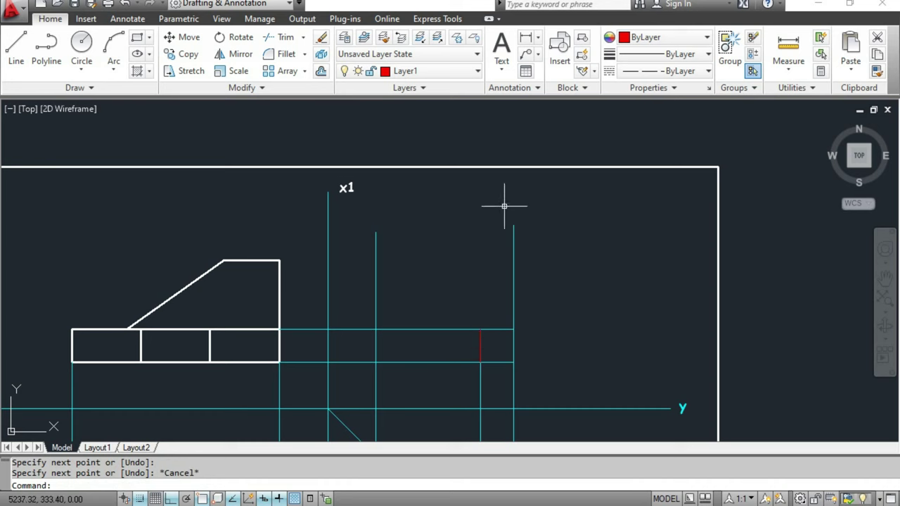
- Draw the side view's closed base rectangle on the object layer between the cyan projectors
click(16, 47)
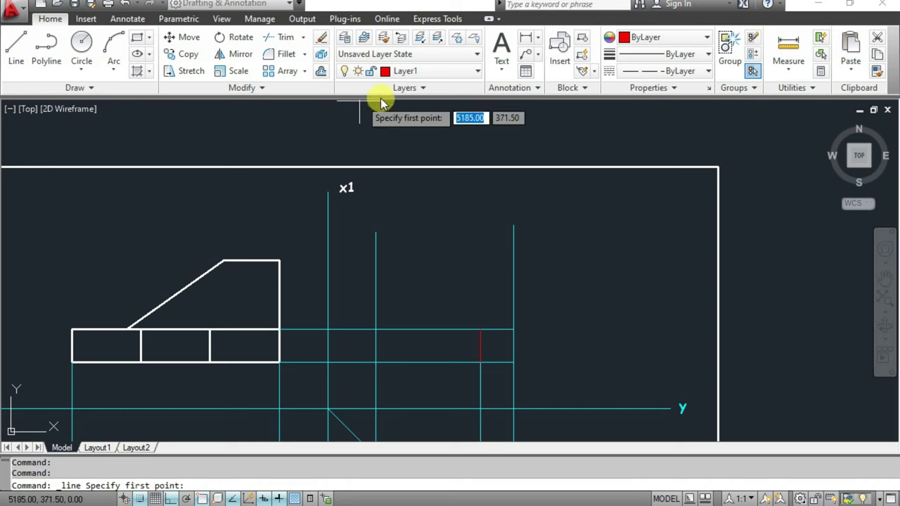
click(426, 71)
click(420, 153)
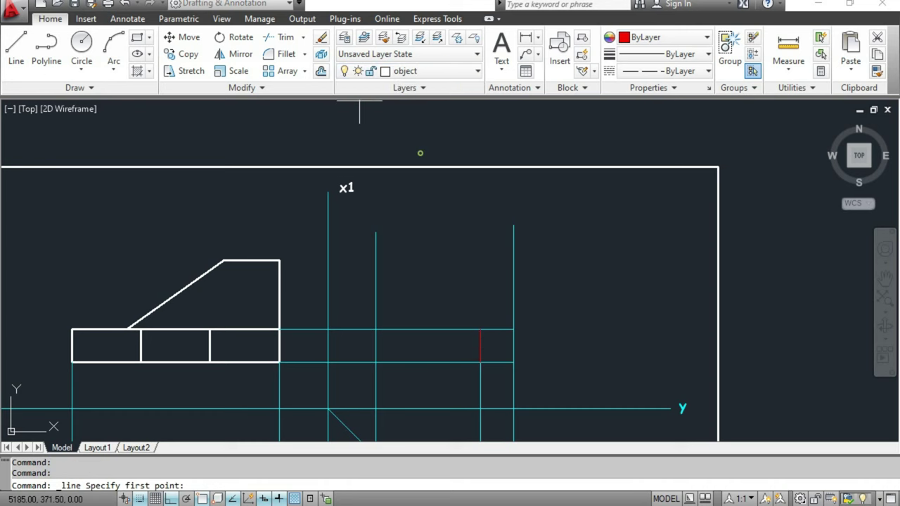
click(375, 328)
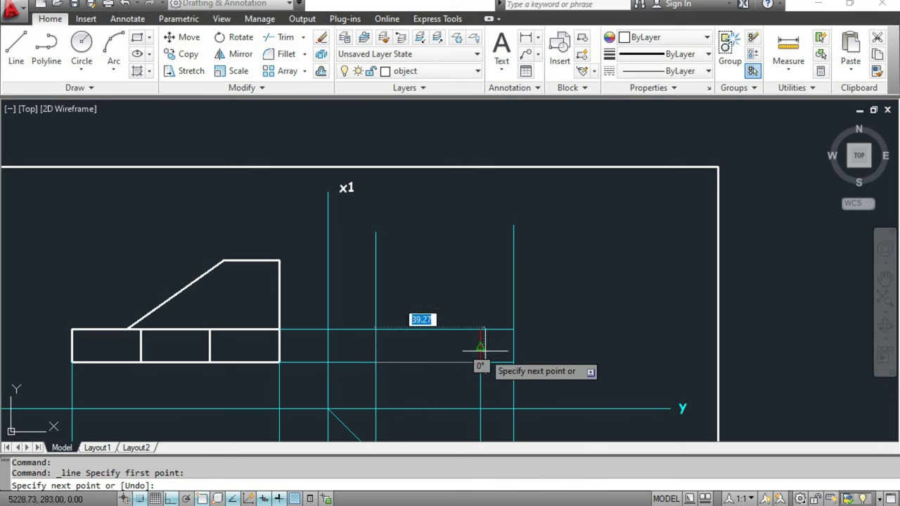
click(514, 362)
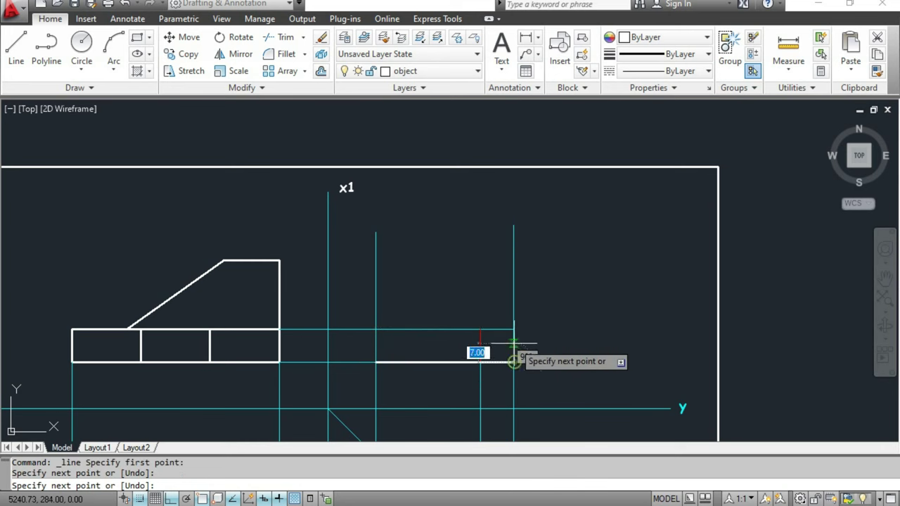
click(514, 328)
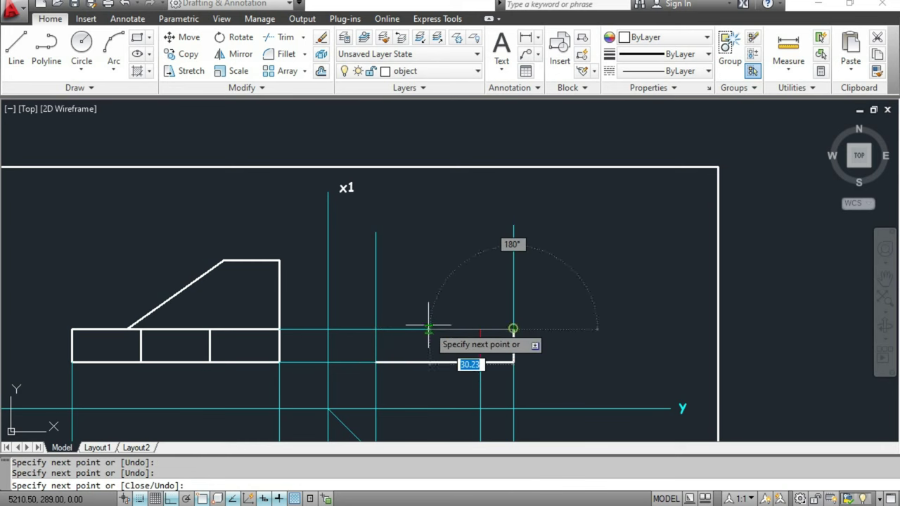
click(376, 328)
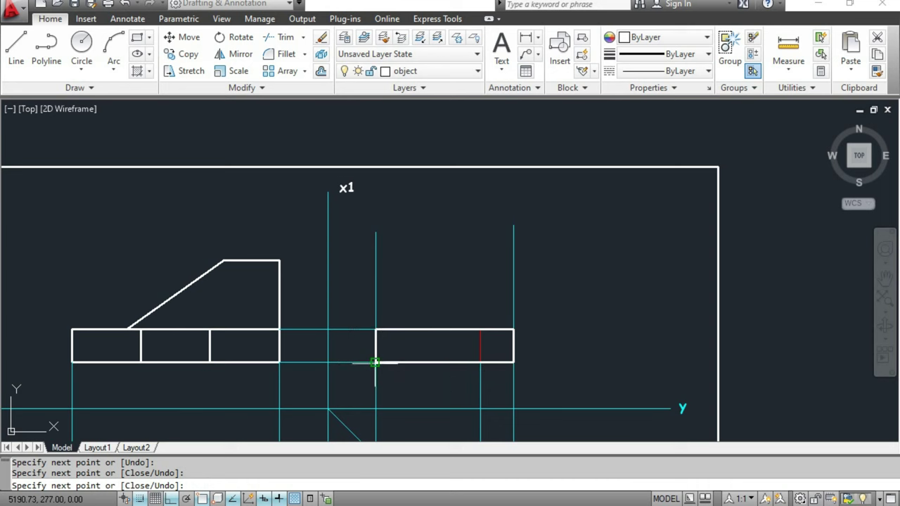
key(Escape)
scroll(532, 352, down, 2)
middle_drag(532, 351, 524, 338)
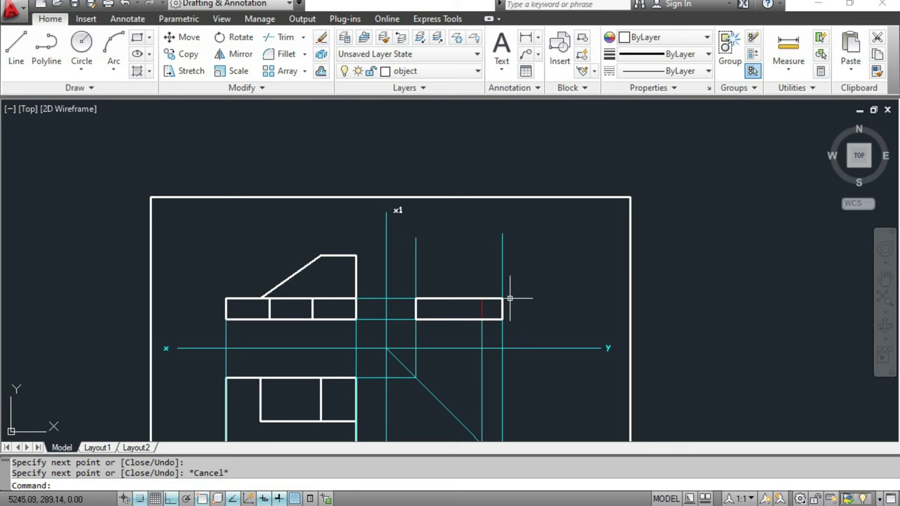
key(alt+Tab)
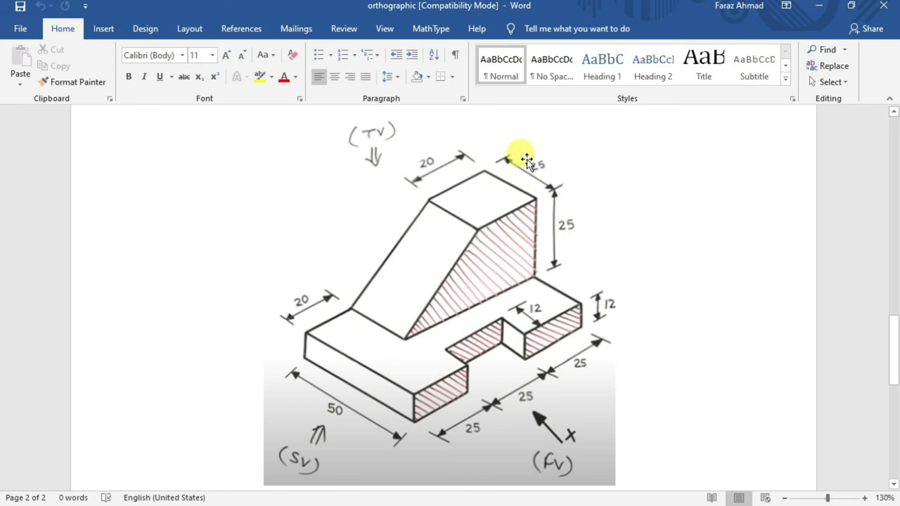
key(alt+Tab)
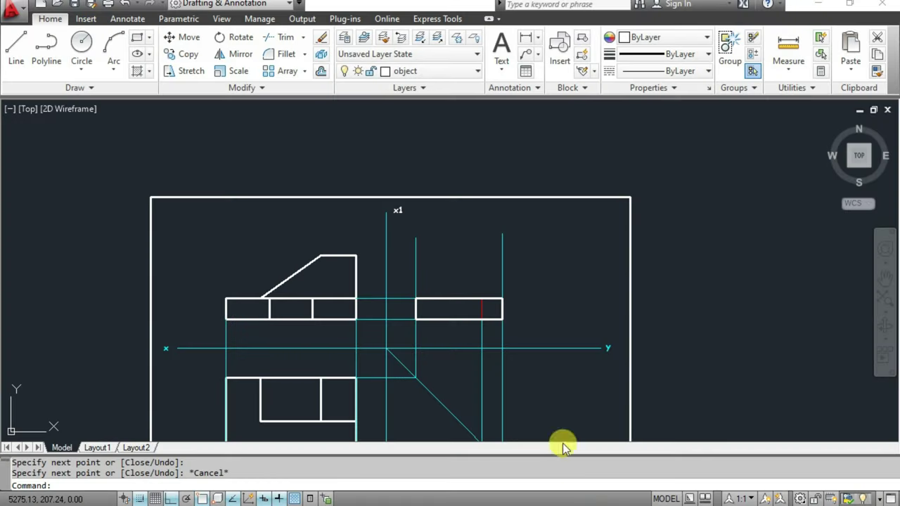
- On the projection layer, project the top view's inner edge horizontally to the 45° miter line
click(15, 46)
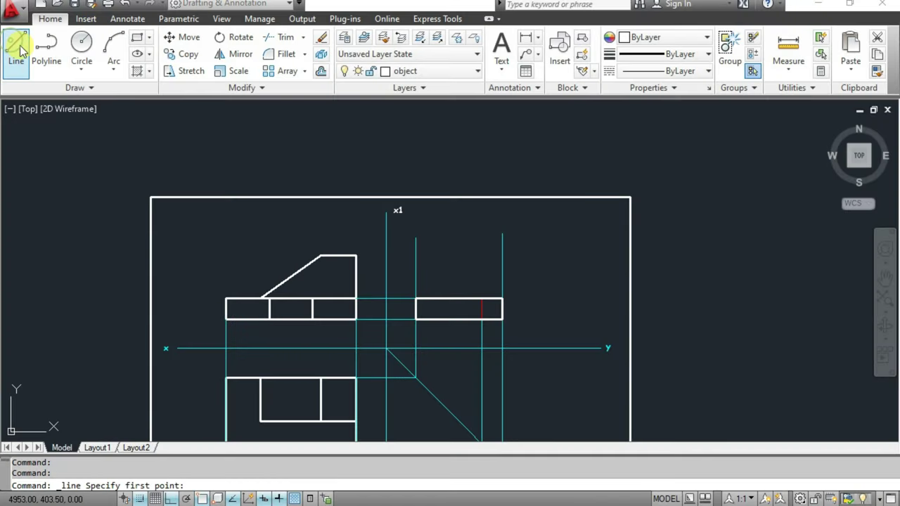
click(422, 70)
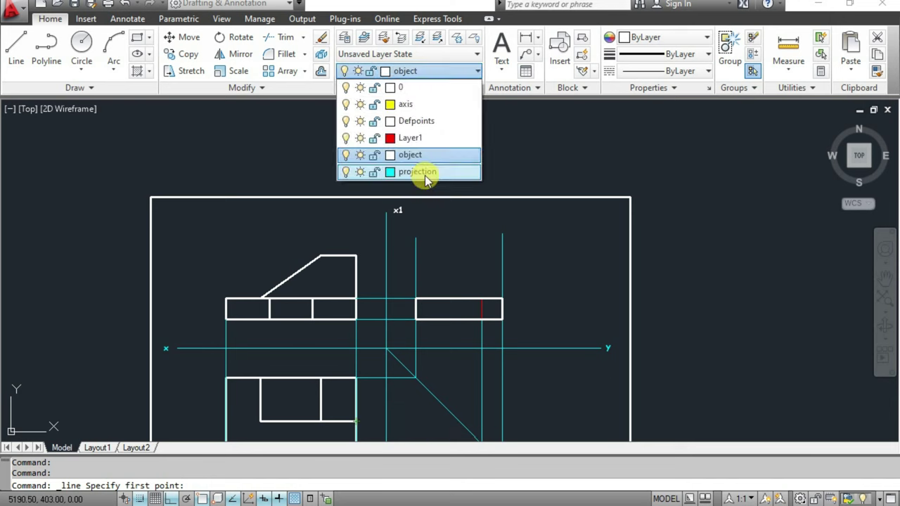
click(418, 172)
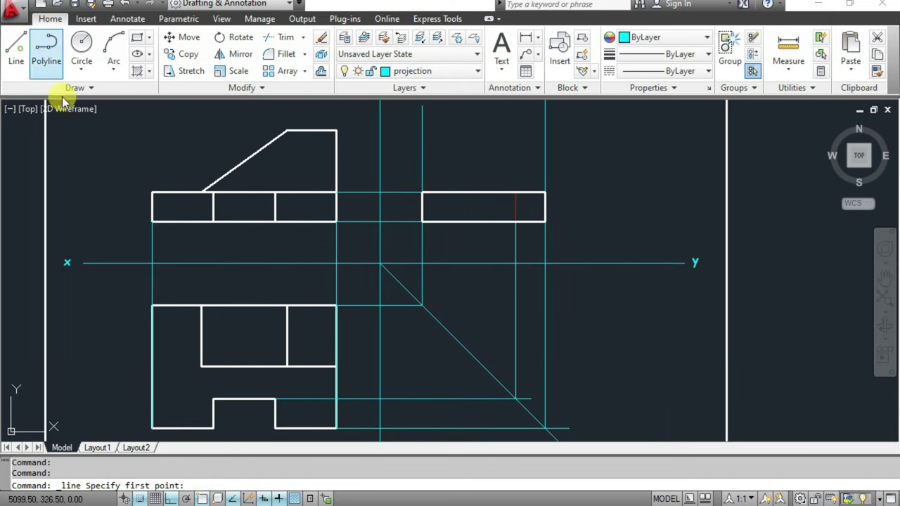
click(334, 366)
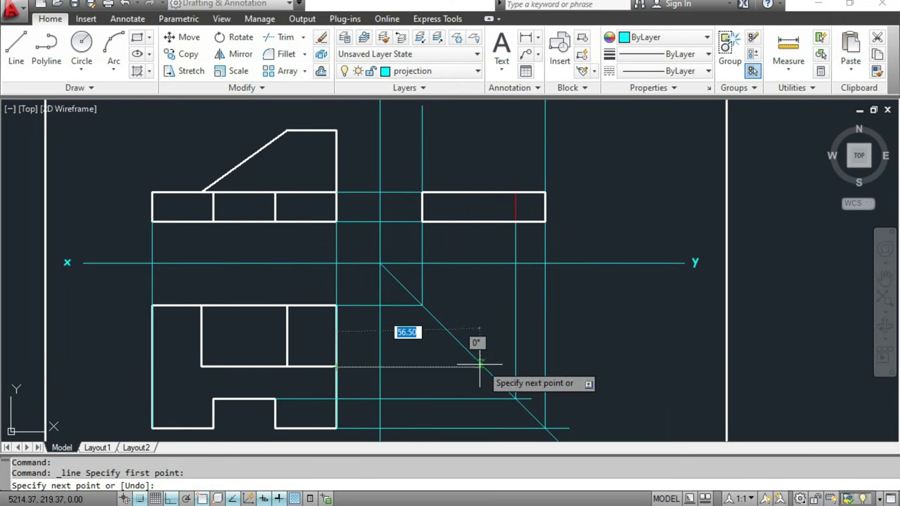
click(504, 367)
key(Escape)
- Run a vertical projector from the miter intersection up past the front view's top
key(Return)
click(487, 366)
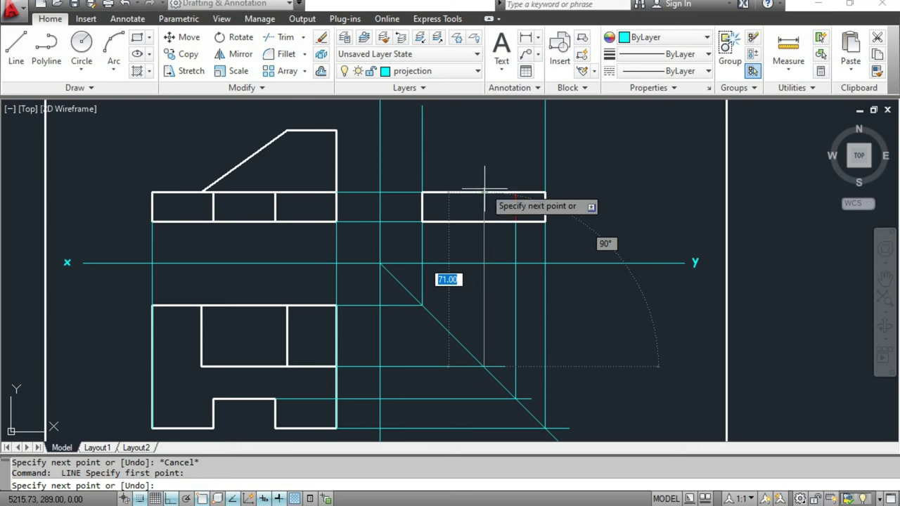
click(484, 117)
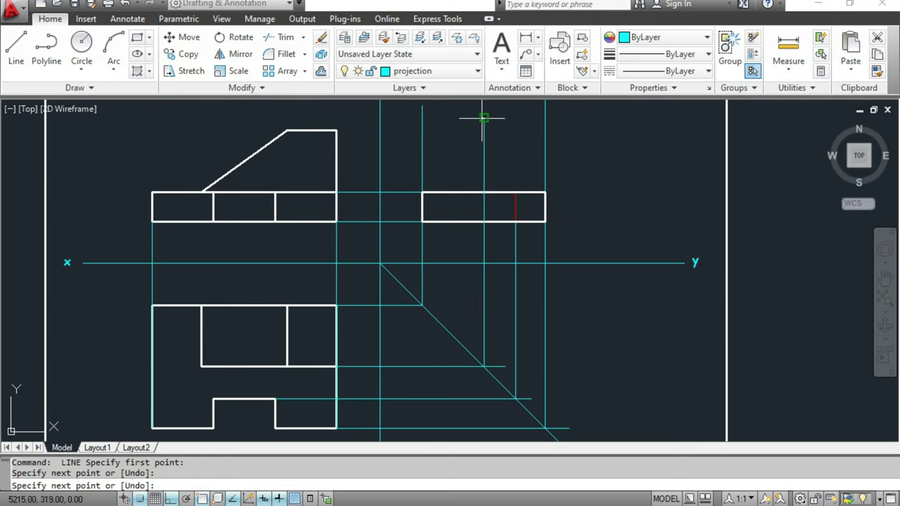
key(Escape)
- Project the front view's top-right corner horizontally across to the vertical projector
key(Return)
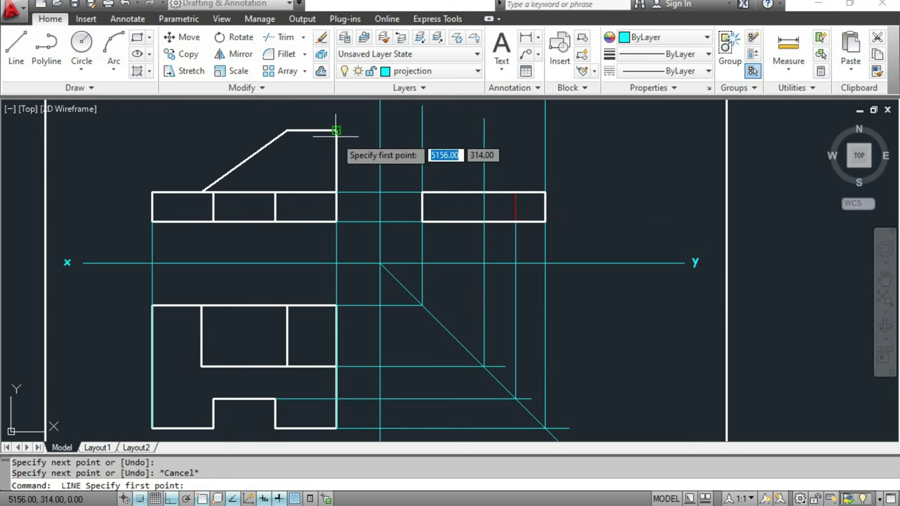
click(335, 131)
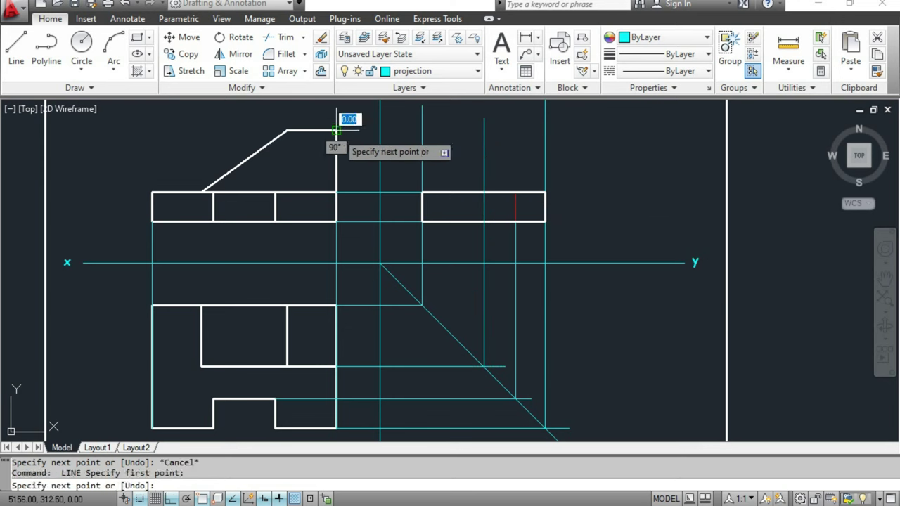
click(484, 123)
key(Escape)
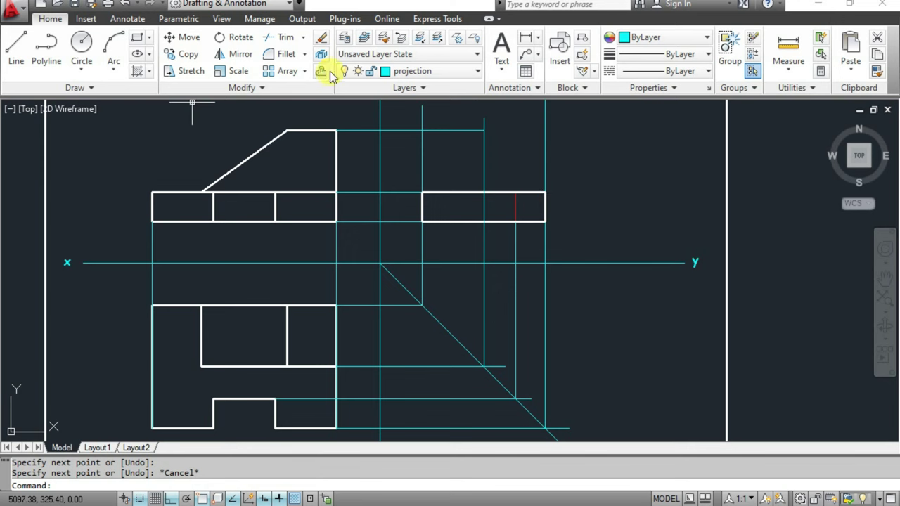
- On the object layer, draw the upper step's left, top and right edges above the base strip
click(427, 71)
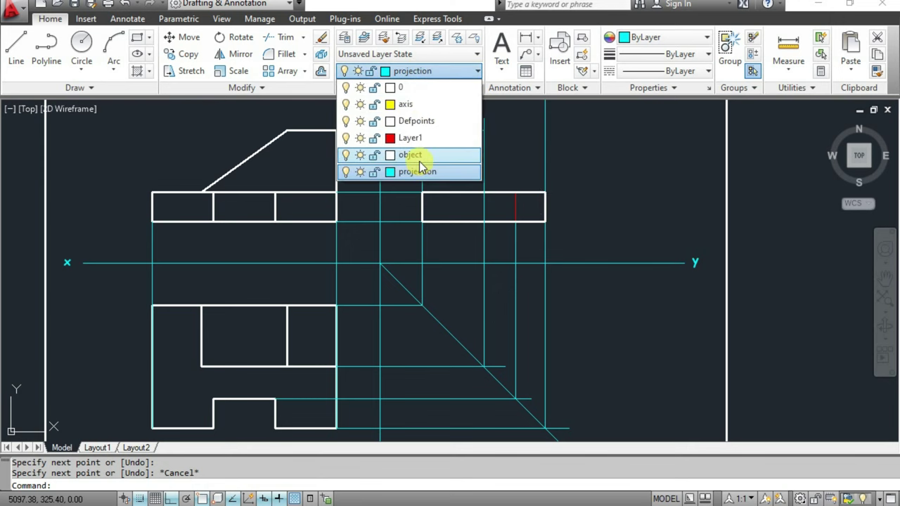
click(419, 158)
click(16, 46)
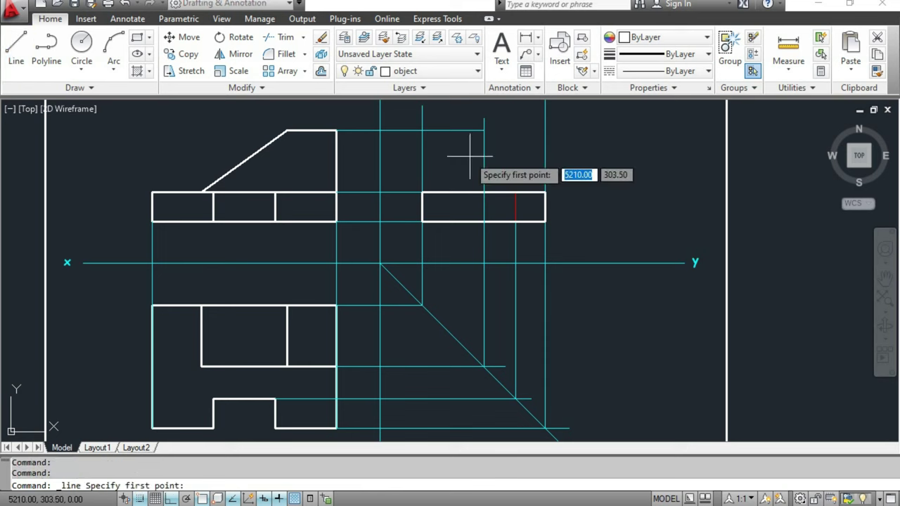
click(422, 192)
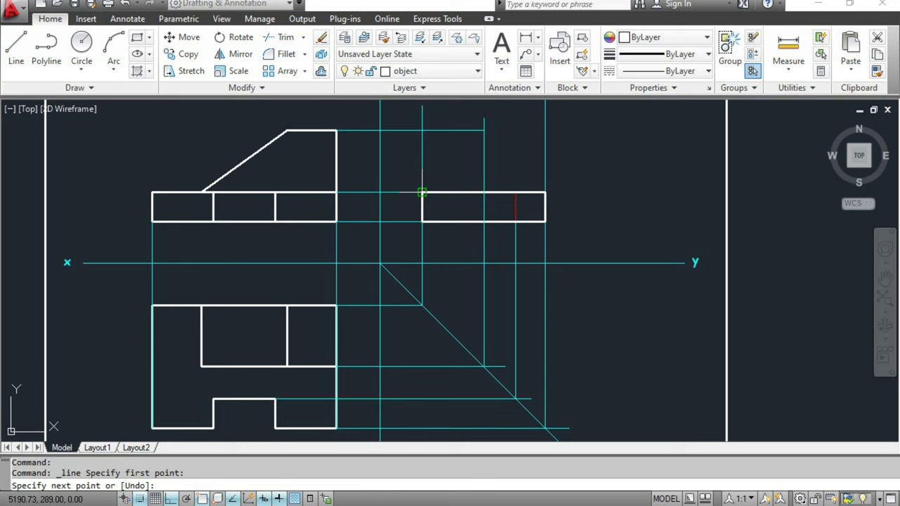
click(422, 130)
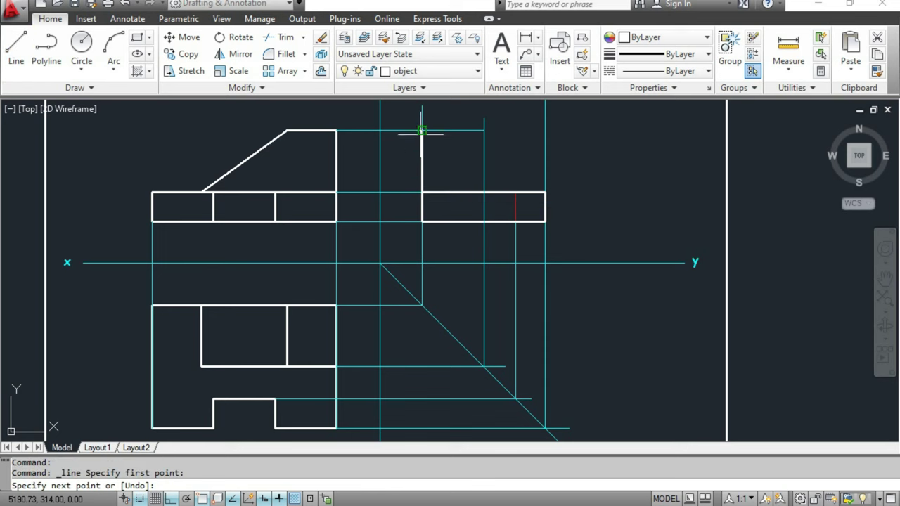
click(484, 130)
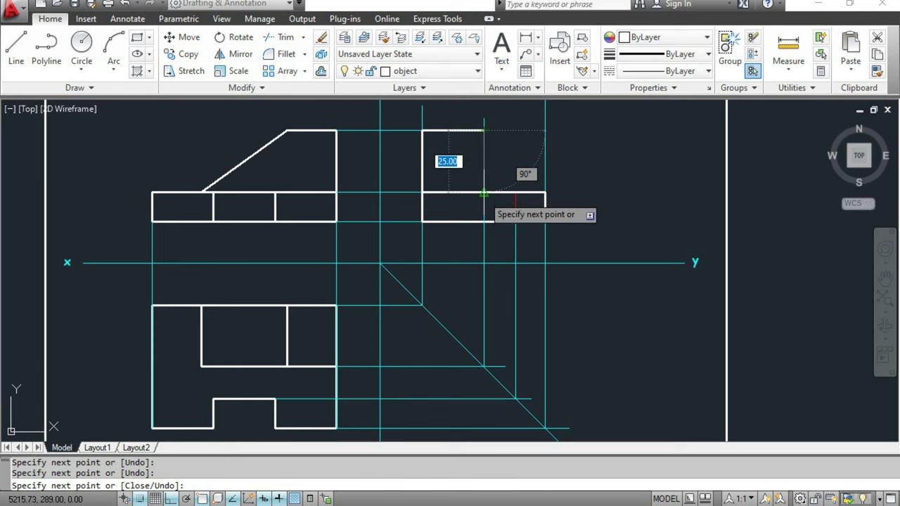
click(484, 192)
key(Escape)
key(Escape)
scroll(552, 235, down, 2)
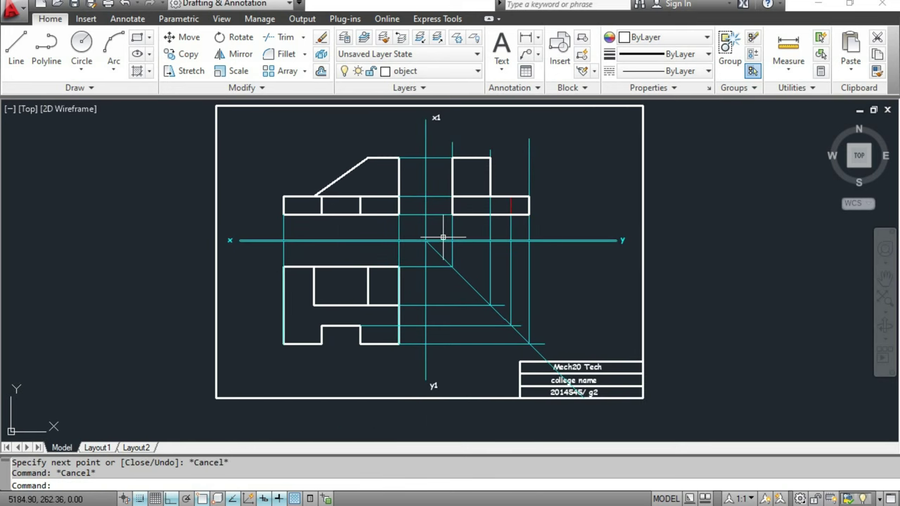
- Zoom in and TRIM the two projector overshoots beyond the 45° miter line
middle_drag(438, 240, 381, 258)
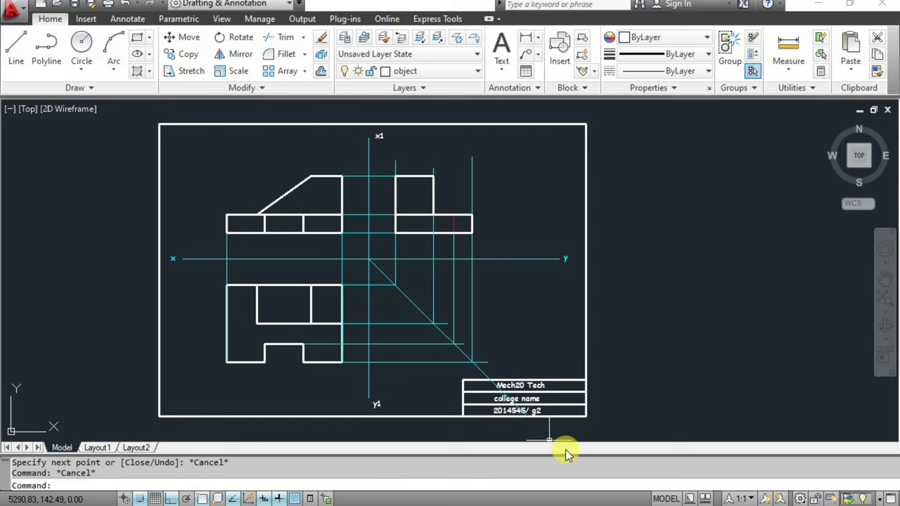
scroll(450, 295, up, 1)
scroll(457, 327, up, 2)
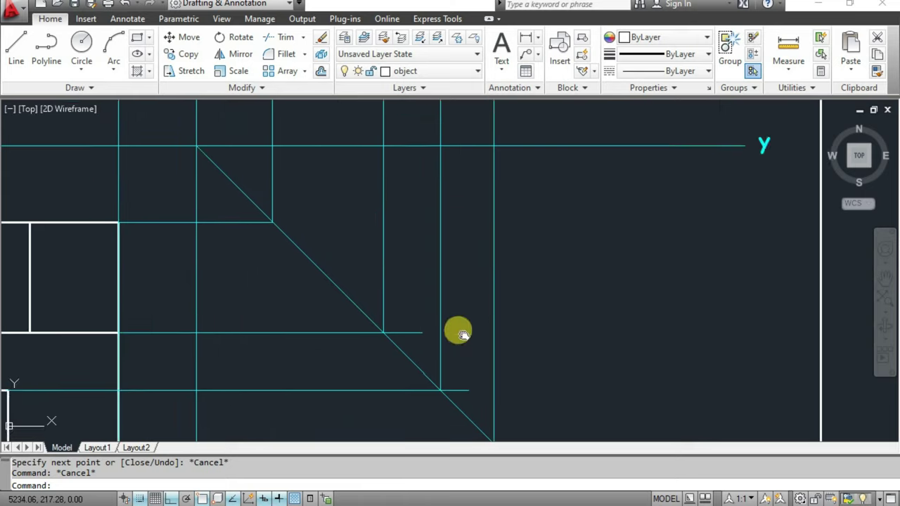
scroll(422, 316, up, 2)
key(Escape)
text(tr)
key(Return)
key(Return)
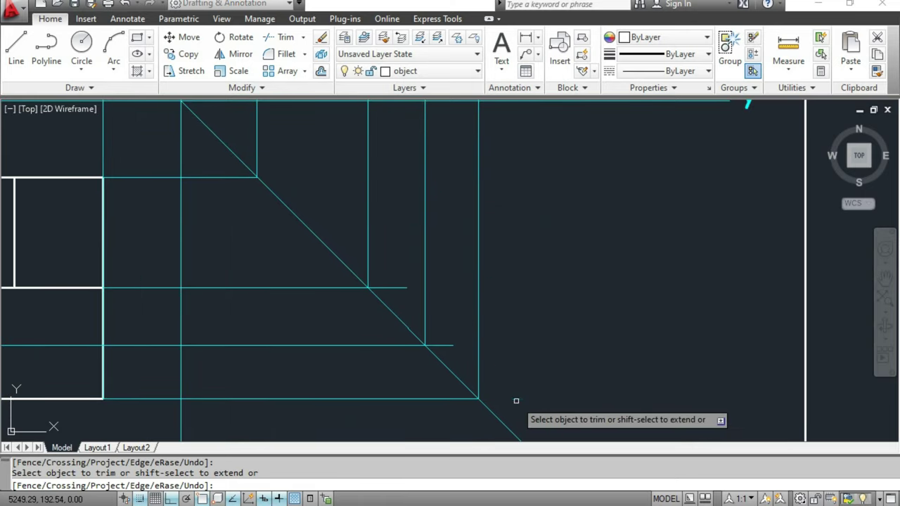
click(446, 345)
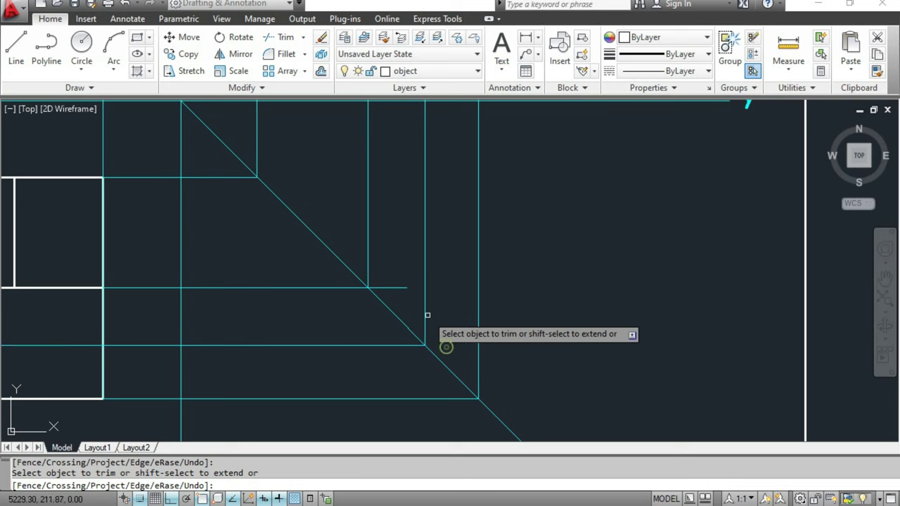
click(393, 288)
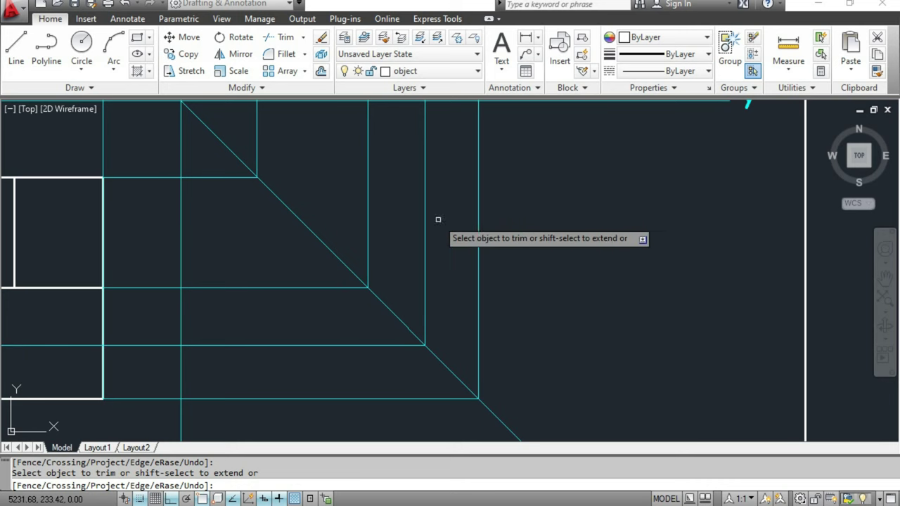
- Trim the two projector stubs sticking up above the side view
scroll(438, 220, down, 5)
middle_drag(513, 245, 518, 368)
click(504, 245)
click(460, 232)
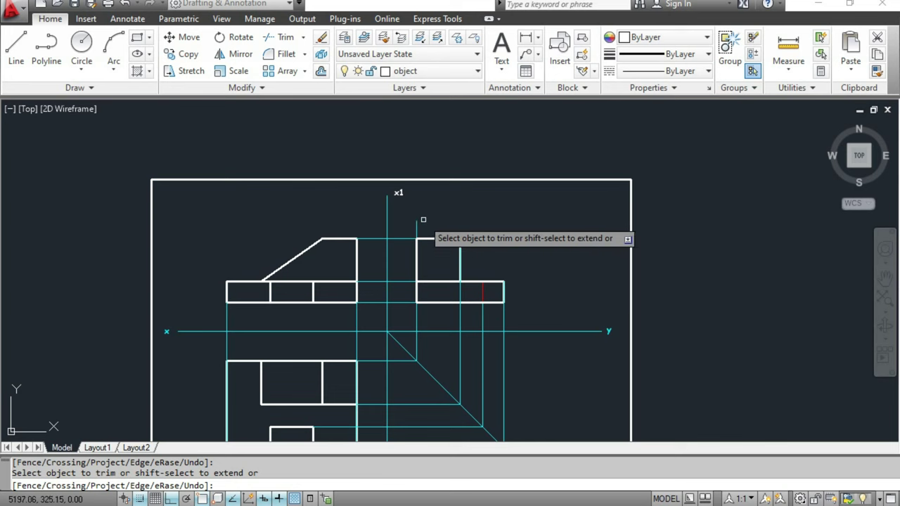